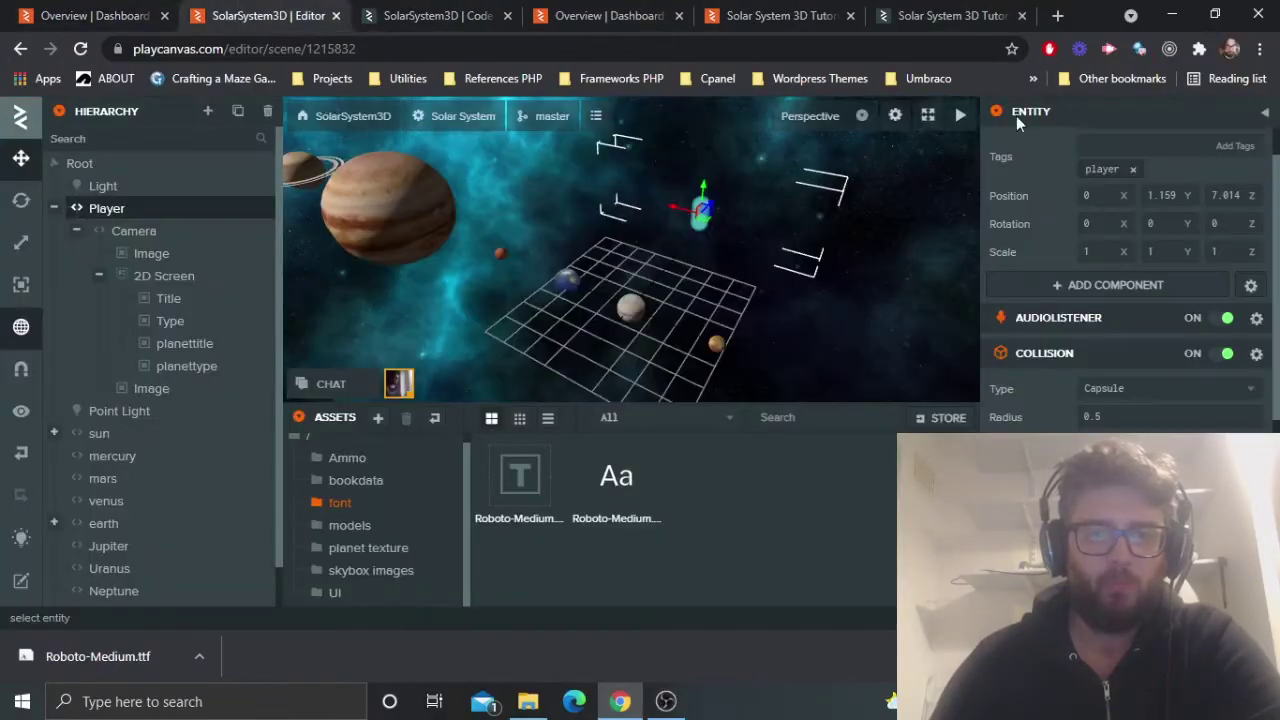
# Play-test the current scene full screen, then close the running game.
pyautogui.click(958, 115)
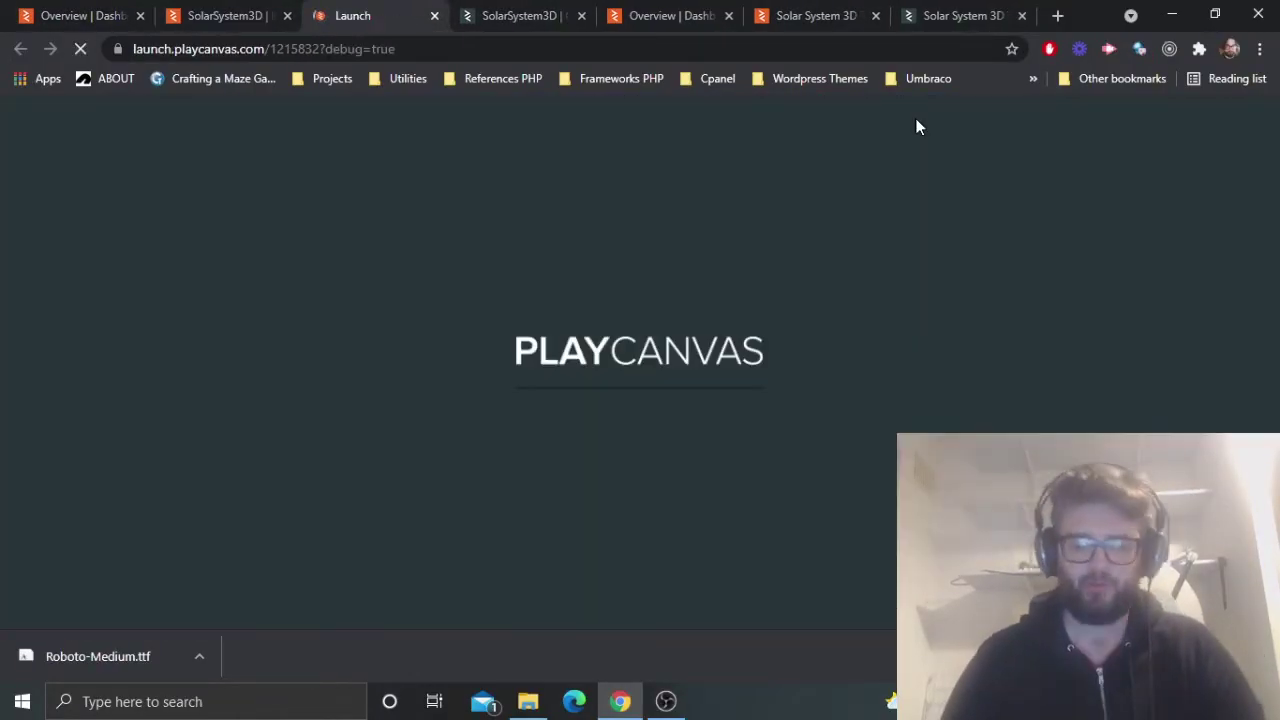
pyautogui.press('F11')
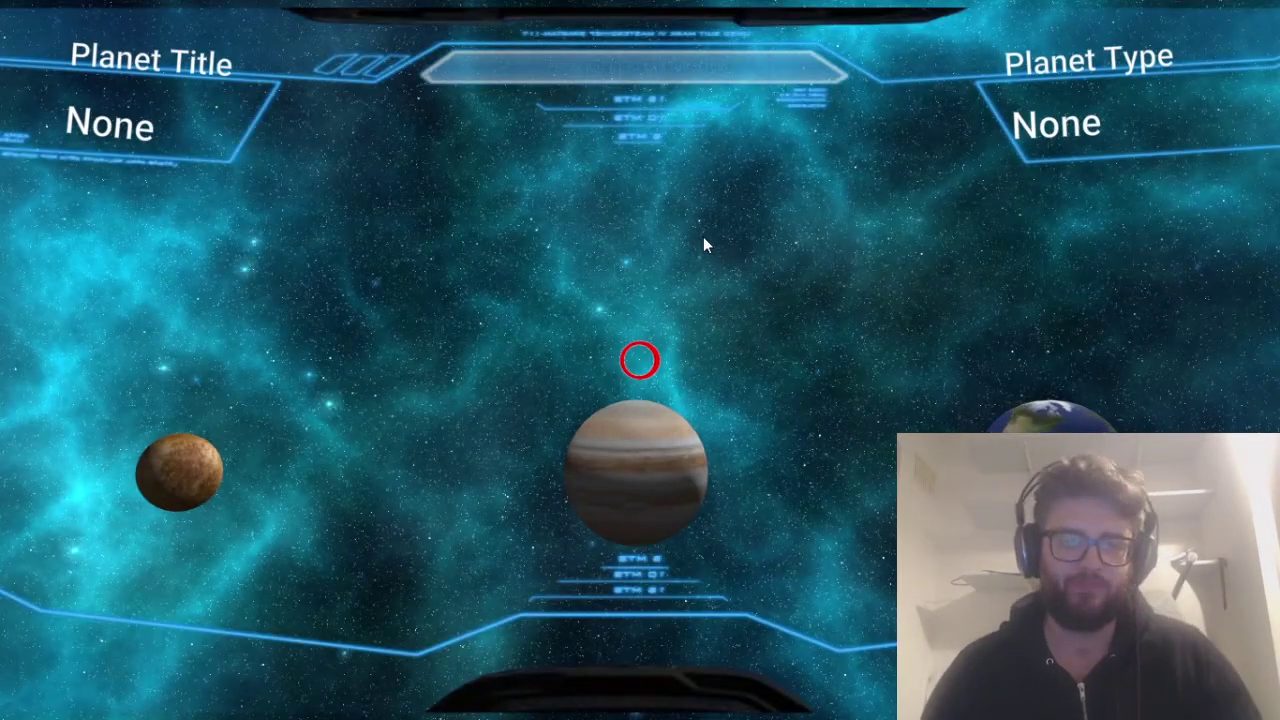
pyautogui.click(703, 241)
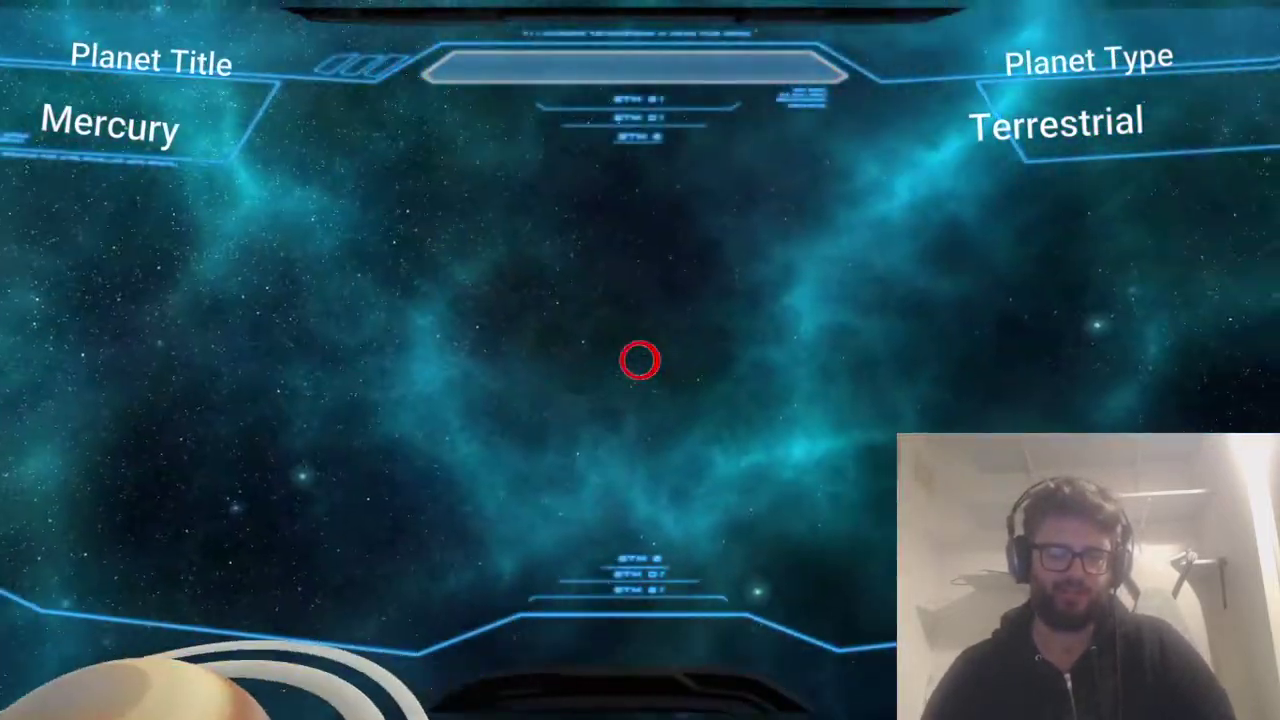
pyautogui.press('Escape')
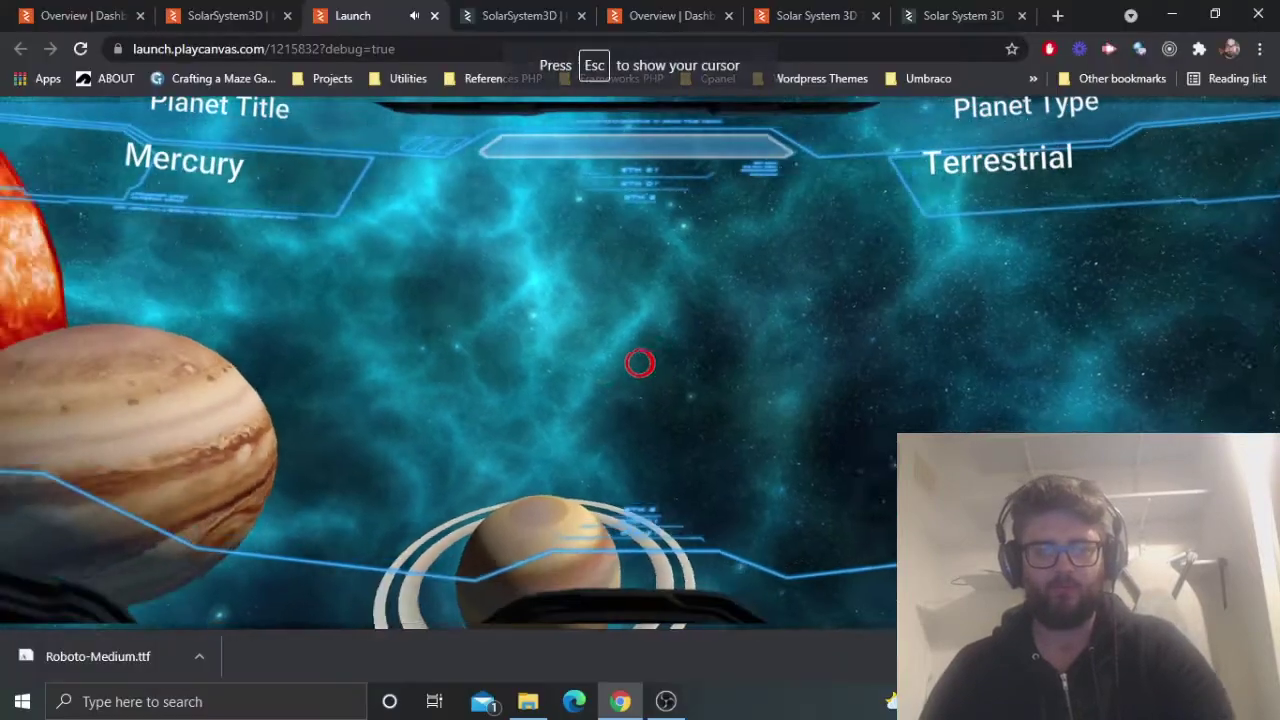
pyautogui.click(433, 16)
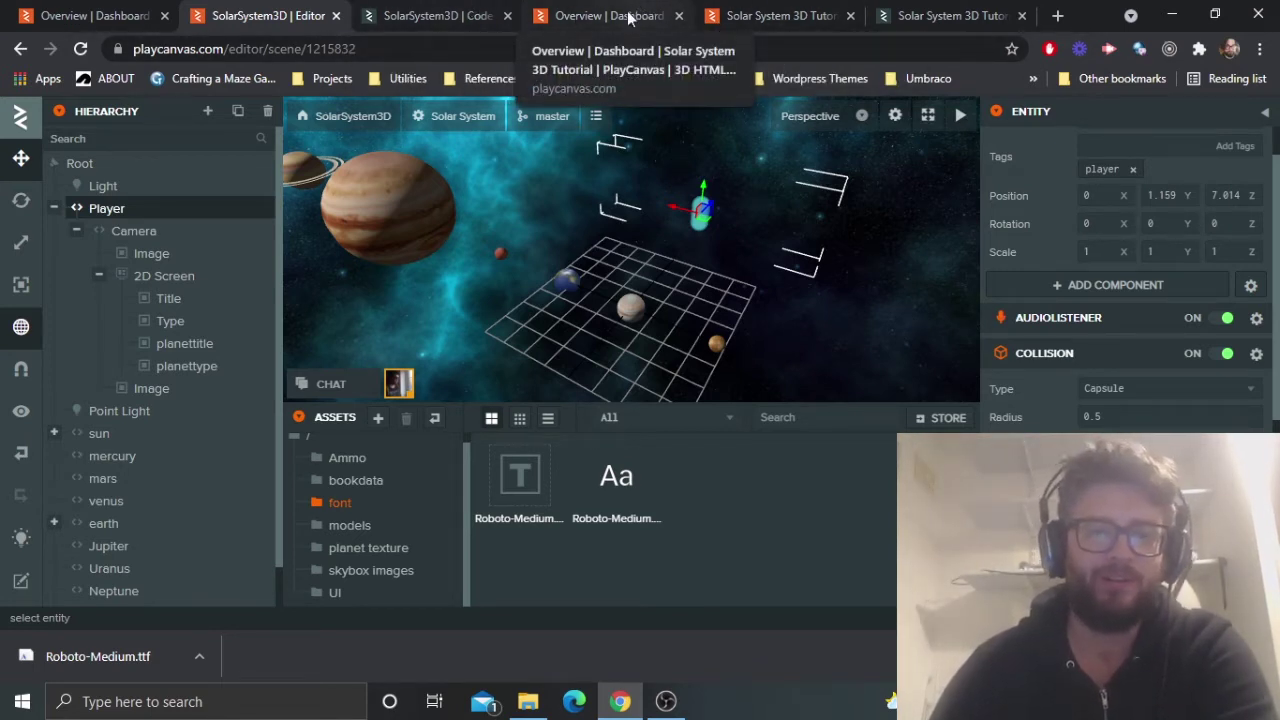
# Return to the PlayCanvas project overview page.
pyautogui.click(770, 16)
pyautogui.click(609, 16)
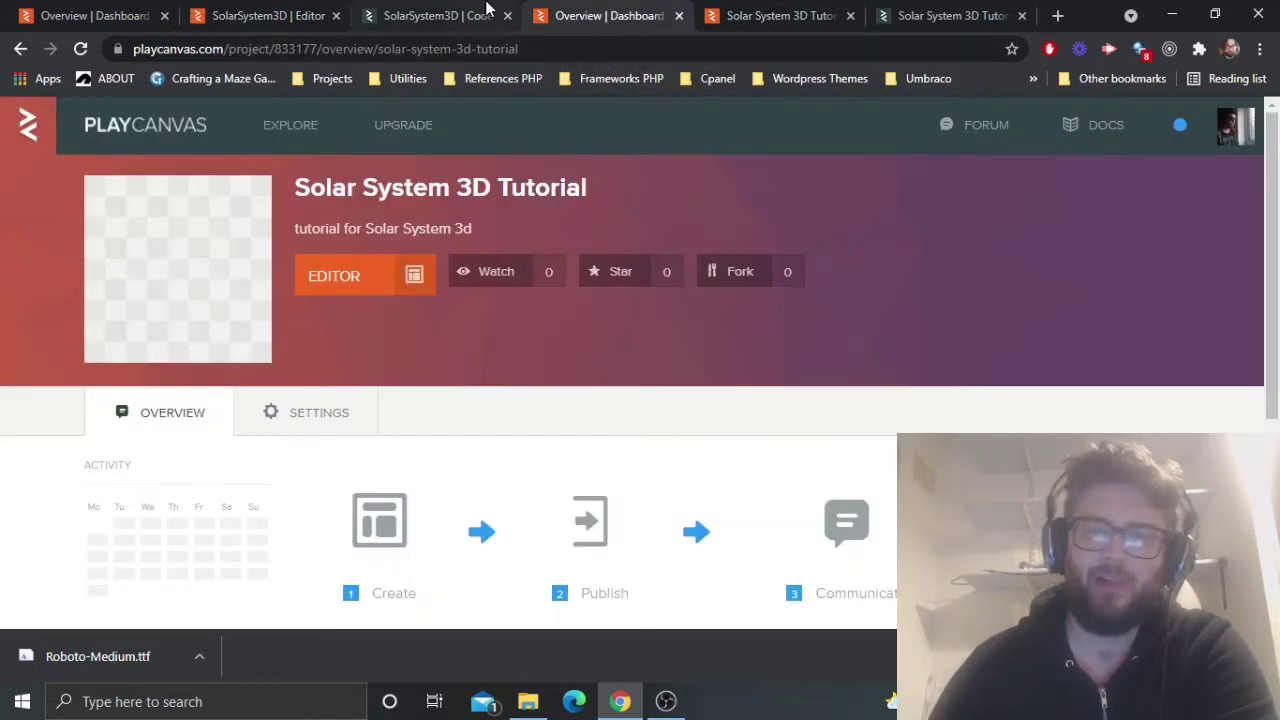
pyautogui.click(440, 16)
pyautogui.click(577, 10)
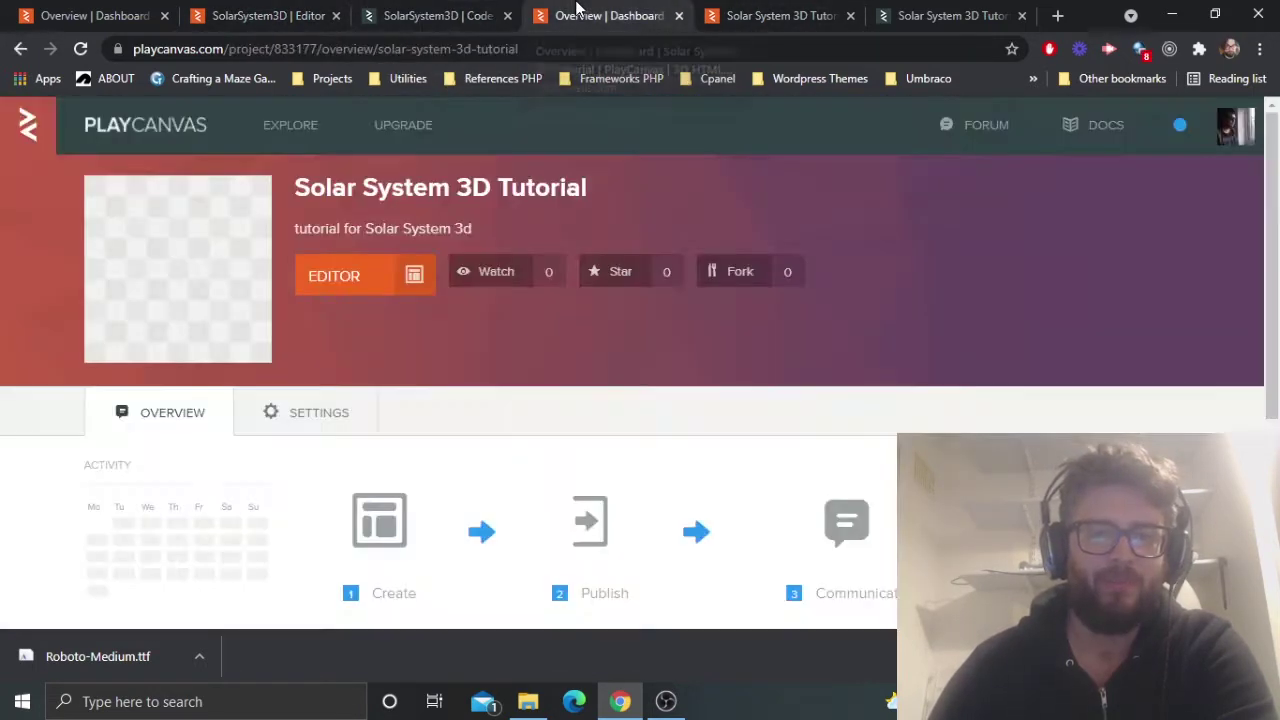
pyautogui.hotkey('ctrl', 'shift', 'Tab')
pyautogui.click(607, 12)
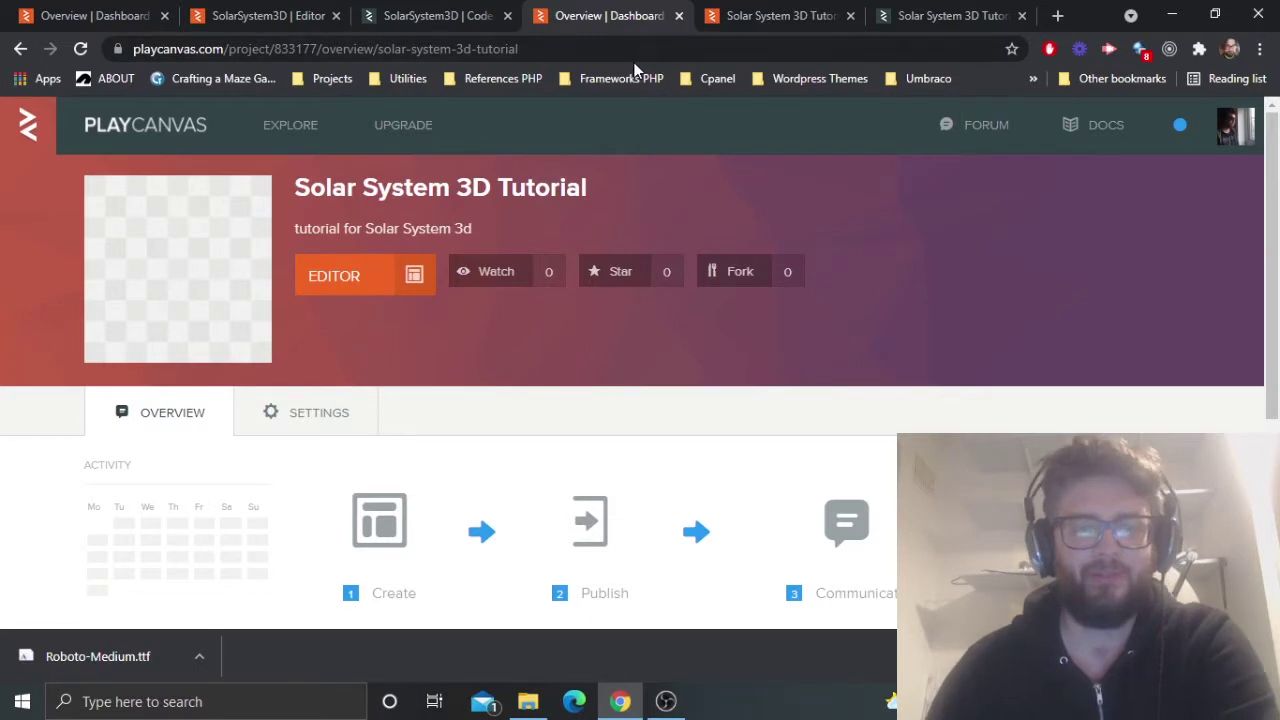
pyautogui.moveTo(1235, 125)
# Create a new project named 'solar system tutorial 3' from the projects list.
pyautogui.click(1168, 226)
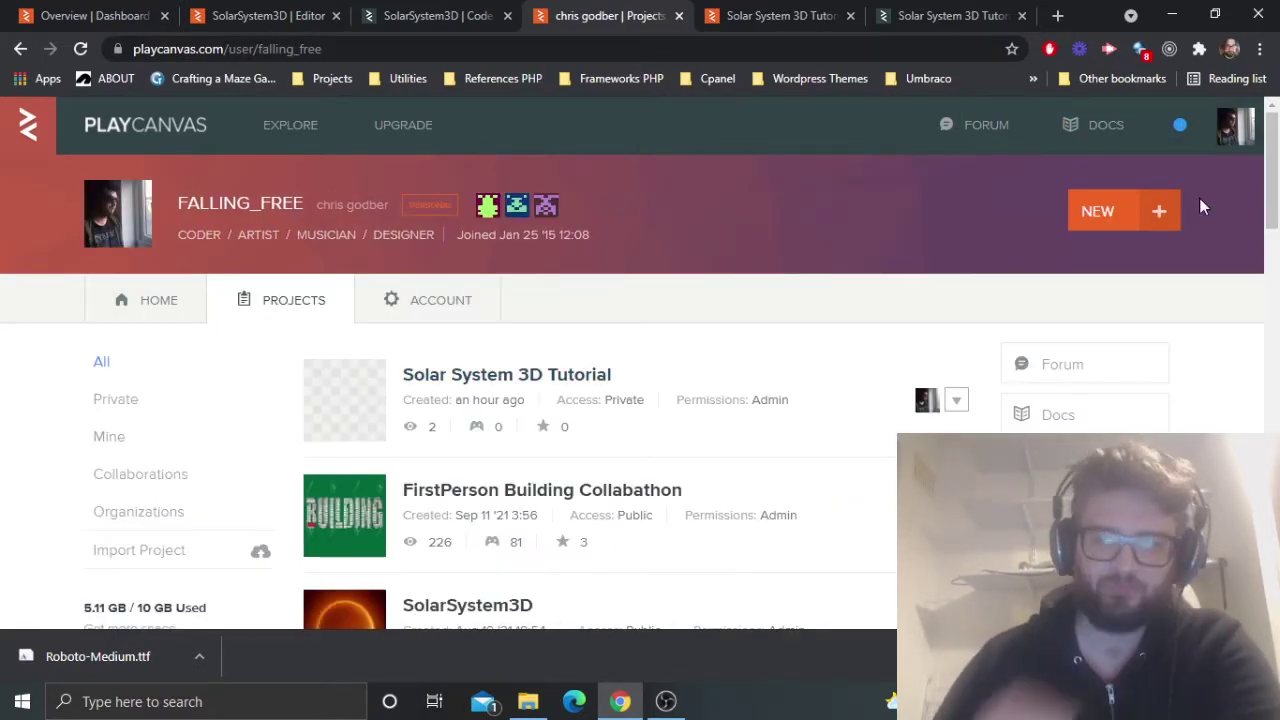
pyautogui.click(1109, 210)
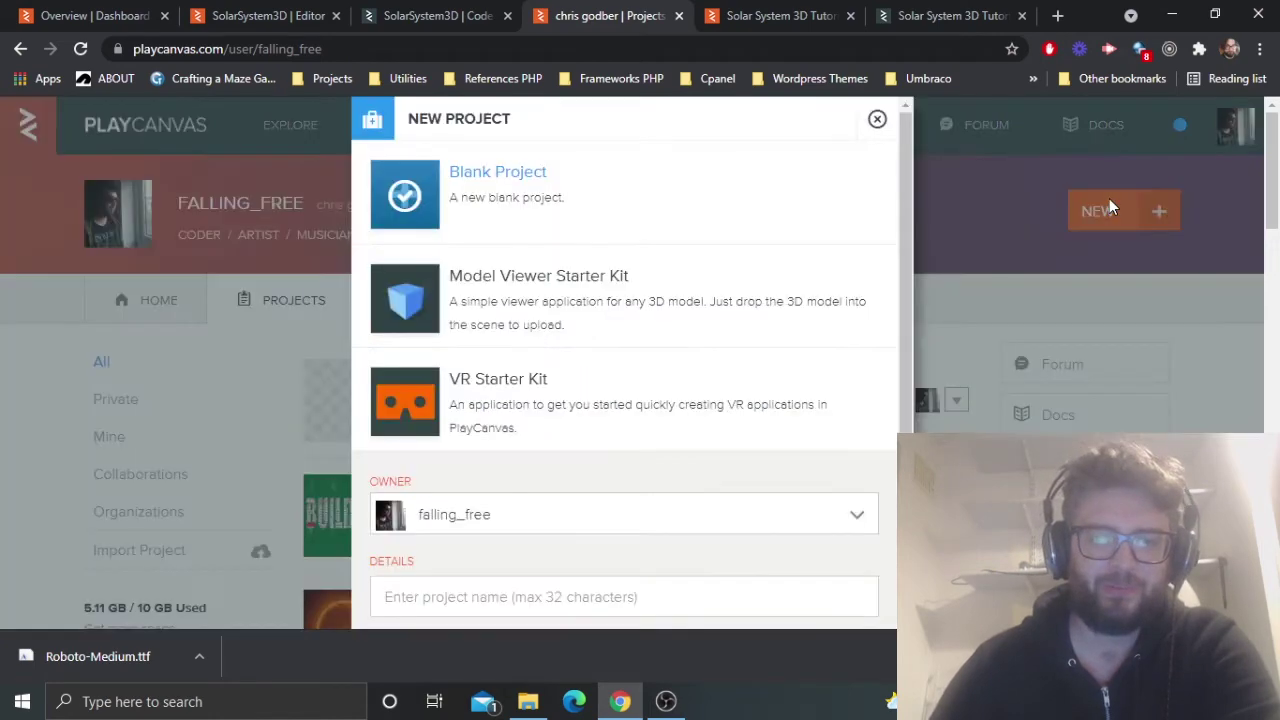
pyautogui.moveTo(466, 517); pyautogui.dragTo(594, 182)
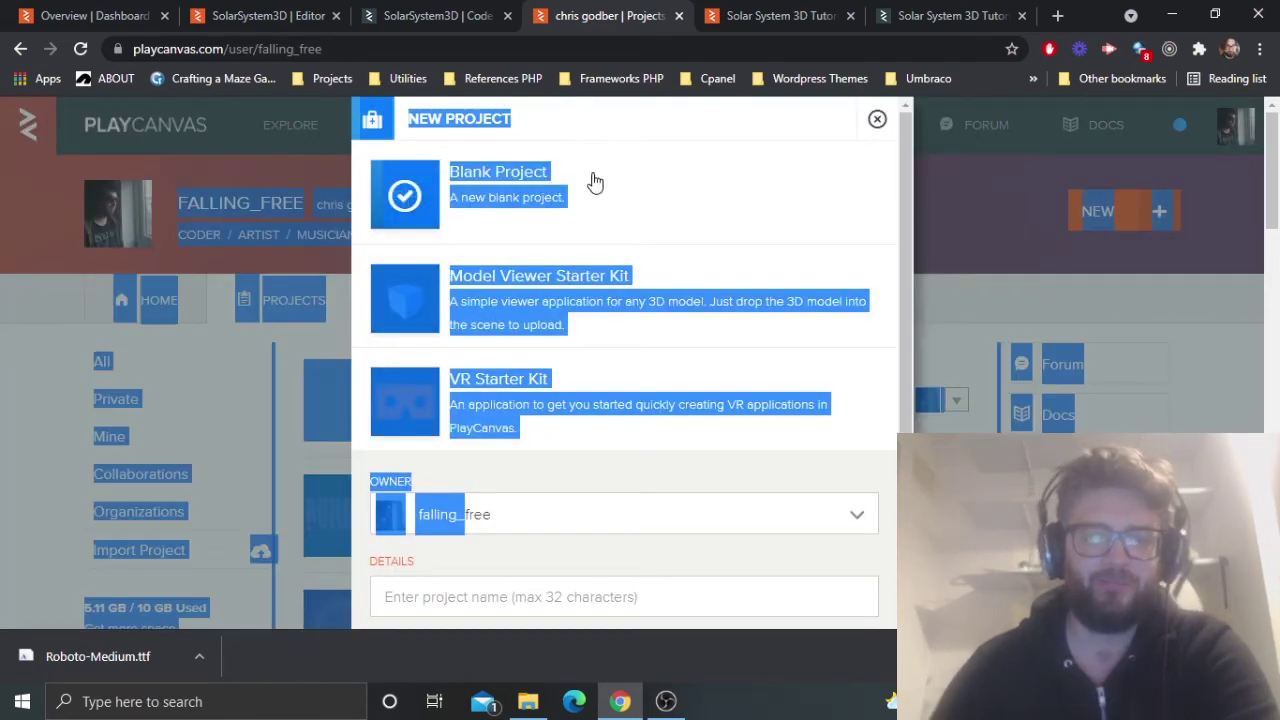
pyautogui.scroll(-2, 594, 215)
pyautogui.click(612, 228)
pyautogui.click(497, 400)
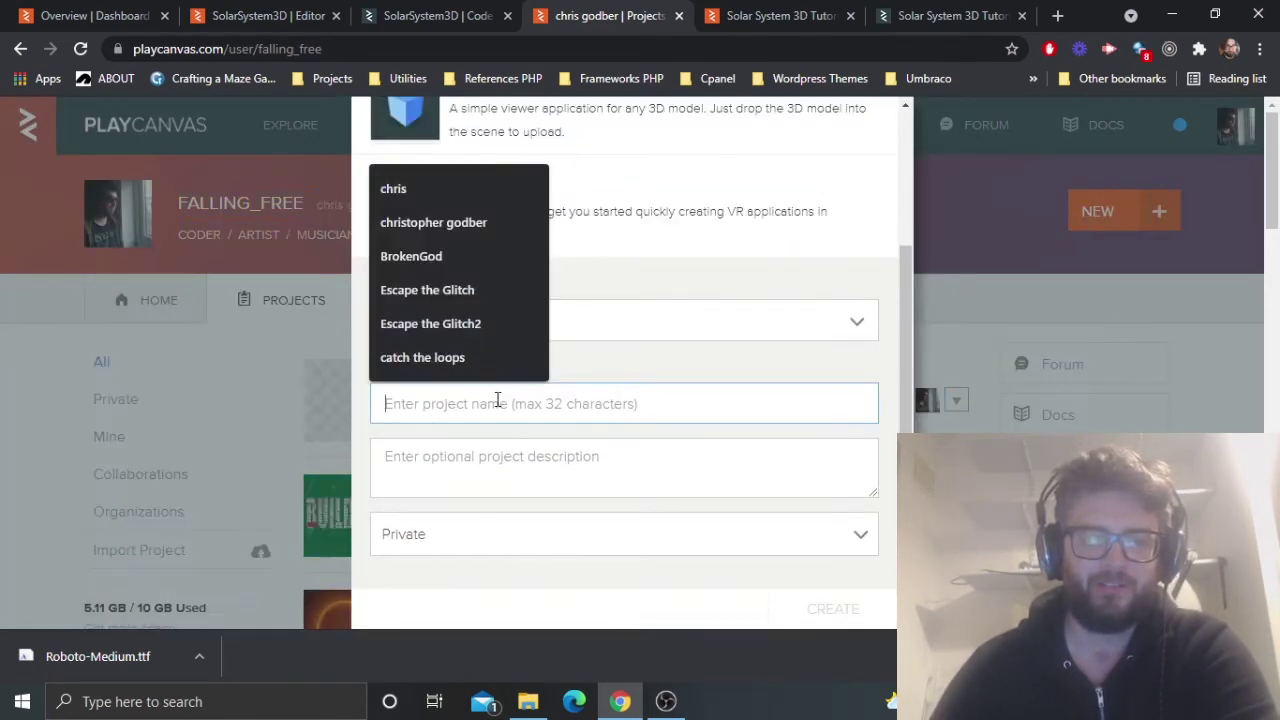
pyautogui.write('solar ')
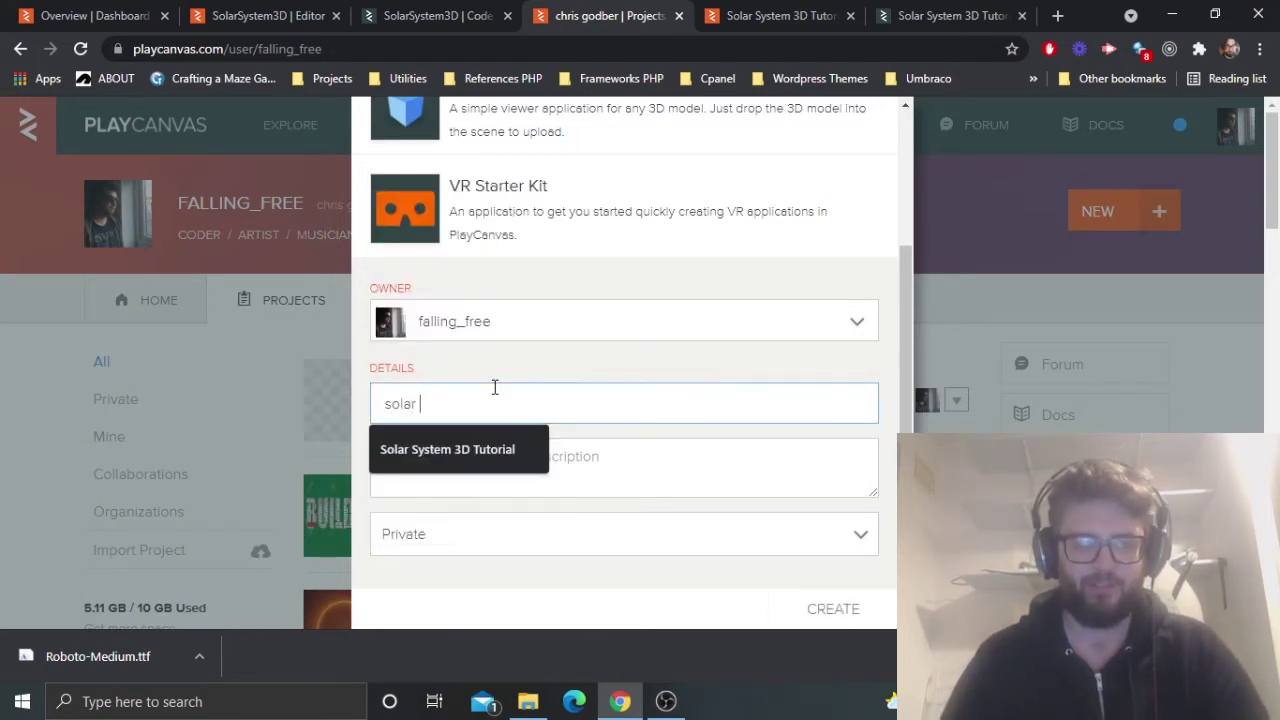
pyautogui.write('system tutorial 3')
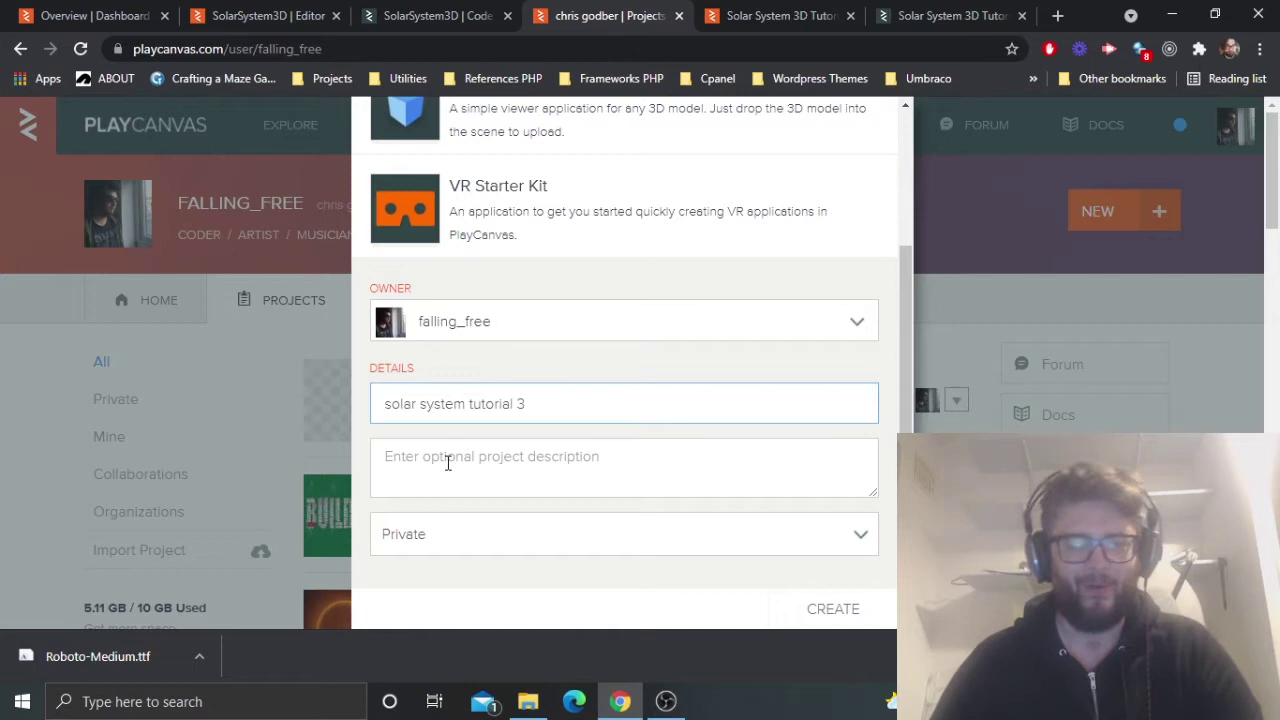
pyautogui.click(448, 463)
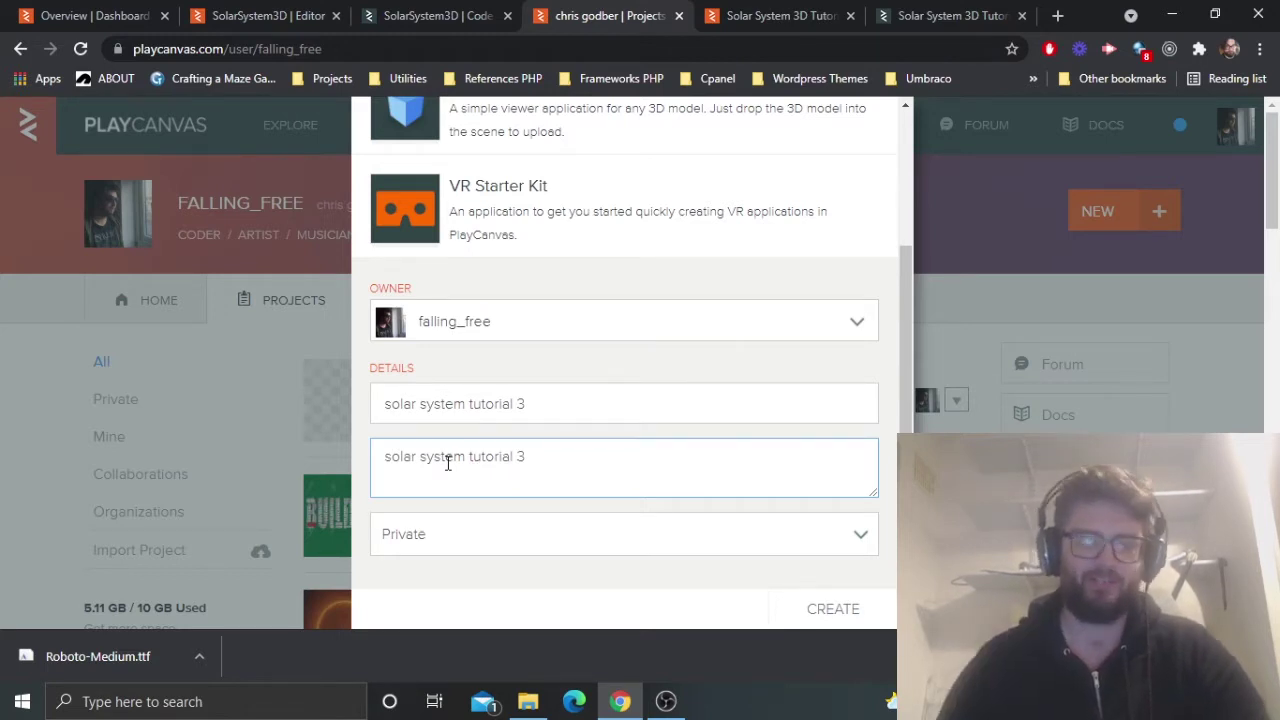
pyautogui.scroll(-3, 640, 520)
pyautogui.click(836, 602)
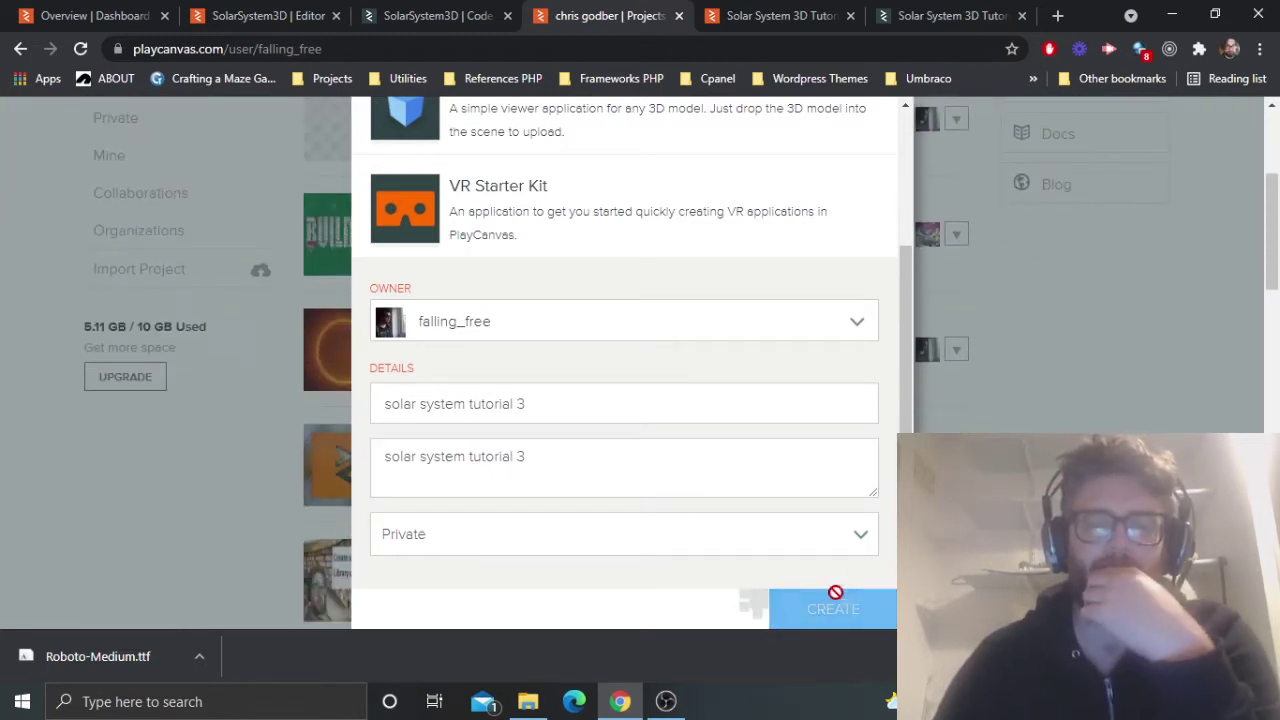
# Go to the 'solar system tutorial 3' overview page and open its scenes.
pyautogui.click(265, 14)
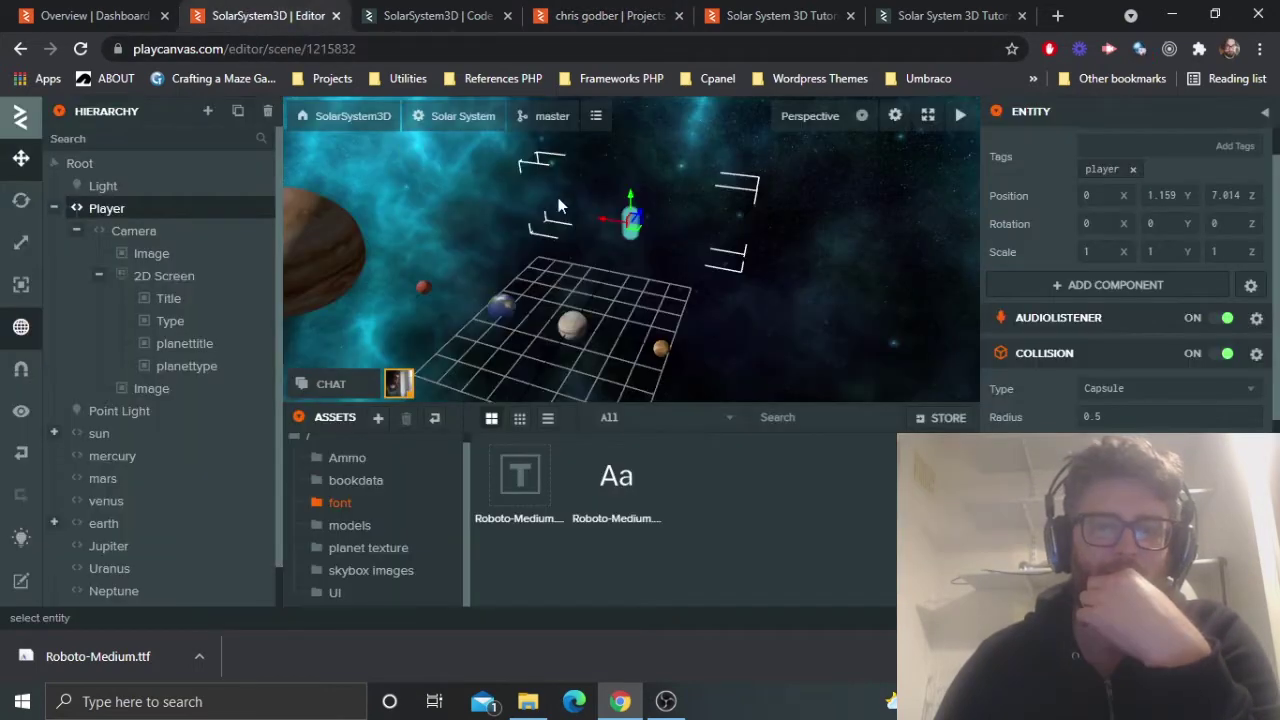
pyautogui.moveTo(558, 197); pyautogui.dragTo(660, 140)
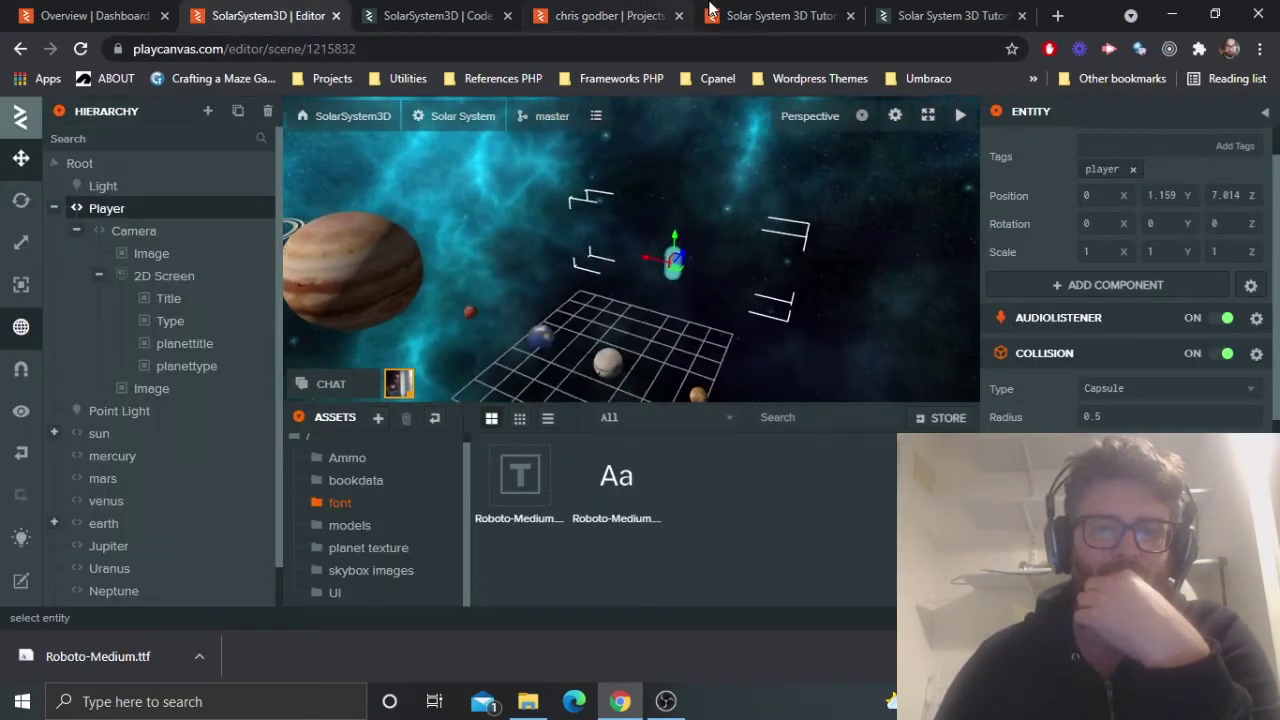
pyautogui.click(712, 12)
pyautogui.click(905, 12)
pyautogui.click(660, 14)
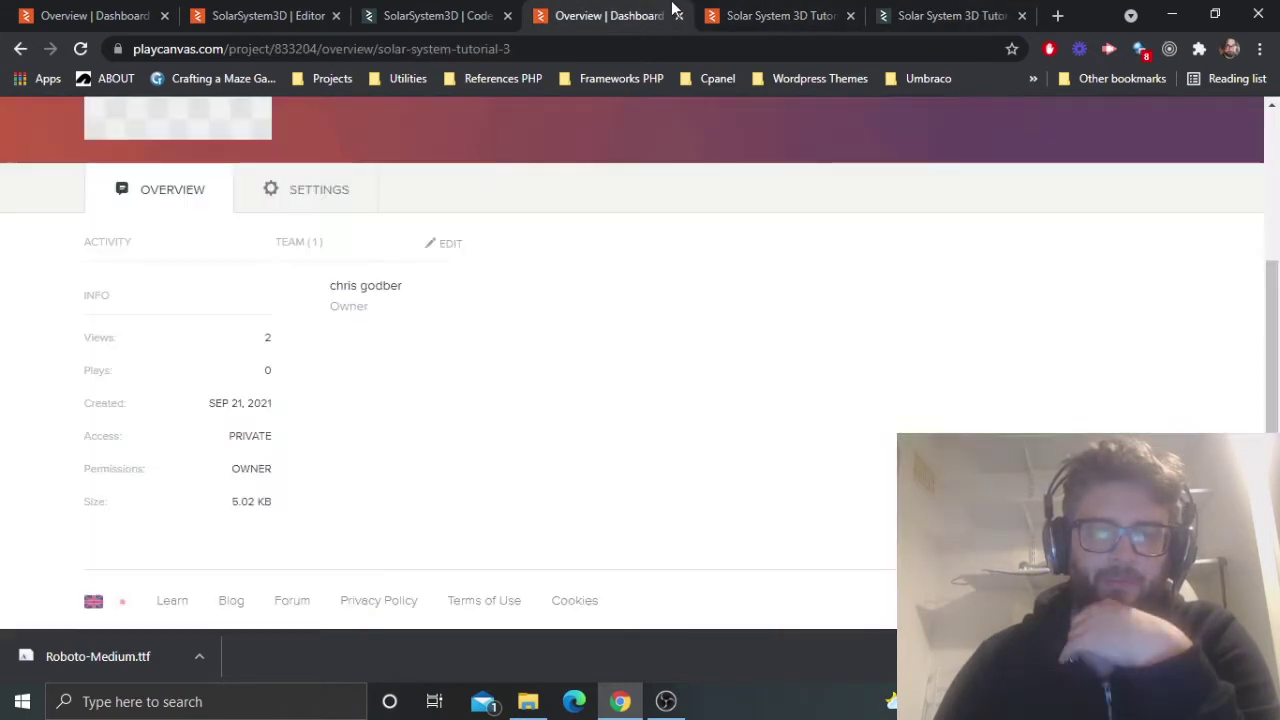
pyautogui.scroll(3, 543, 455)
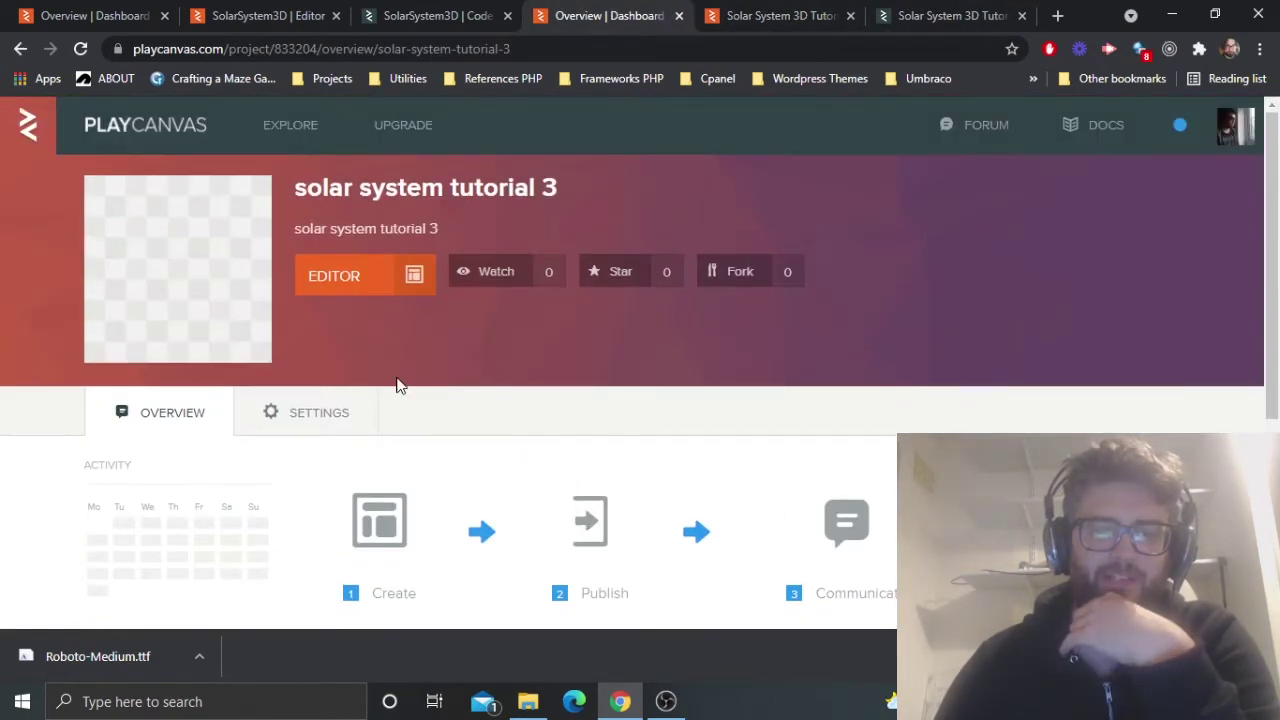
pyautogui.click(356, 280)
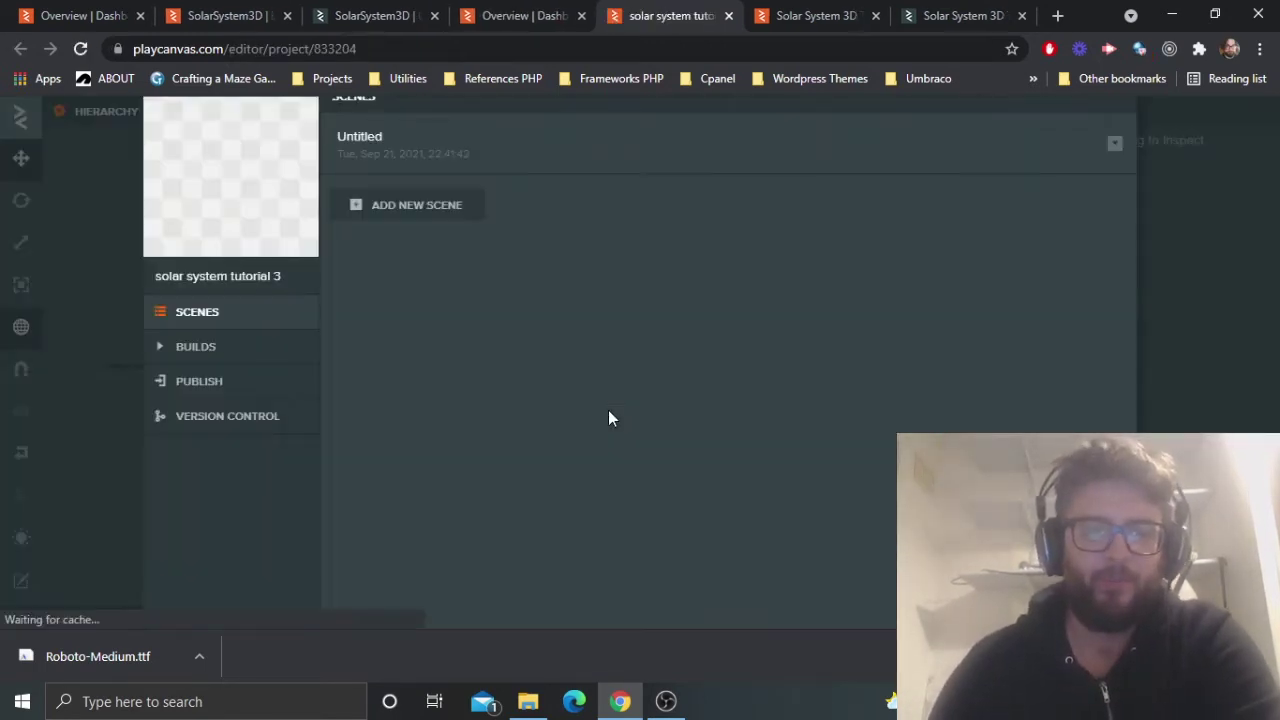
# Open the Untitled scene and look around the starter Box and Plane.
pyautogui.click(550, 150)
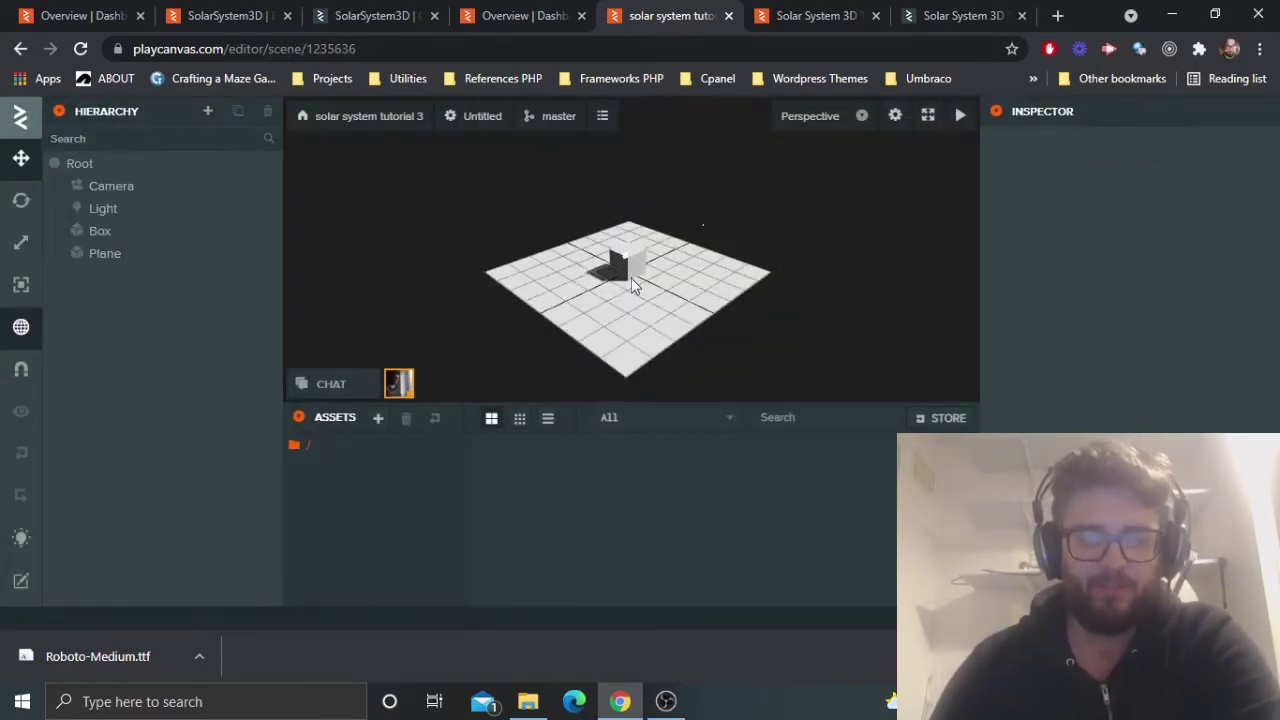
pyautogui.click(680, 294)
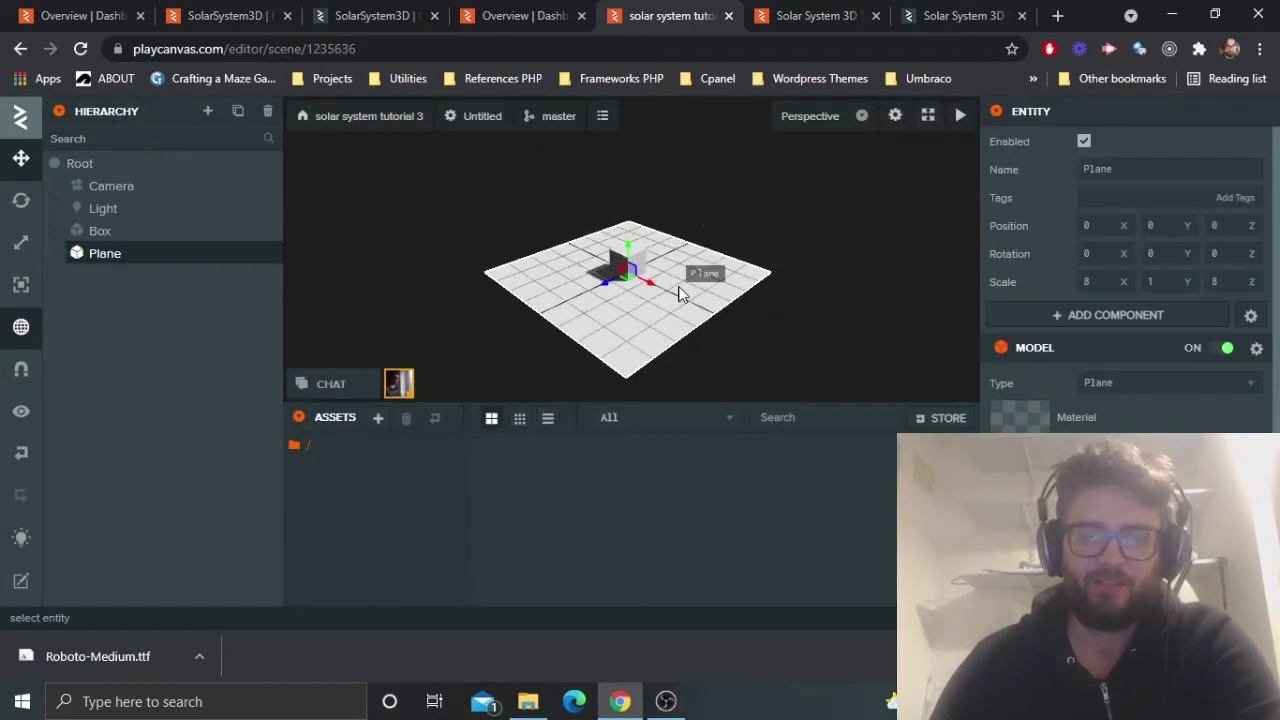
pyautogui.click(788, 310)
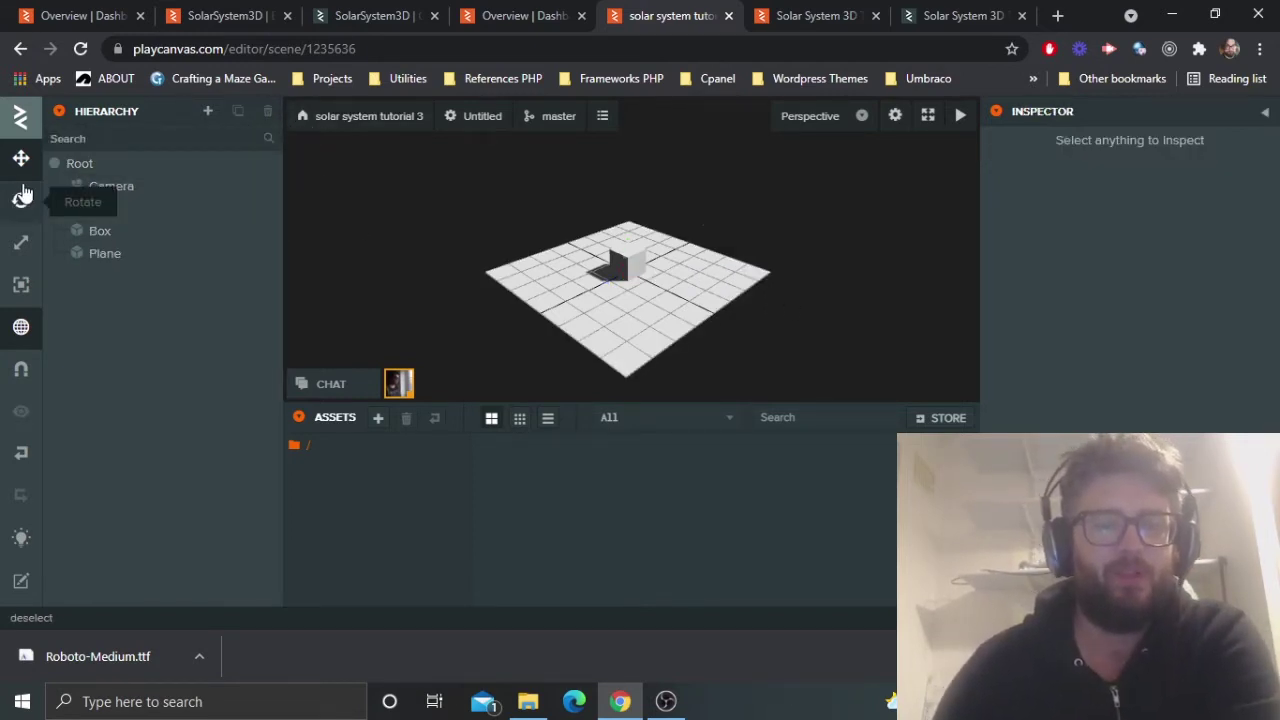
pyautogui.moveTo(580, 243); pyautogui.dragTo(589, 221)
pyautogui.scroll(3, 618, 270)
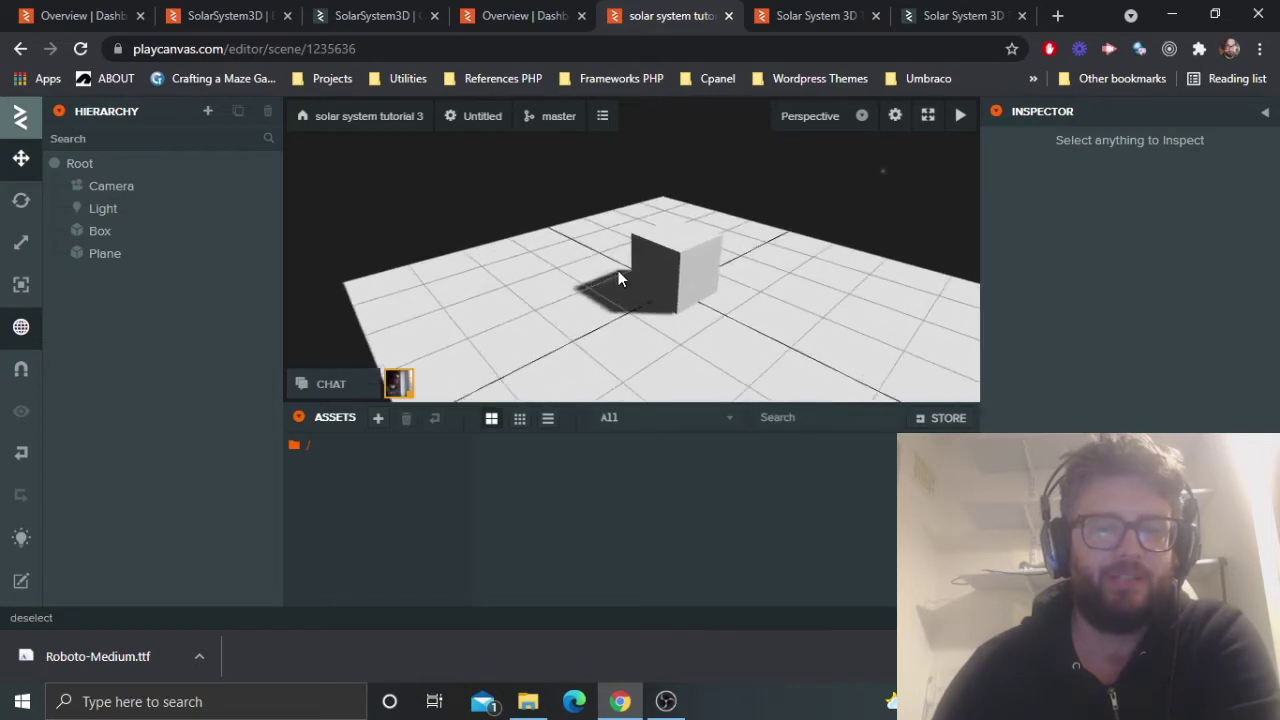
pyautogui.scroll(-3, 595, 259)
pyautogui.scroll(5, 602, 249)
pyautogui.scroll(-5, 602, 249)
# Delete the default Box and Plane entities from the Hierarchy.
pyautogui.click(582, 303)
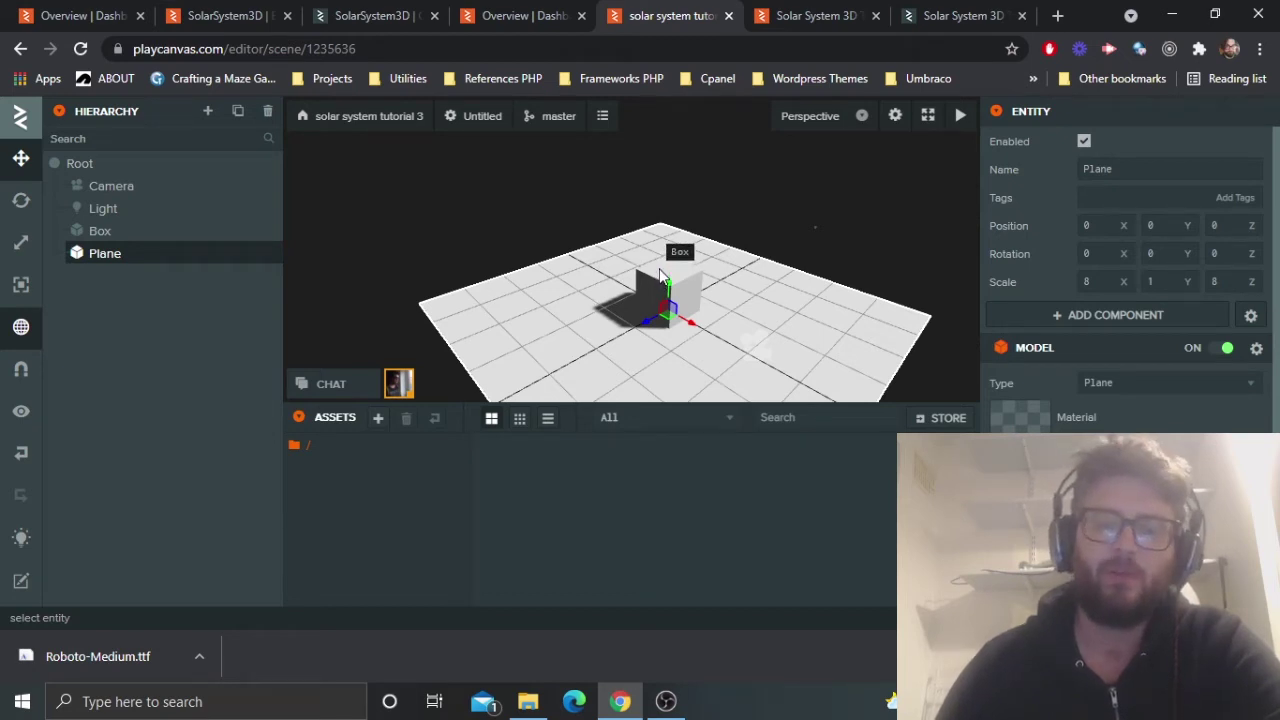
pyautogui.scroll(-5, 580, 280)
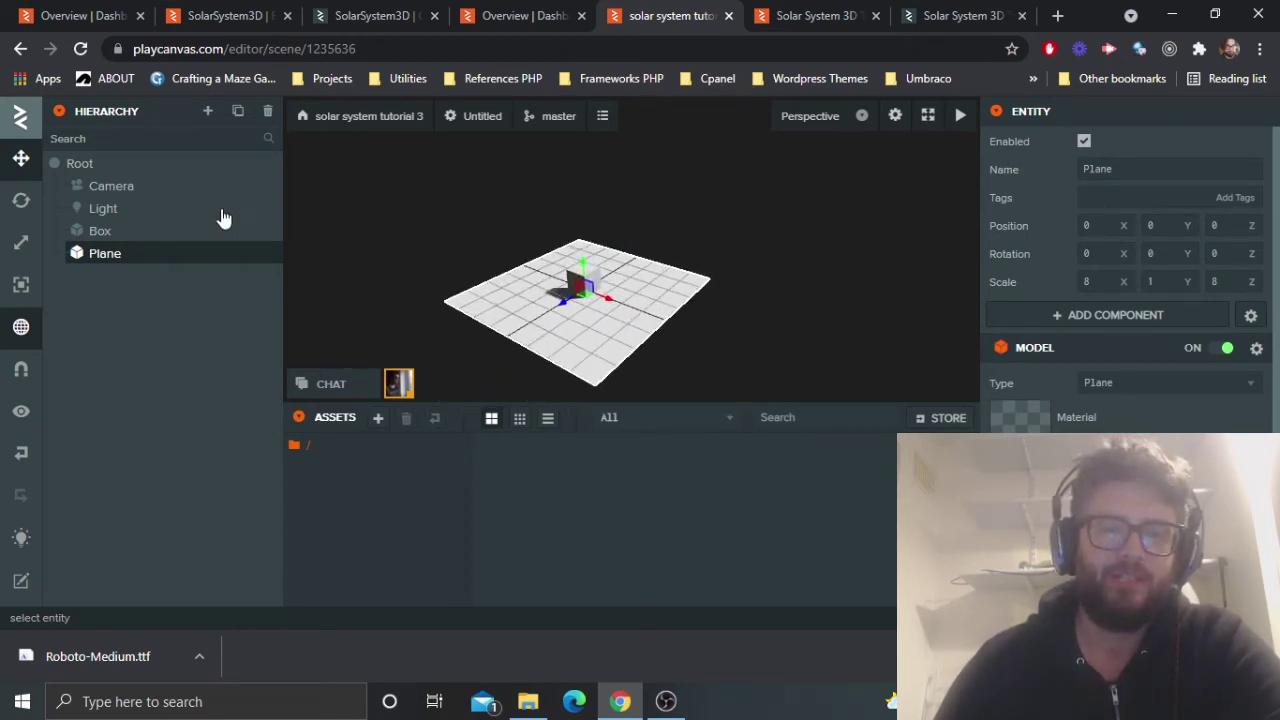
pyautogui.keyDown('ctrl'); pyautogui.click(120, 251); pyautogui.keyUp('ctrl')
pyautogui.click(120, 238)
pyautogui.press('Delete')
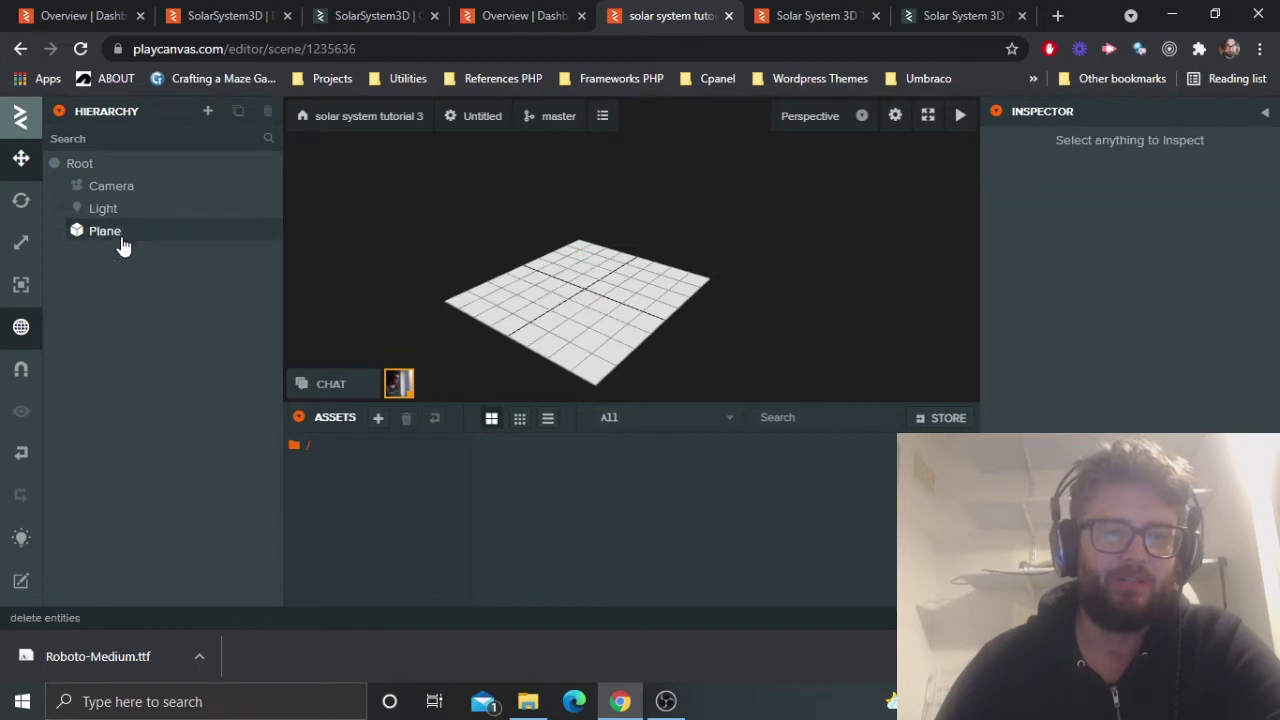
pyautogui.click(122, 238)
pyautogui.press('Delete')
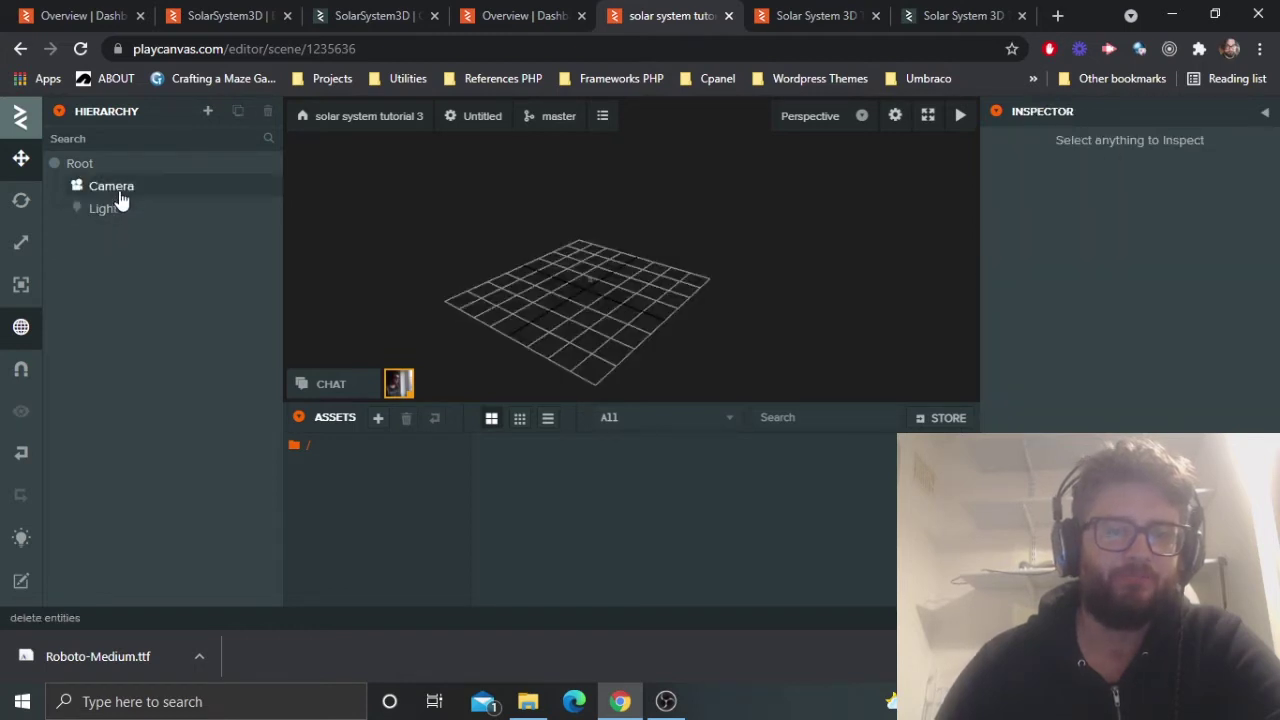
pyautogui.doubleClick(118, 192)
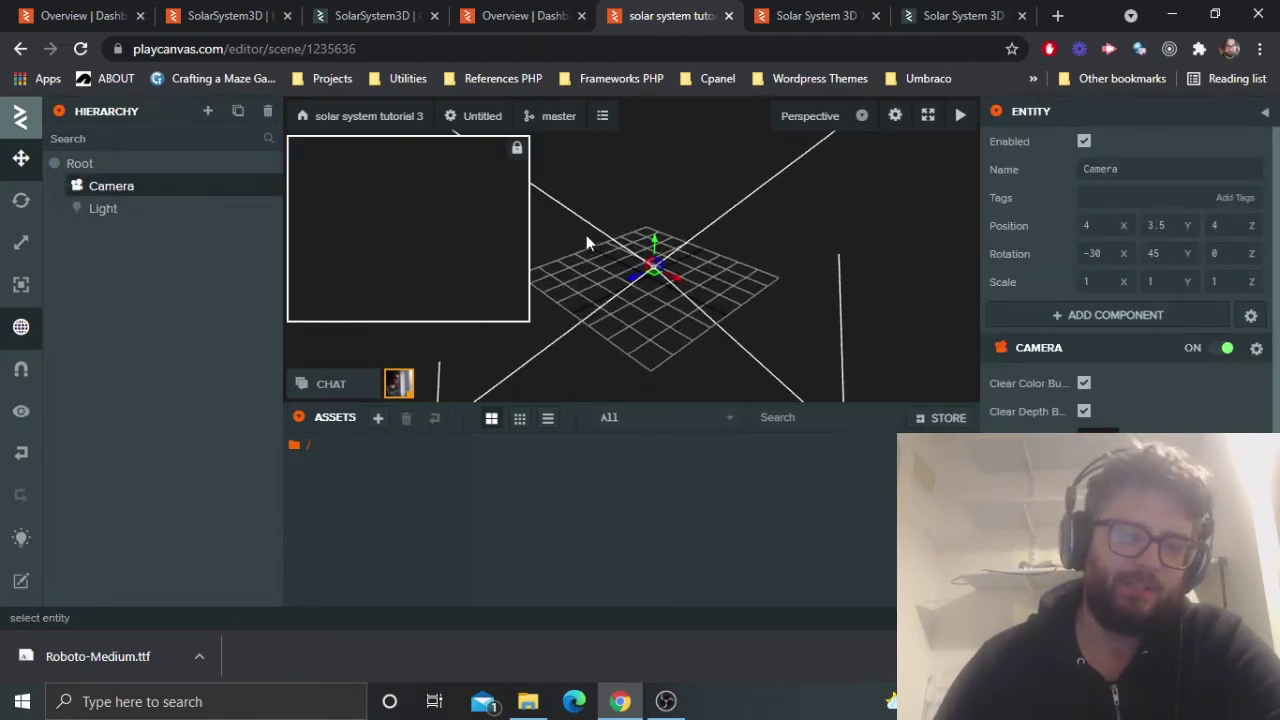
pyautogui.press('Delete')
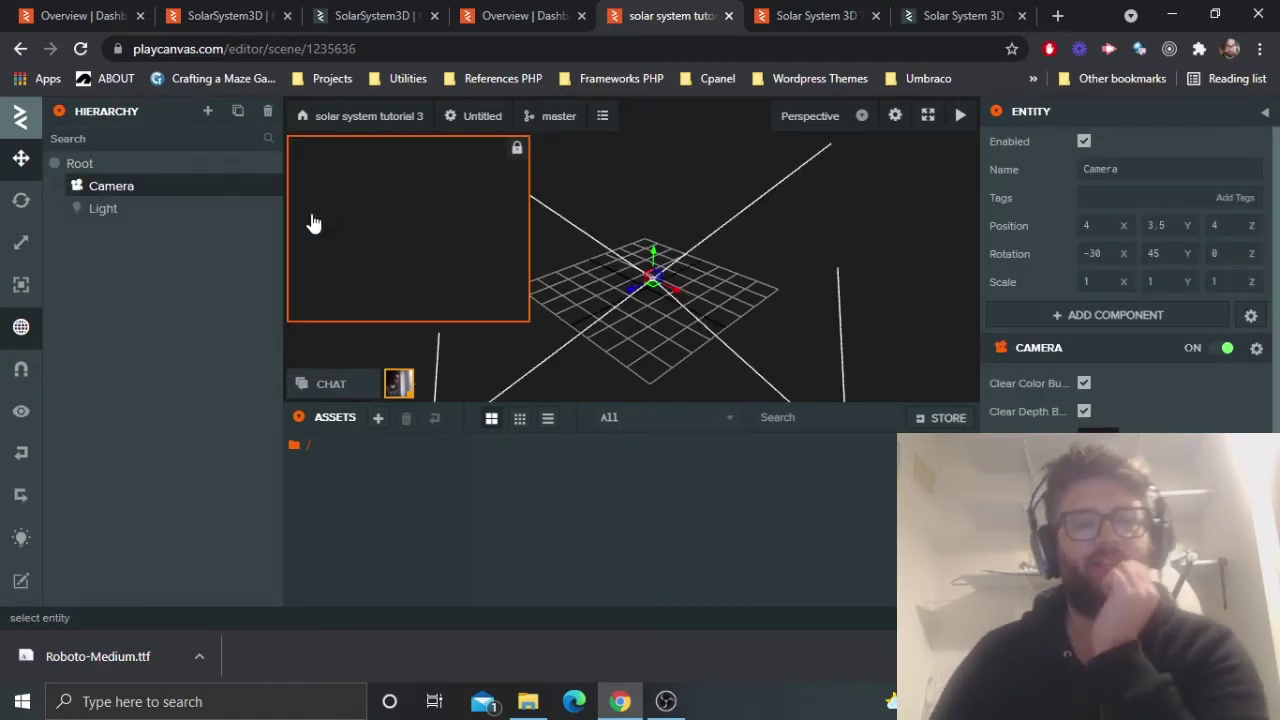
# Create an asset folder named textures.
pyautogui.rightClick(557, 463)
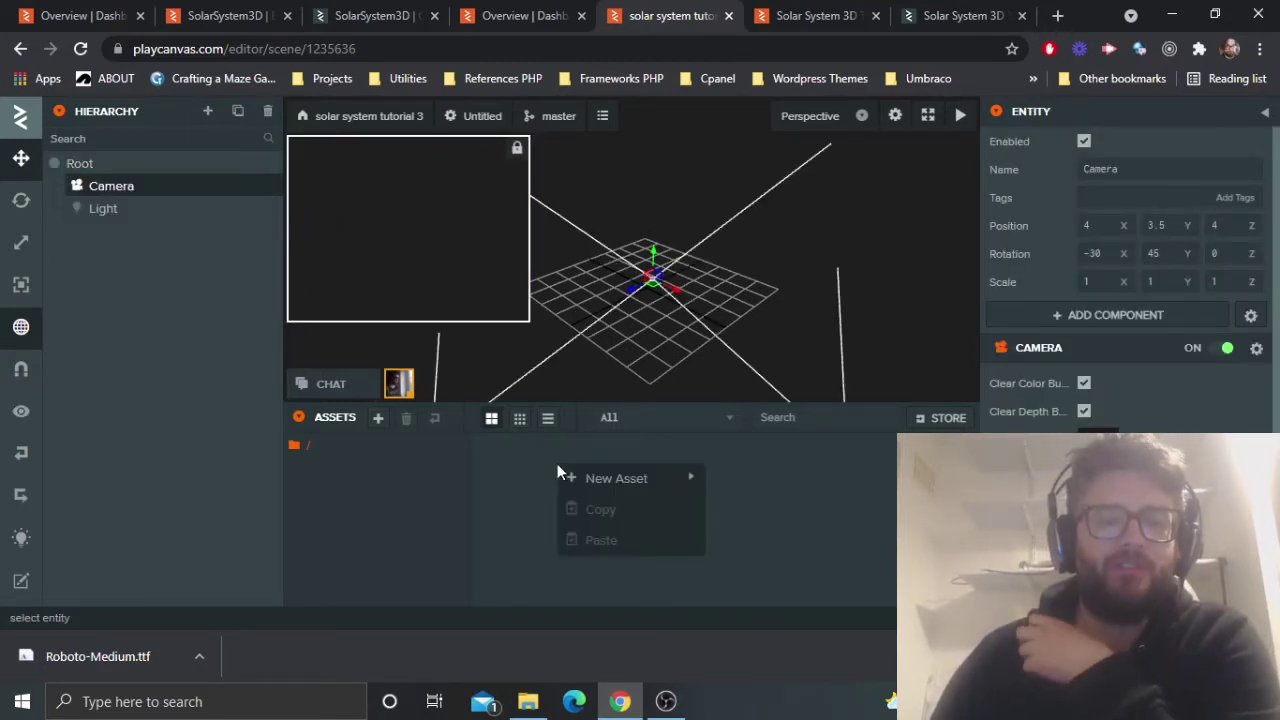
pyautogui.moveTo(590, 478)
pyautogui.click(775, 348)
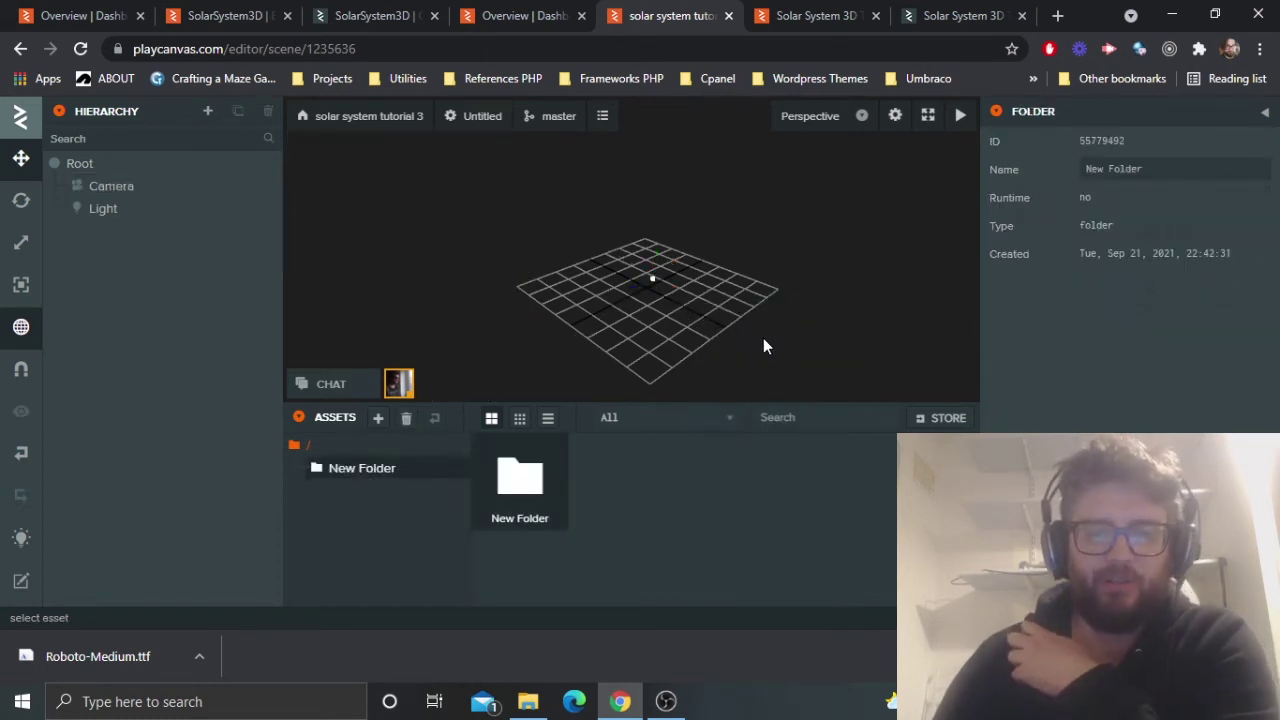
pyautogui.click(1159, 171)
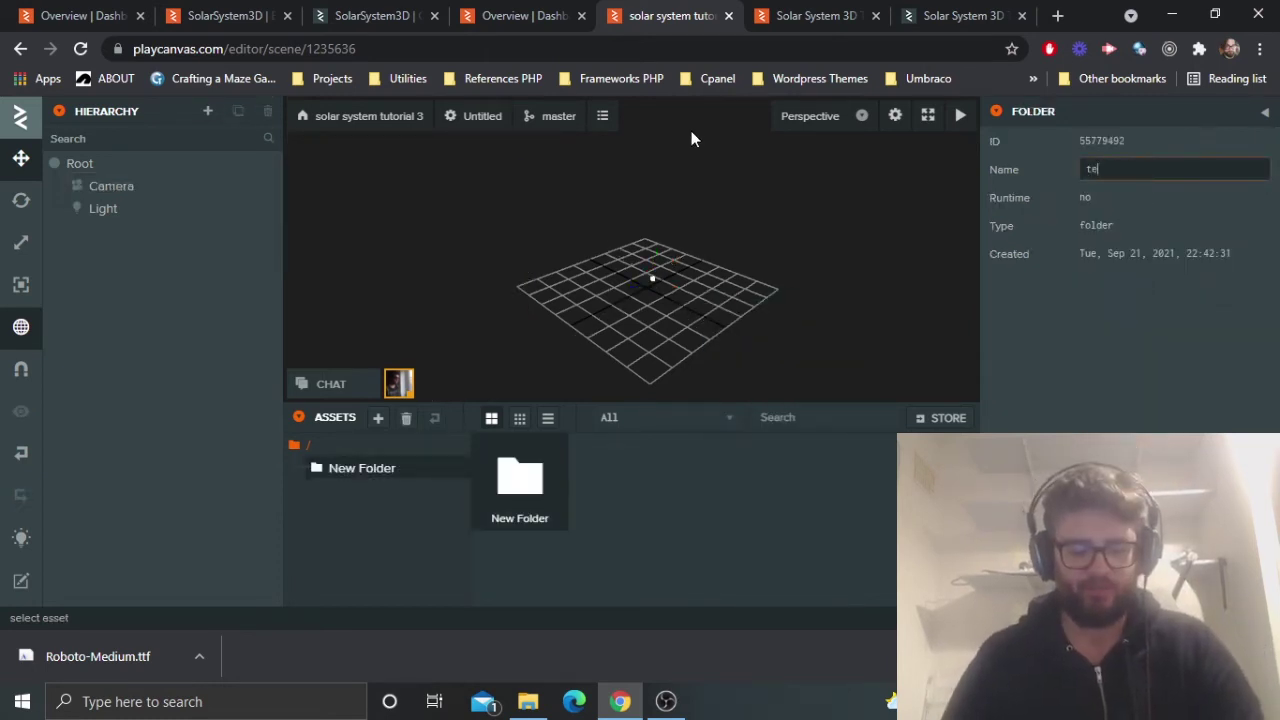
pyautogui.write('textures')
pyautogui.press('Return')
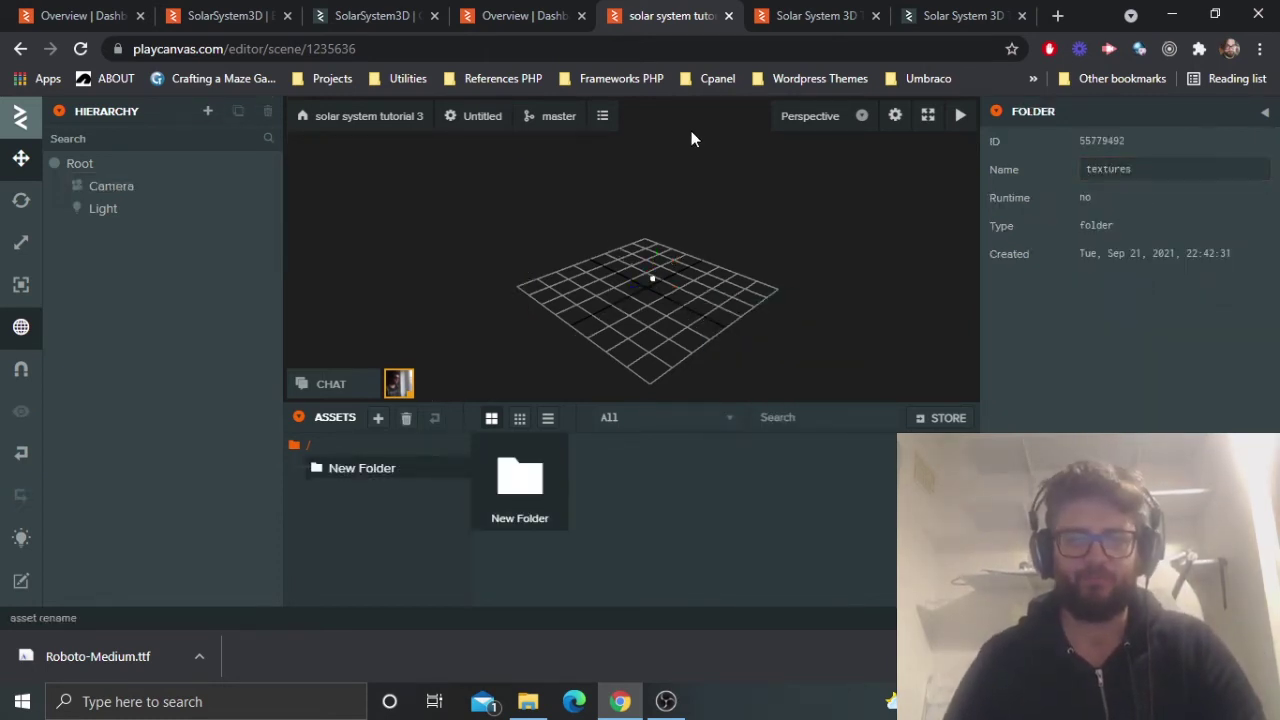
# Add two more asset folders named font and model.
pyautogui.rightClick(665, 484)
pyautogui.moveTo(700, 489)
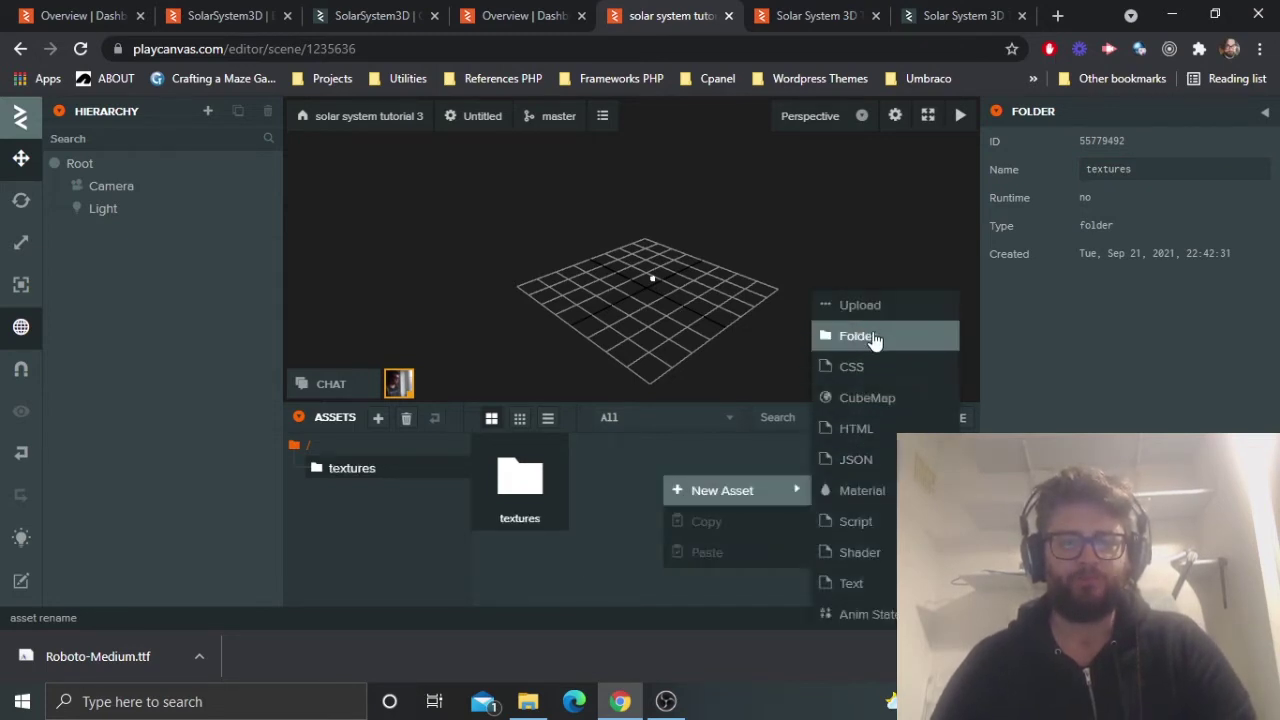
pyautogui.click(911, 321)
pyautogui.click(1172, 168)
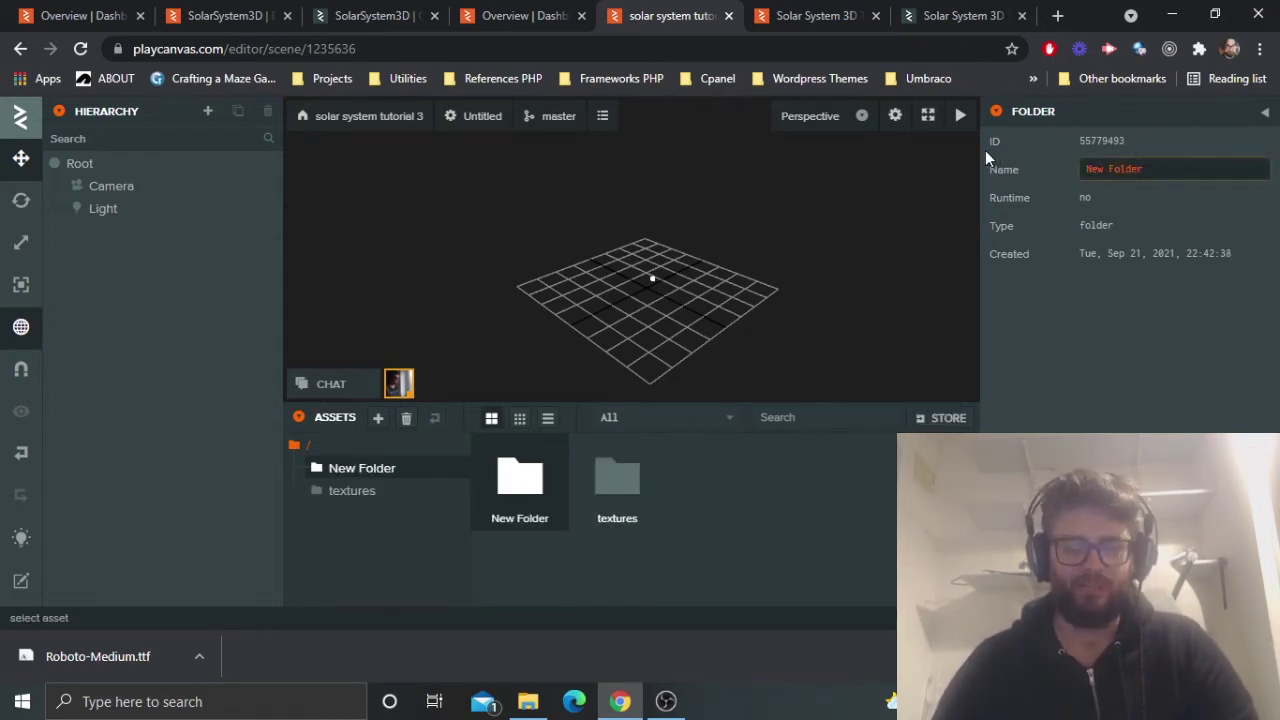
pyautogui.write('font')
pyautogui.press('Return')
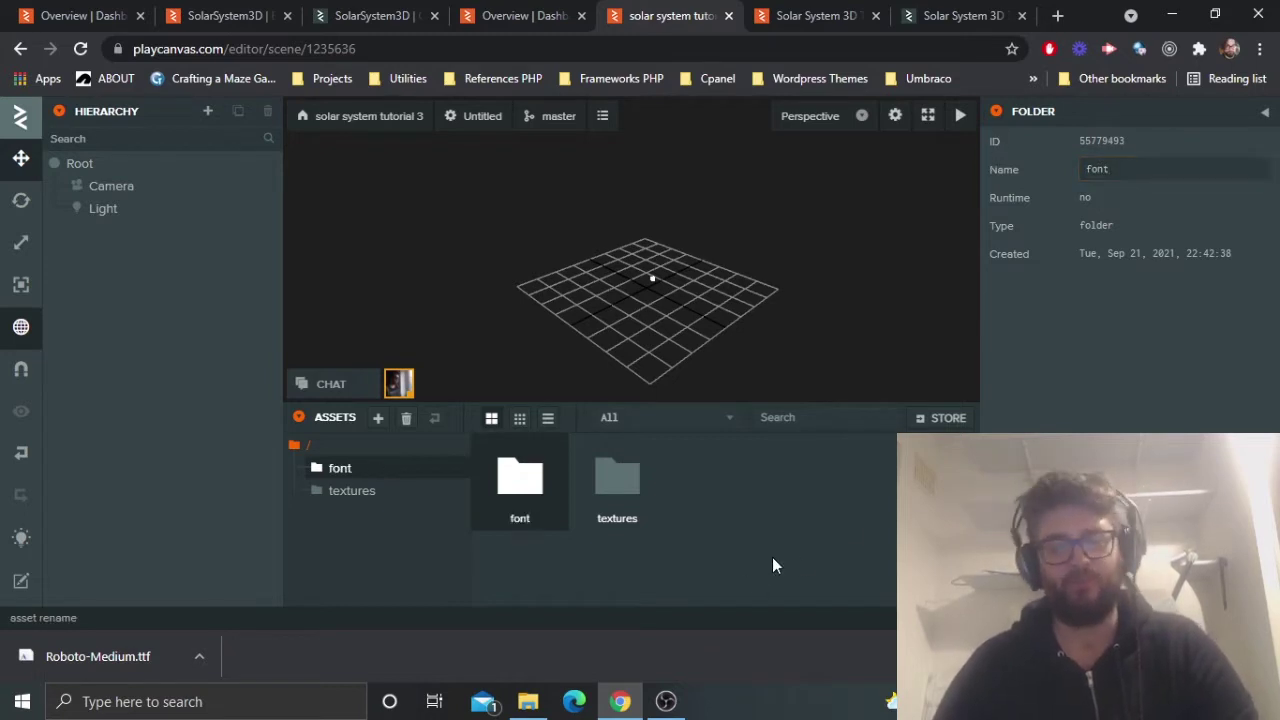
pyautogui.rightClick(799, 489)
pyautogui.moveTo(805, 497)
pyautogui.click(1018, 338)
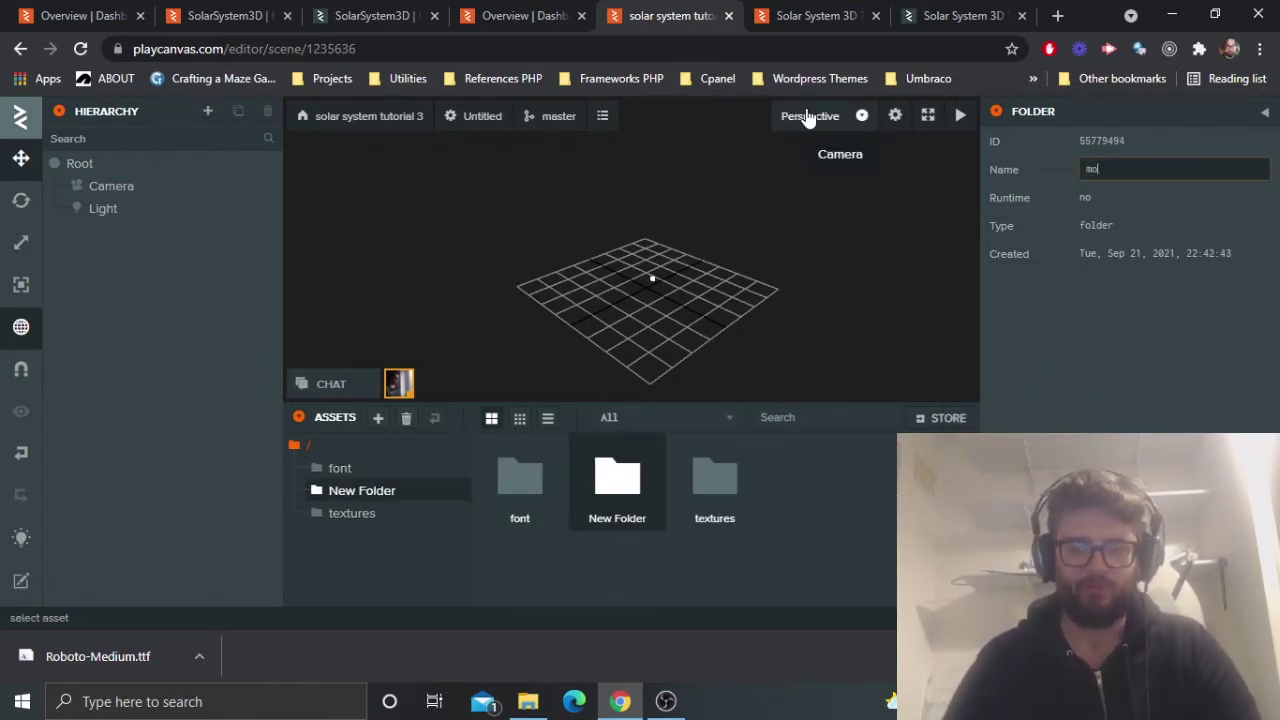
pyautogui.press('Return')
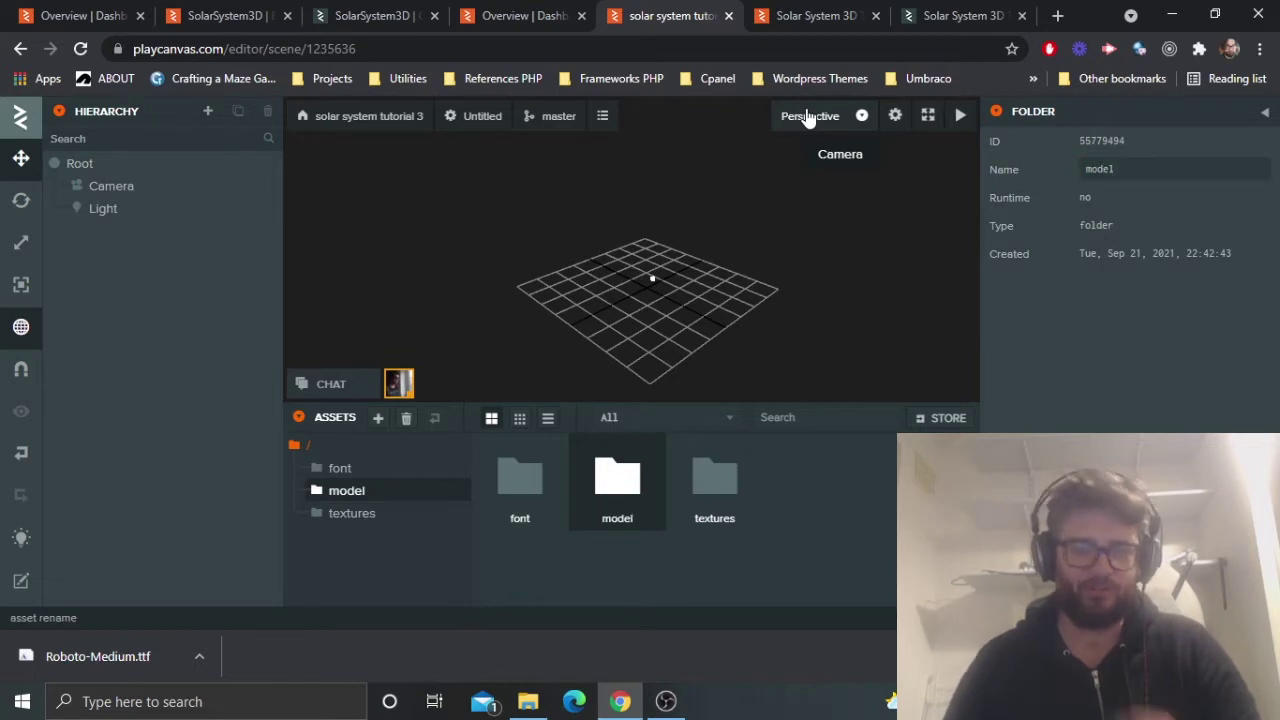
# Add a fourth New Folder and open the textures folder.
pyautogui.rightClick(885, 497)
pyautogui.moveTo(905, 505)
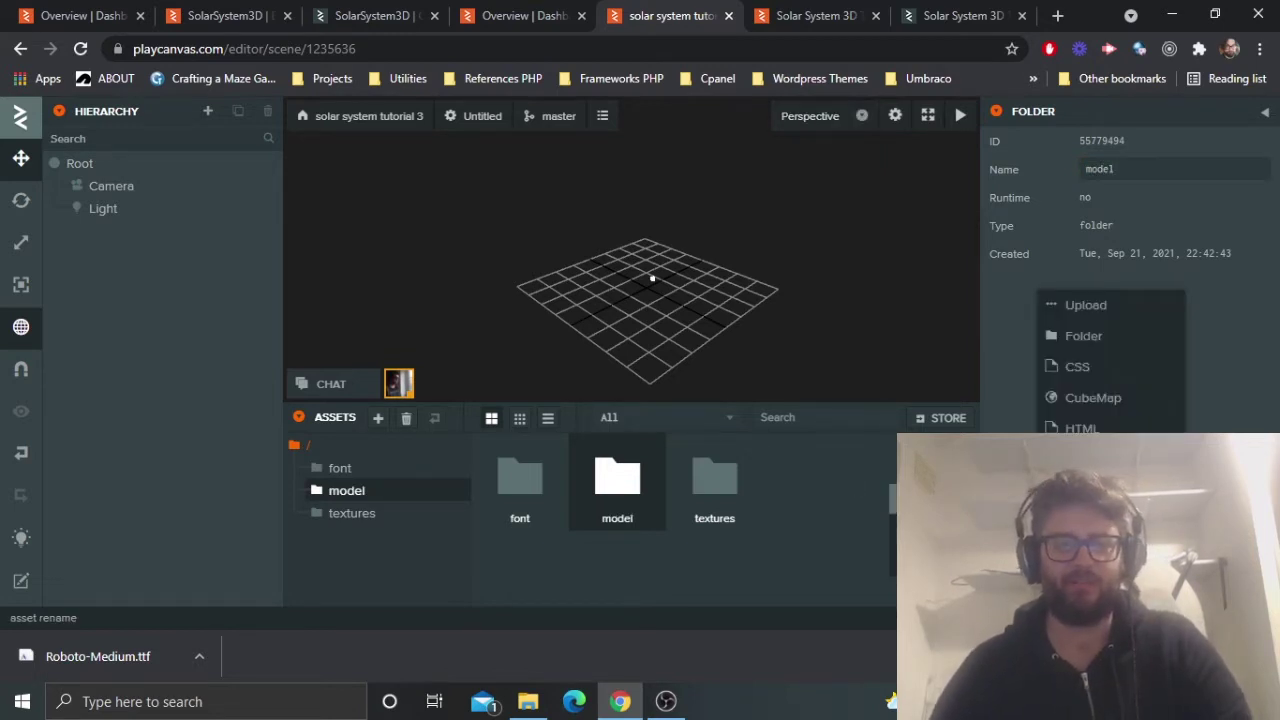
pyautogui.click(1103, 322)
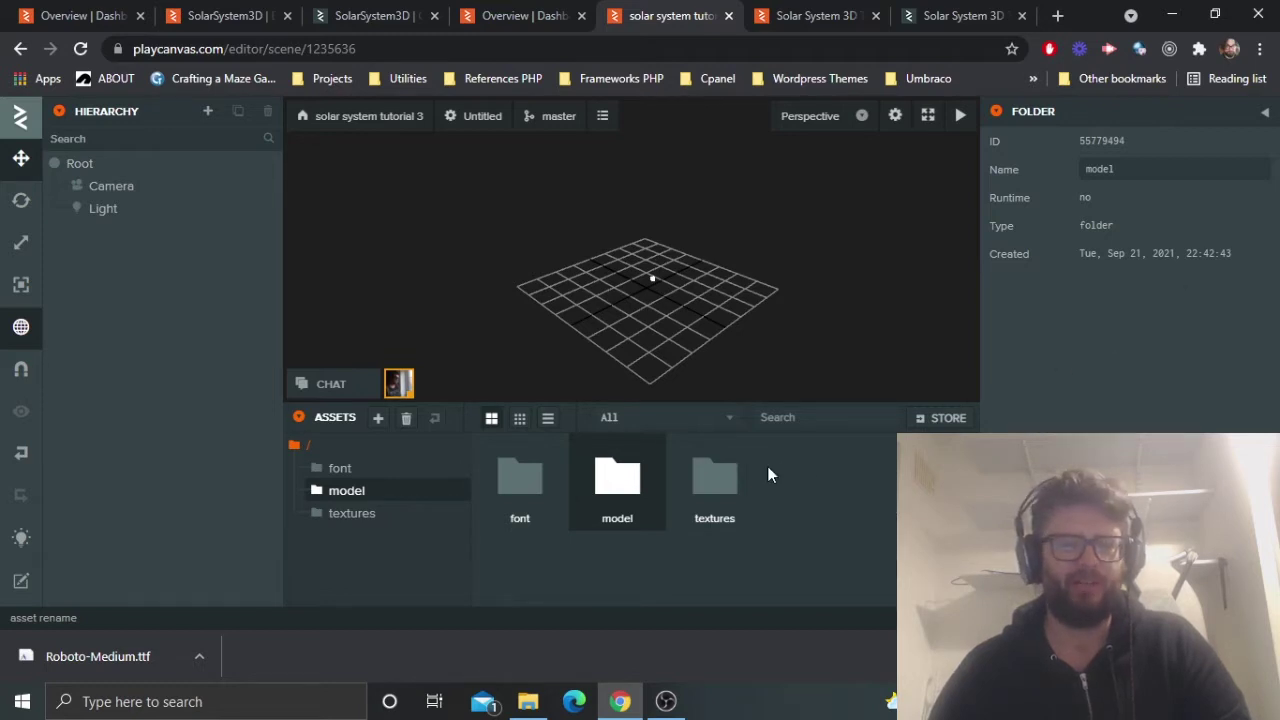
pyautogui.moveTo(964, 117)
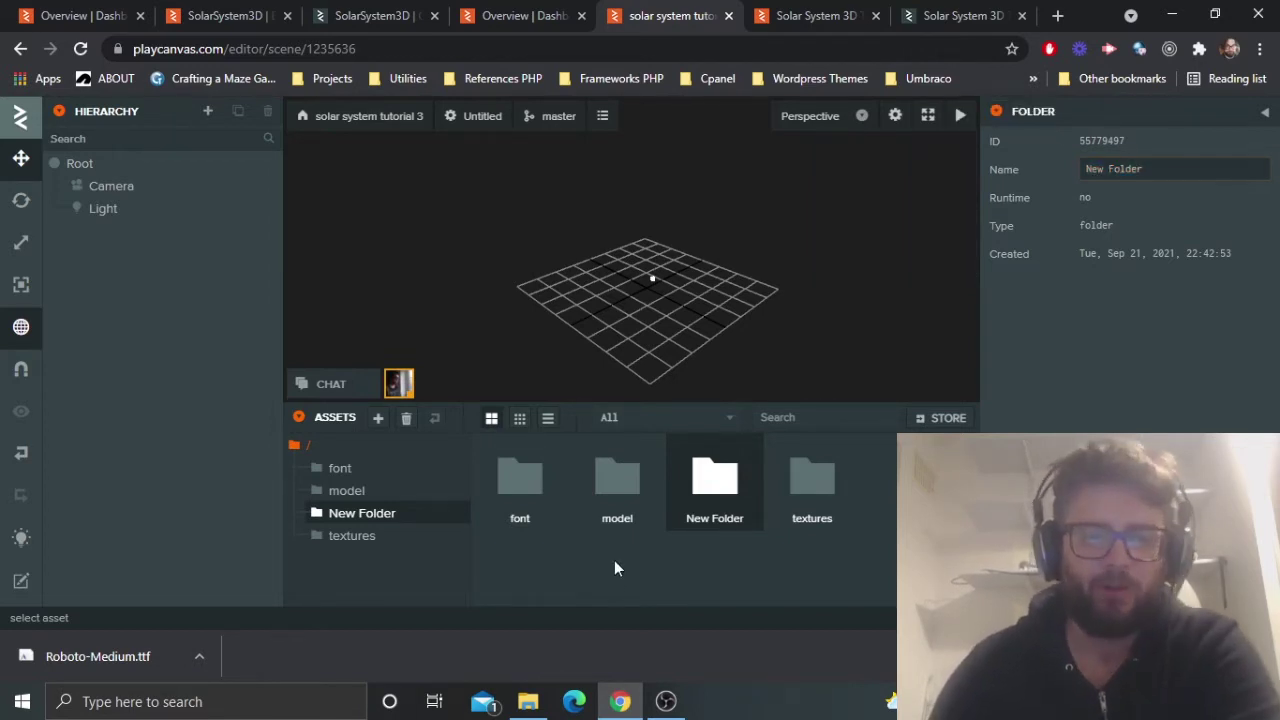
pyautogui.doubleClick(812, 478)
pyautogui.rightClick(693, 477)
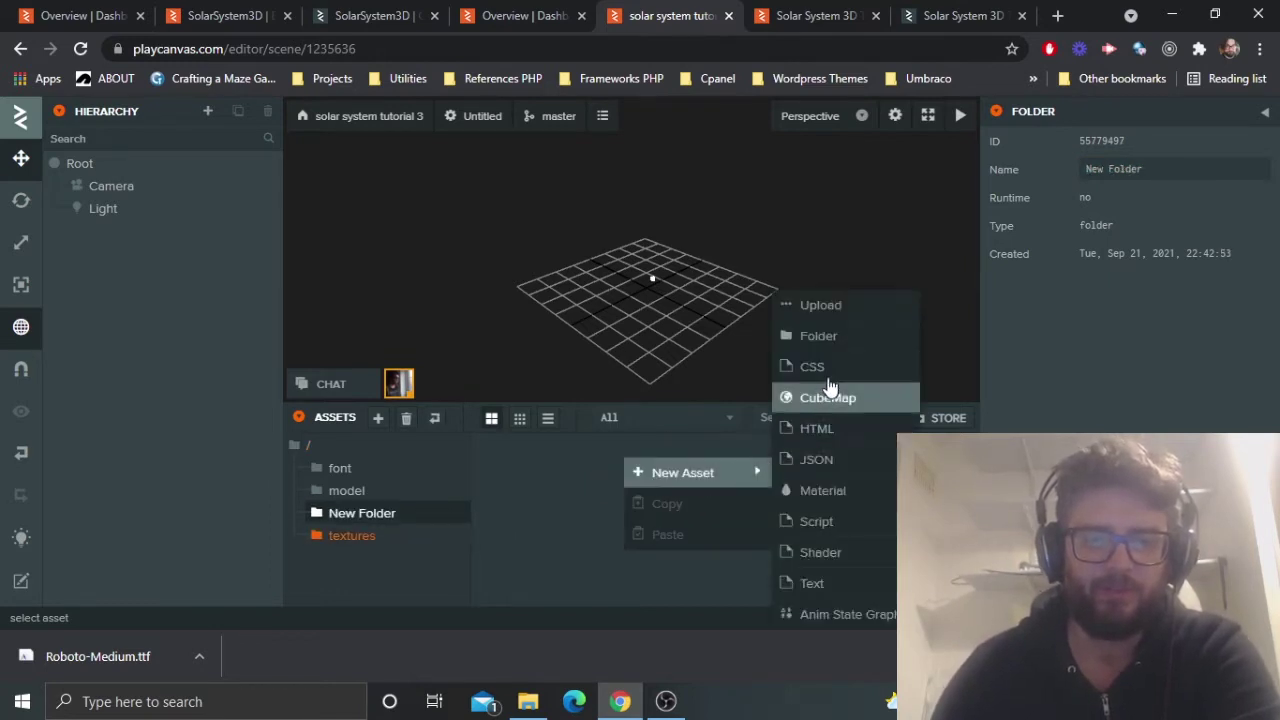
# Start an upload and browse to Documents > solarsystem3d > textures planet.
pyautogui.click(836, 304)
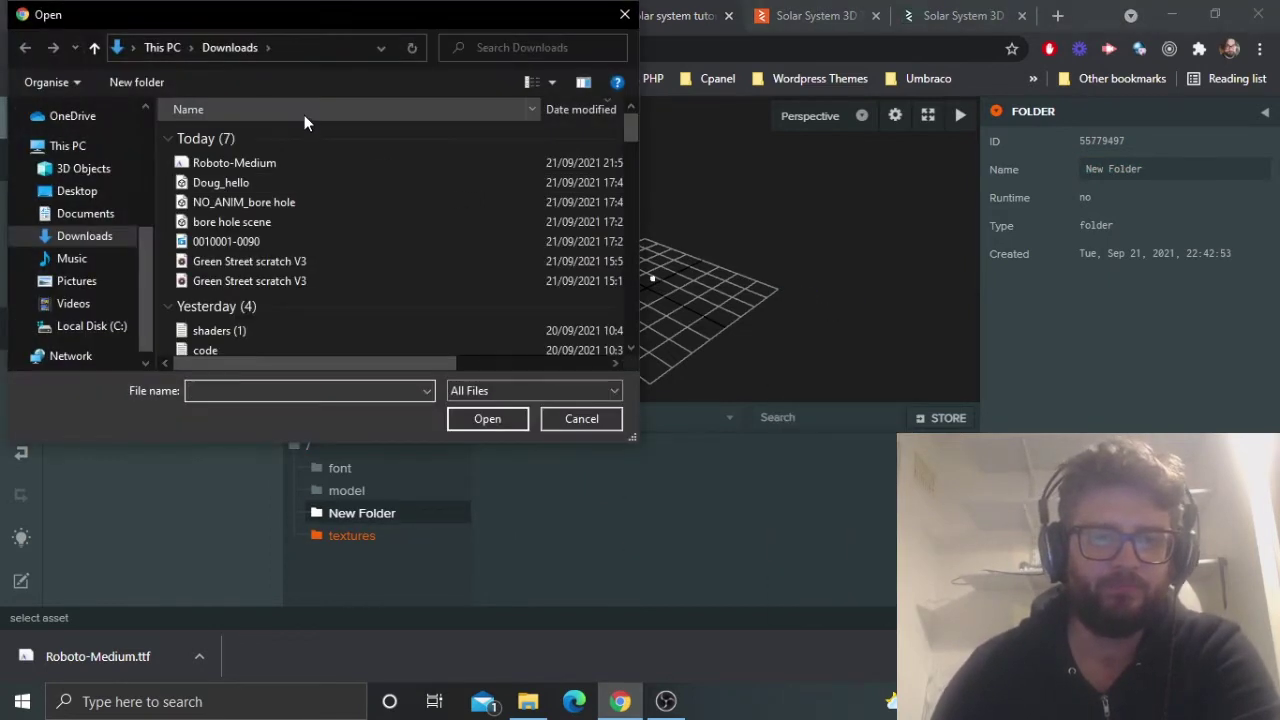
pyautogui.click(85, 214)
pyautogui.scroll(-8, 346, 194)
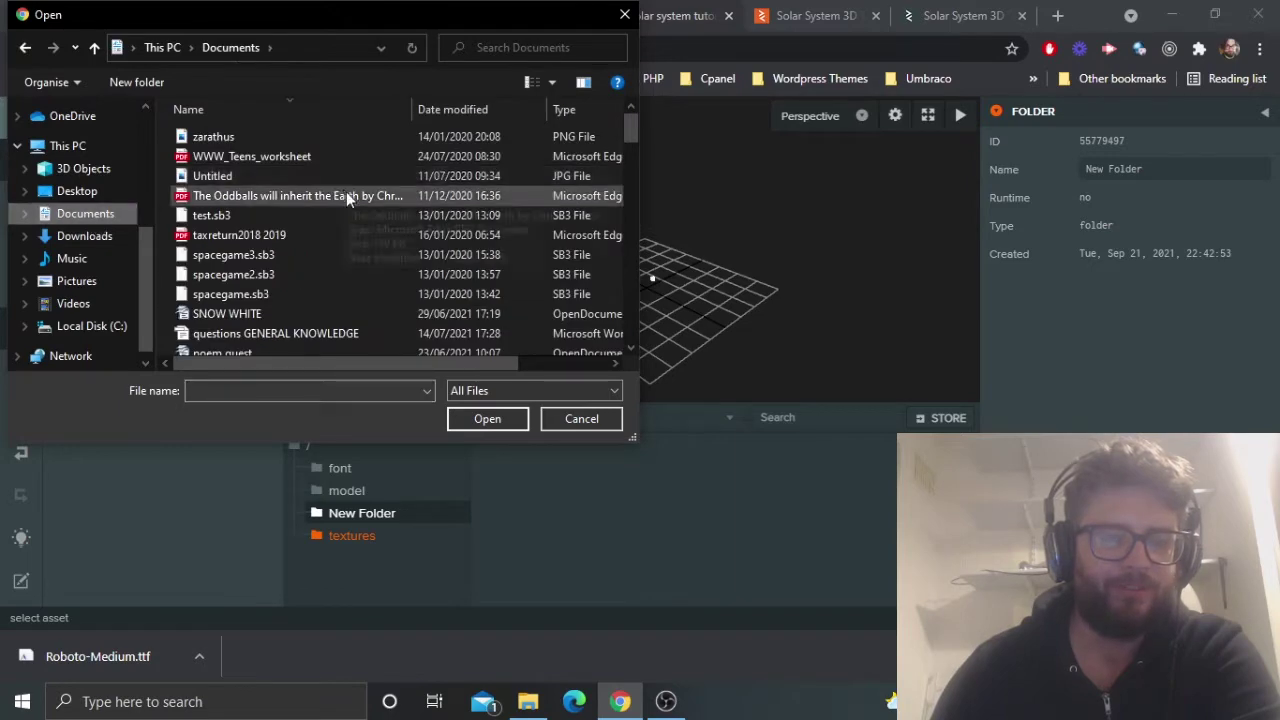
pyautogui.scroll(-2, 88, 262)
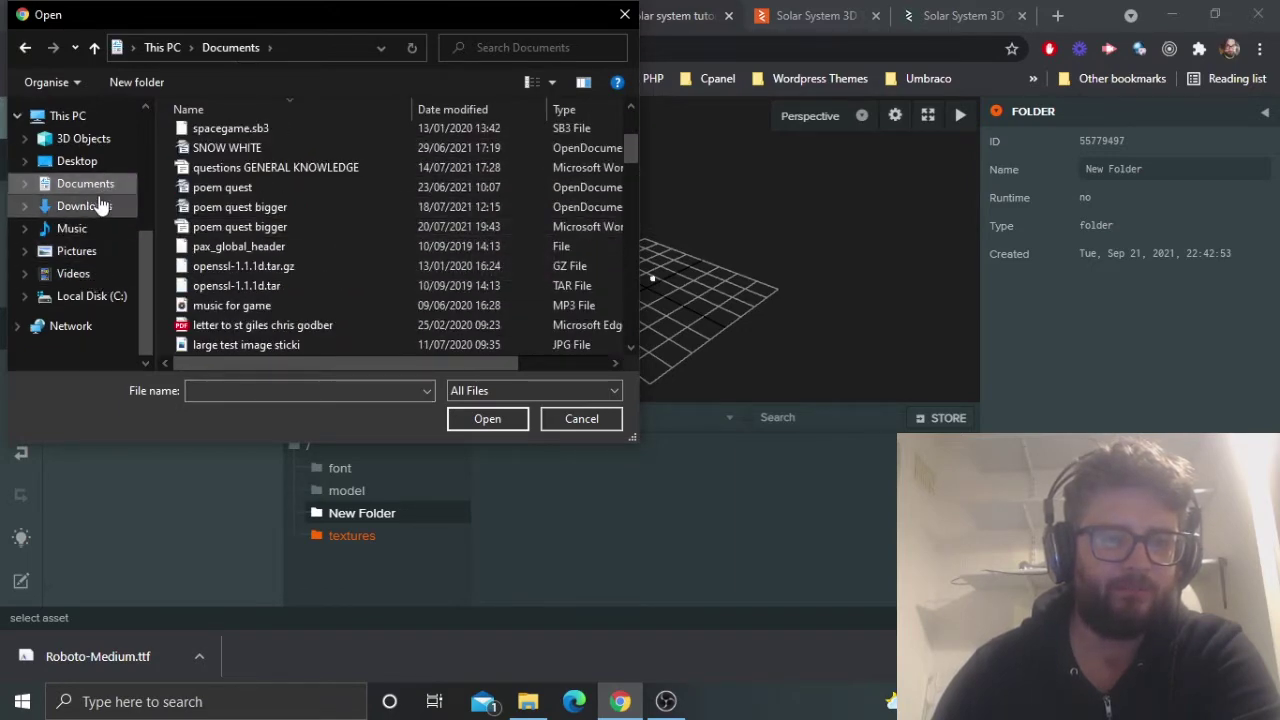
pyautogui.scroll(3, 100, 194)
pyautogui.scroll(-10, 293, 225)
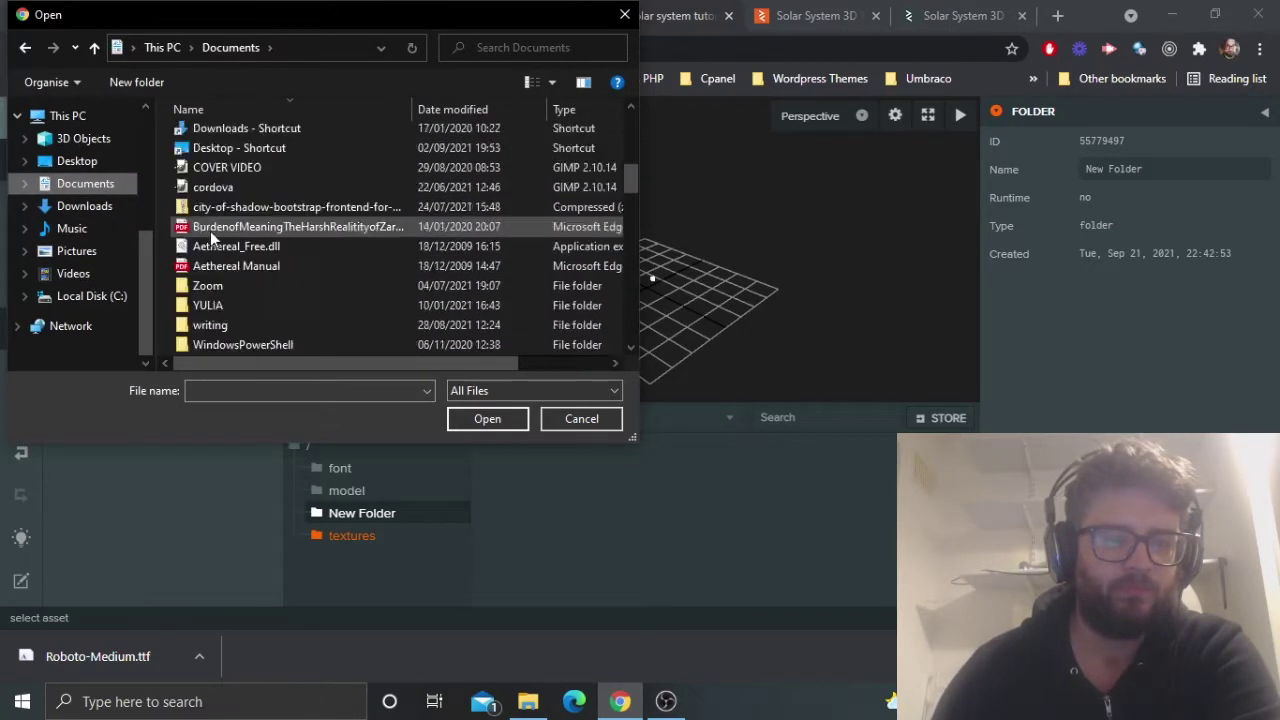
pyautogui.scroll(-1, 264, 188)
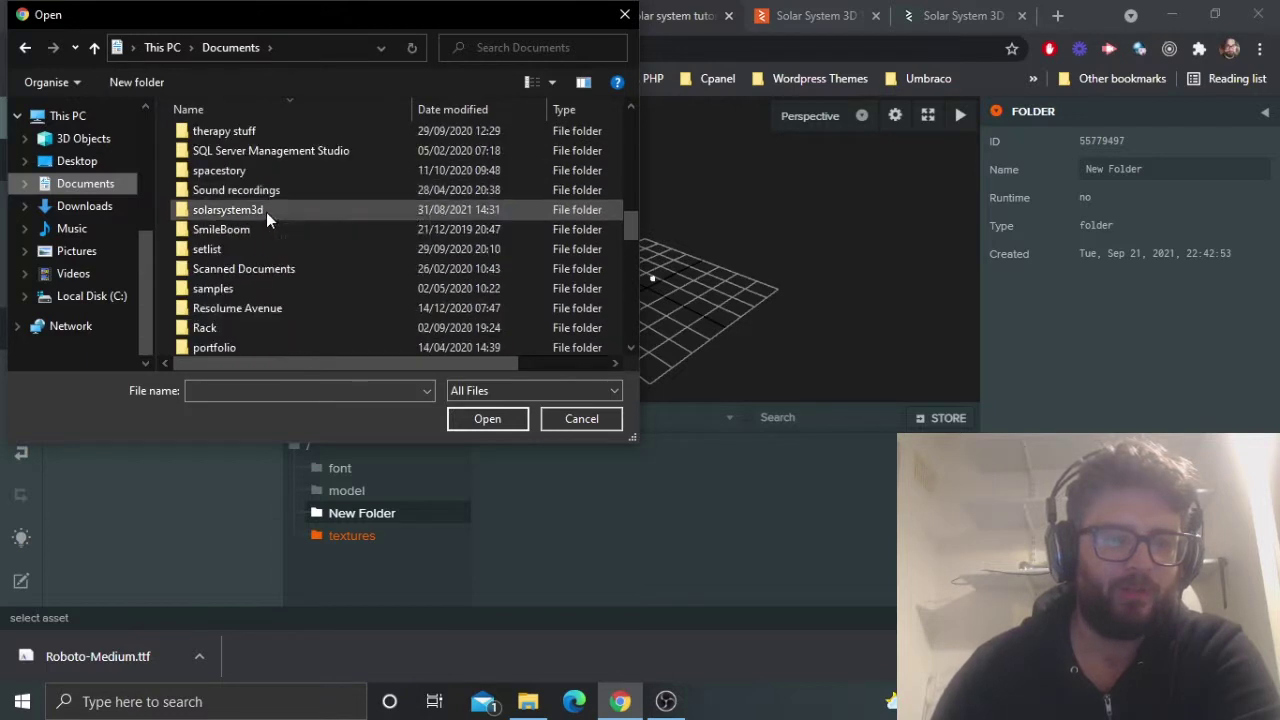
pyautogui.doubleClick(266, 212)
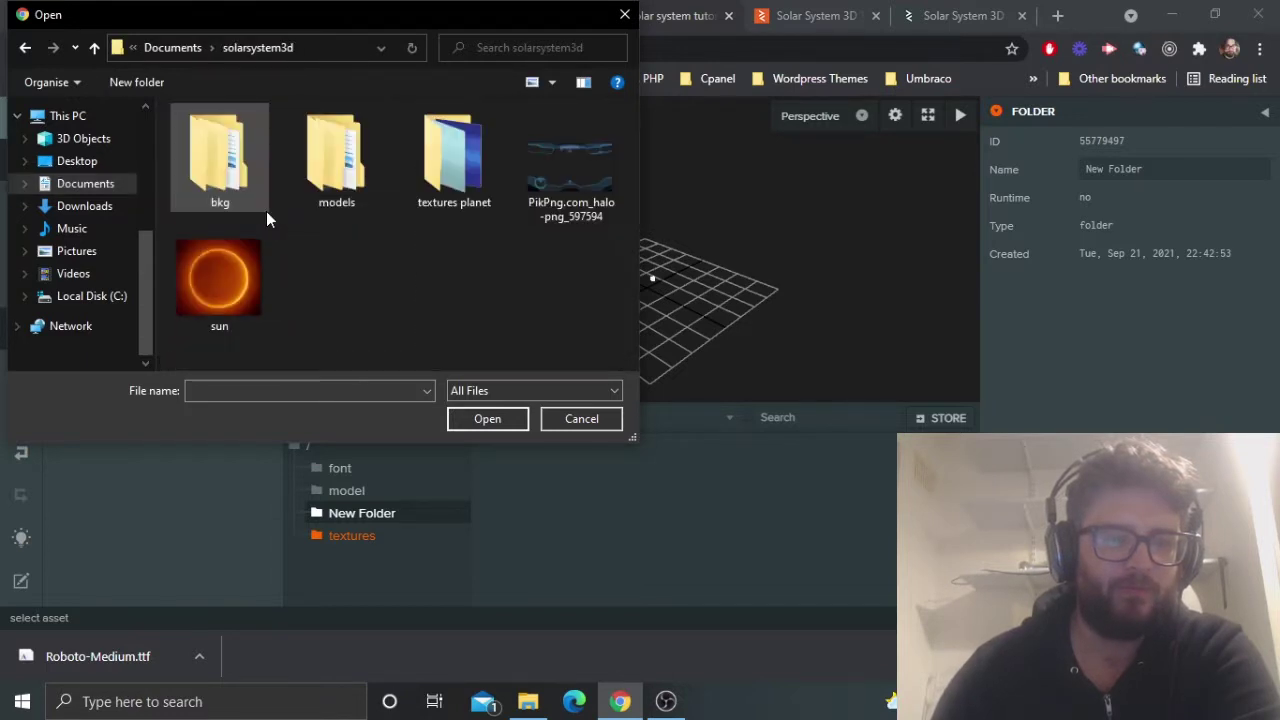
pyautogui.doubleClick(446, 185)
# Upload the nine planet textures, earth through venus, into the textures folder.
pyautogui.click(212, 175)
pyautogui.scroll(-1, 330, 300)
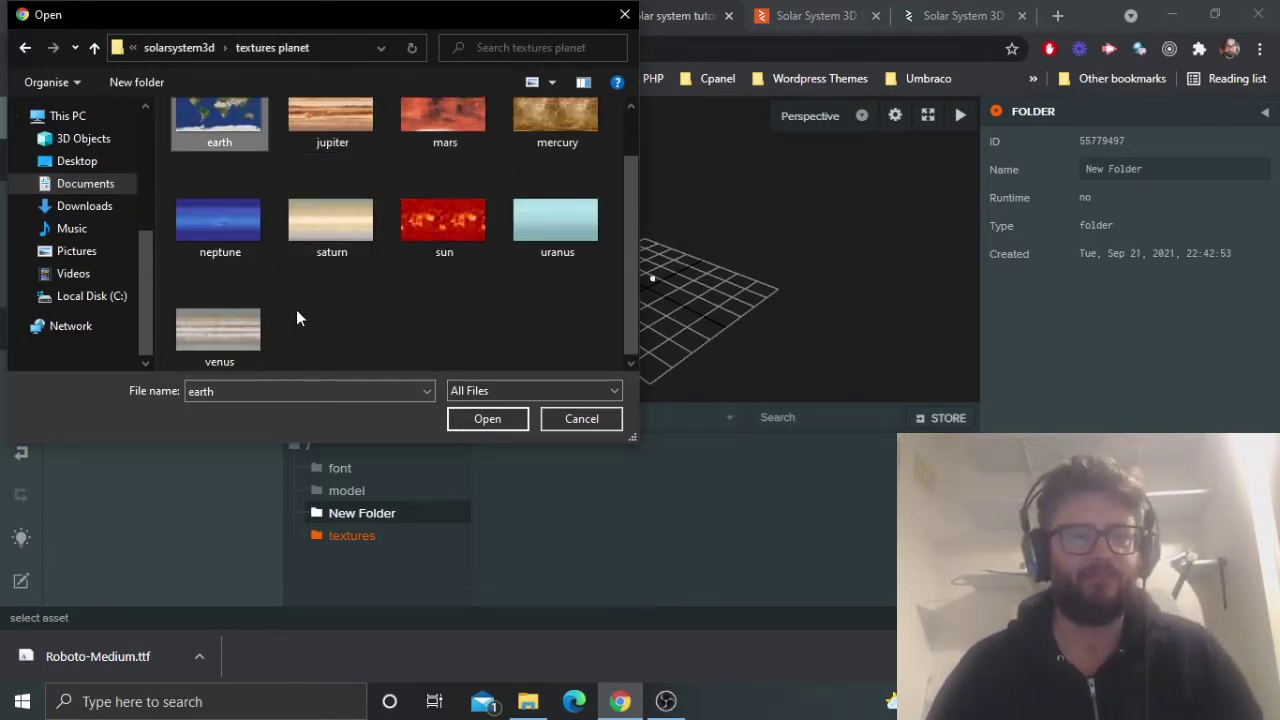
pyautogui.keyDown('shift'); pyautogui.click(212, 318); pyautogui.keyUp('shift')
pyautogui.click(487, 419)
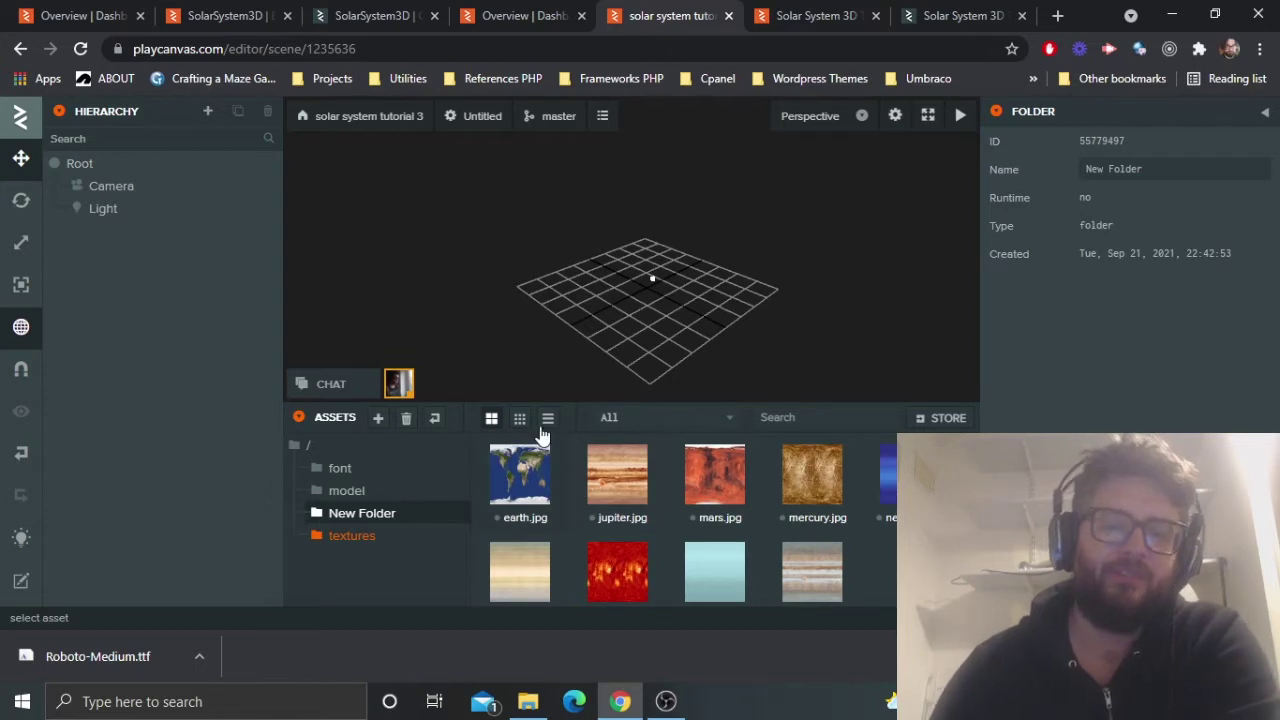
pyautogui.scroll(5, 665, 295)
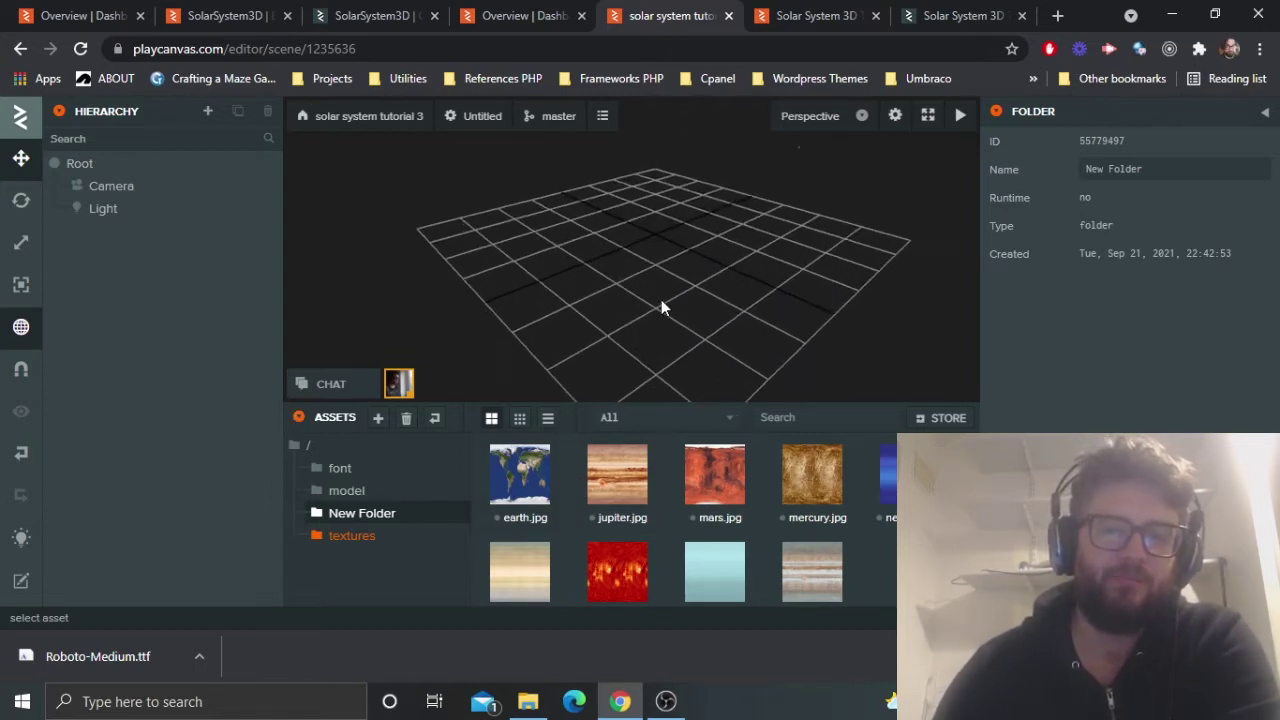
pyautogui.moveTo(665, 298); pyautogui.dragTo(600, 286)
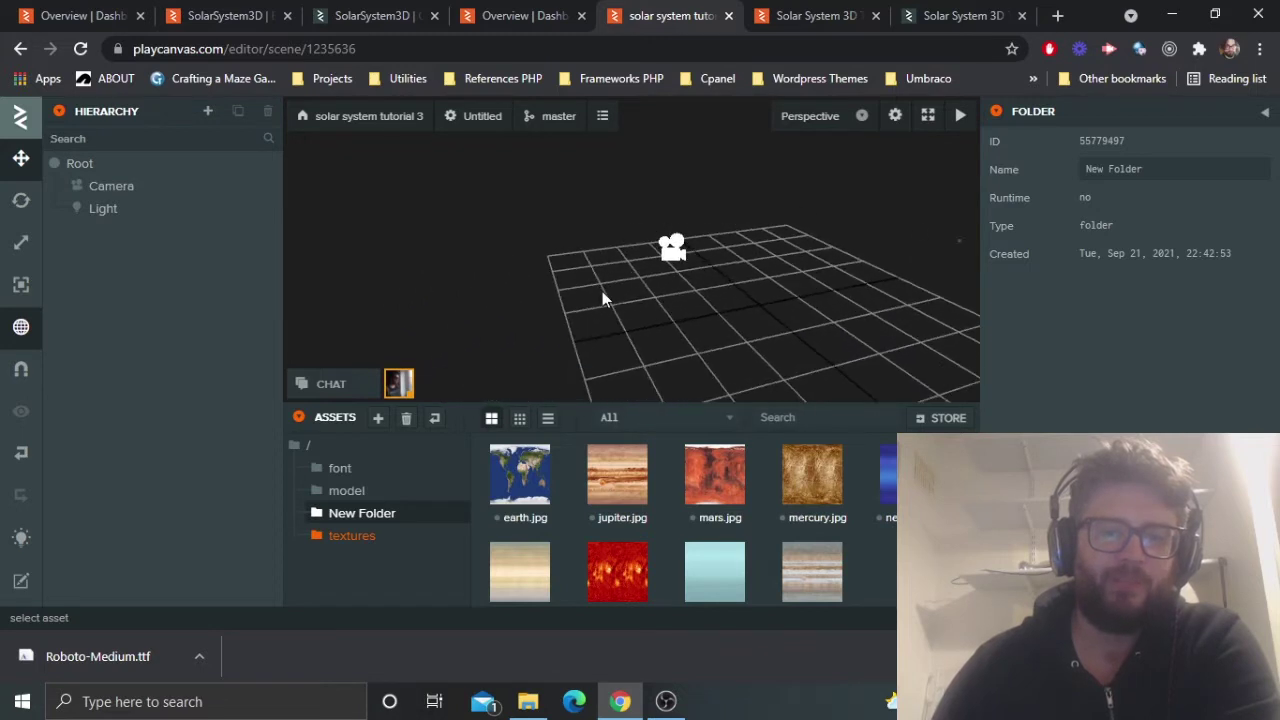
pyautogui.click(82, 164)
# Add an empty entity named Sun under Root and bring up its component list.
pyautogui.rightClick(88, 165)
pyautogui.moveTo(119, 178)
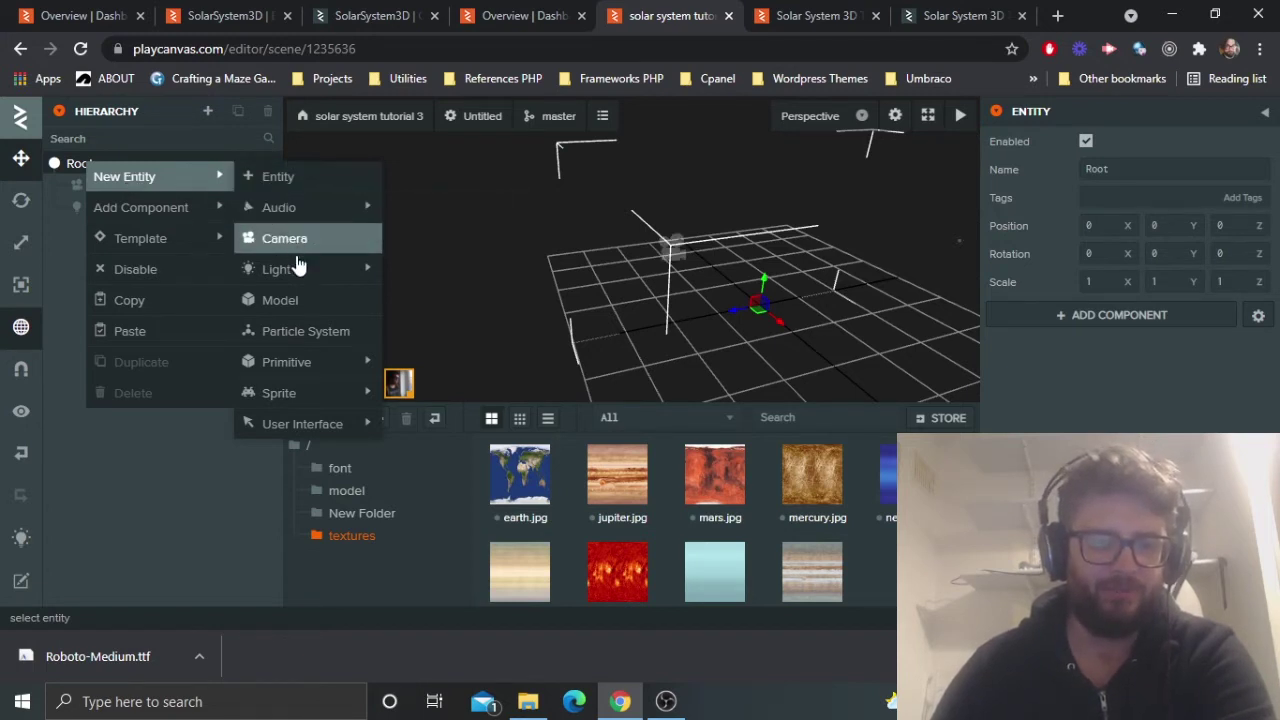
pyautogui.moveTo(293, 378)
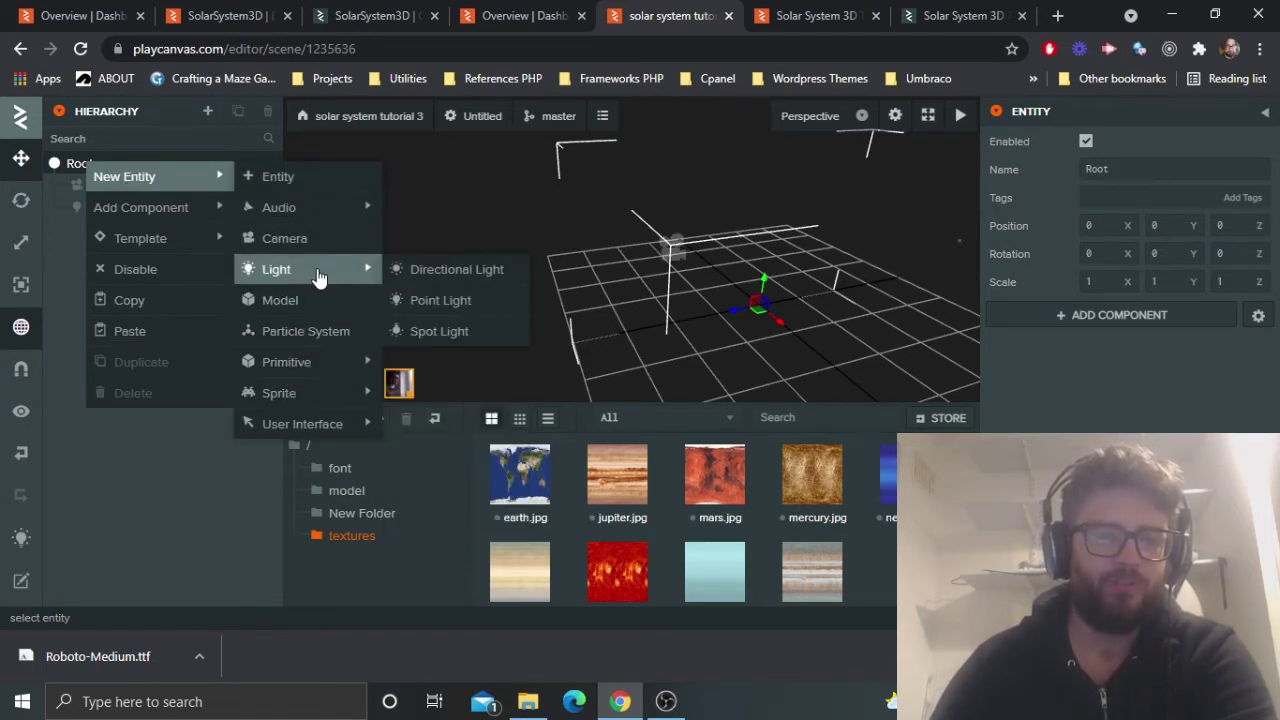
pyautogui.click(311, 182)
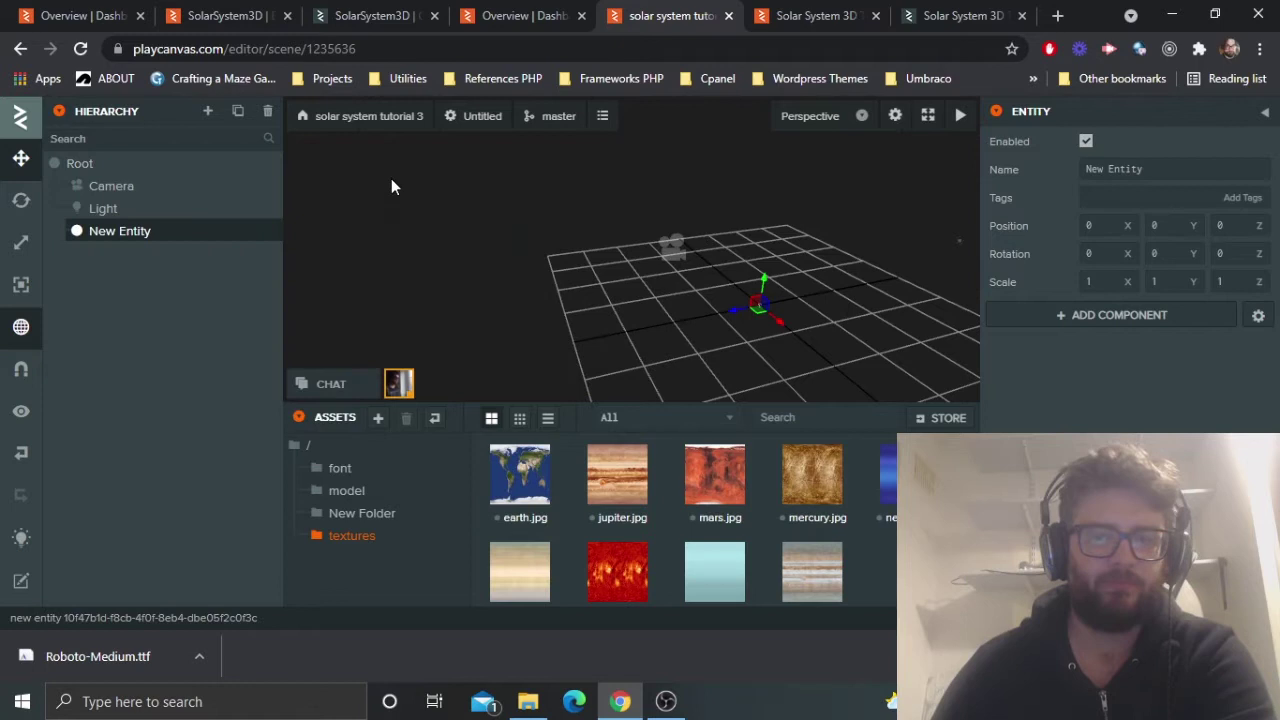
pyautogui.click(1113, 168)
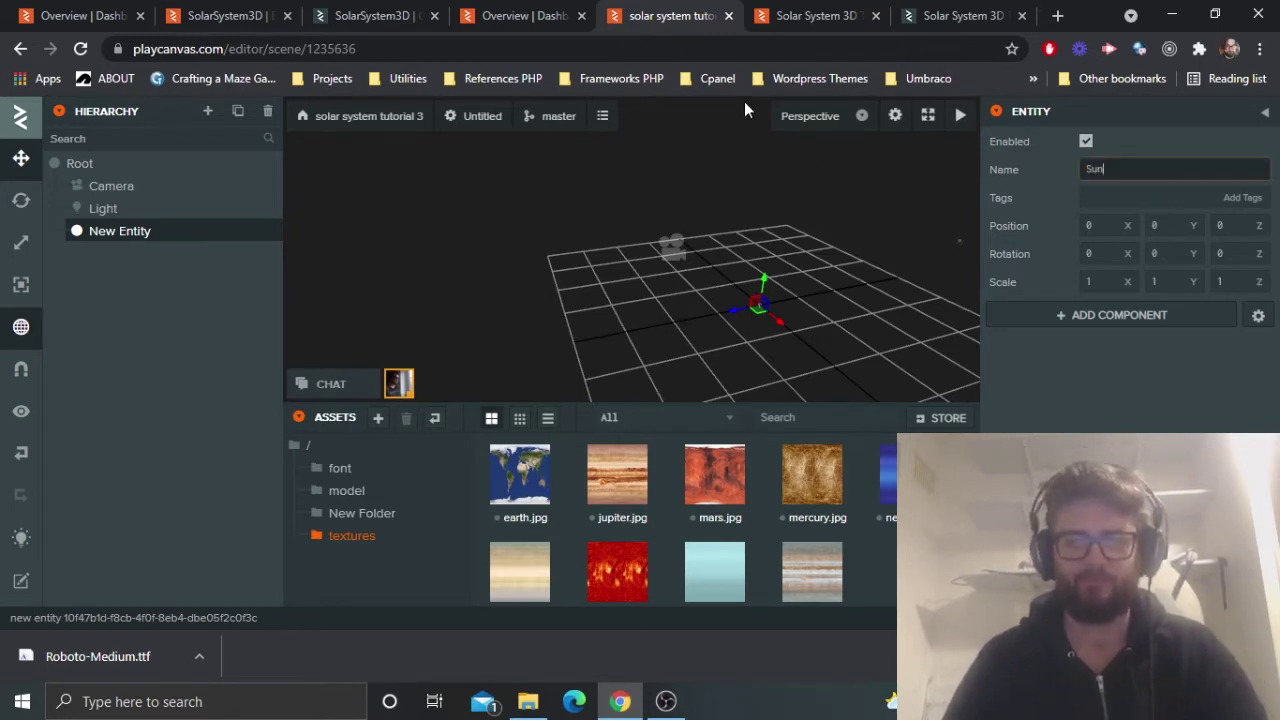
pyautogui.click(1110, 322)
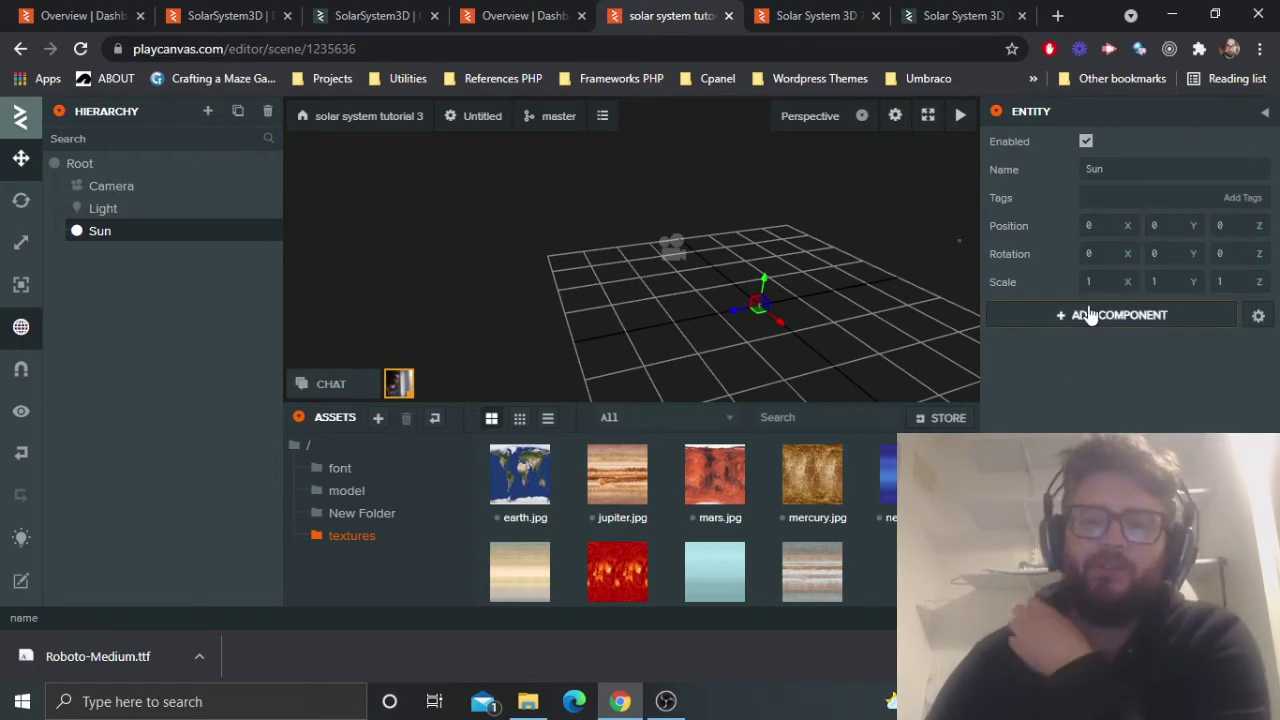
pyautogui.click(1090, 317)
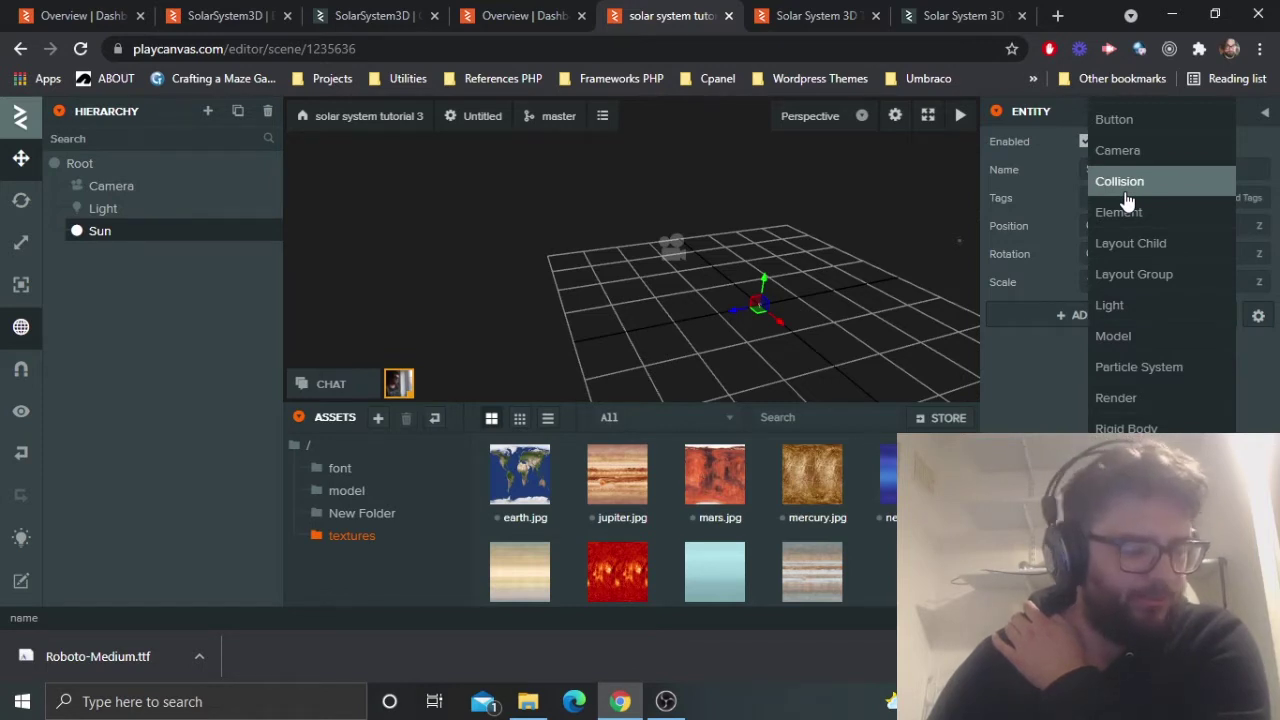
# Give the Sun a Model component of type Sphere.
pyautogui.click(1149, 334)
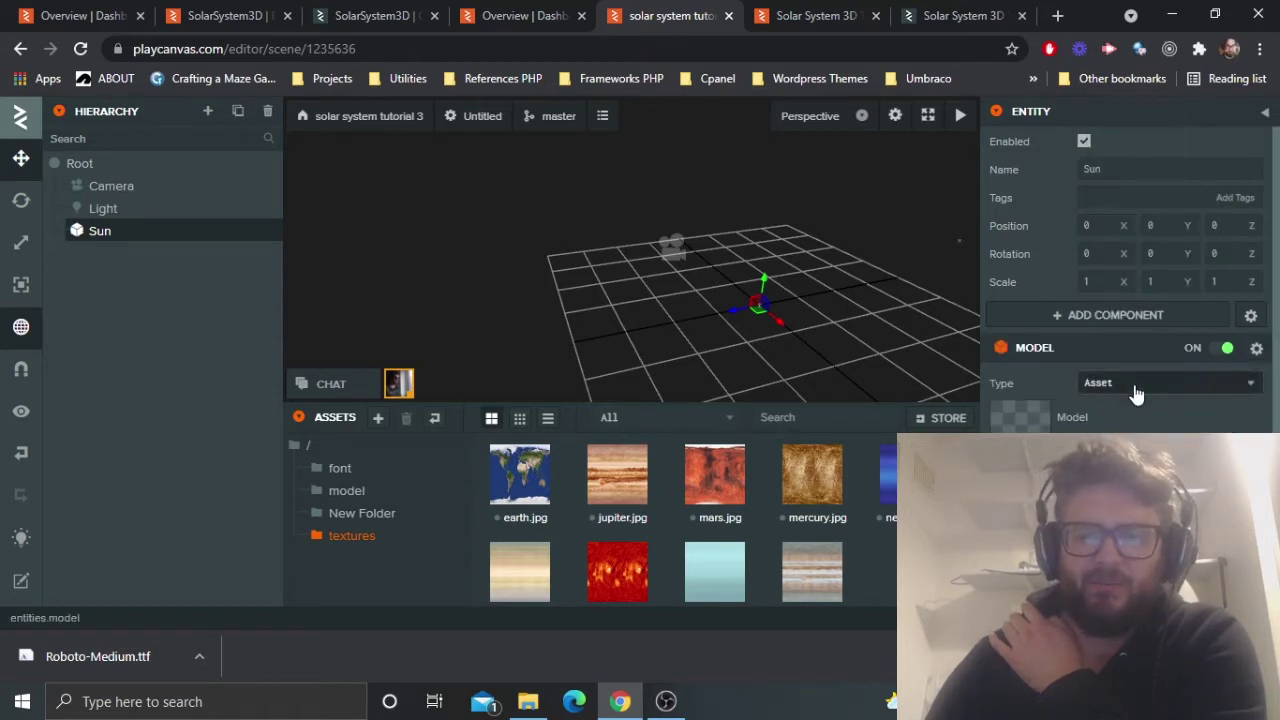
pyautogui.click(1137, 385)
pyautogui.click(1100, 524)
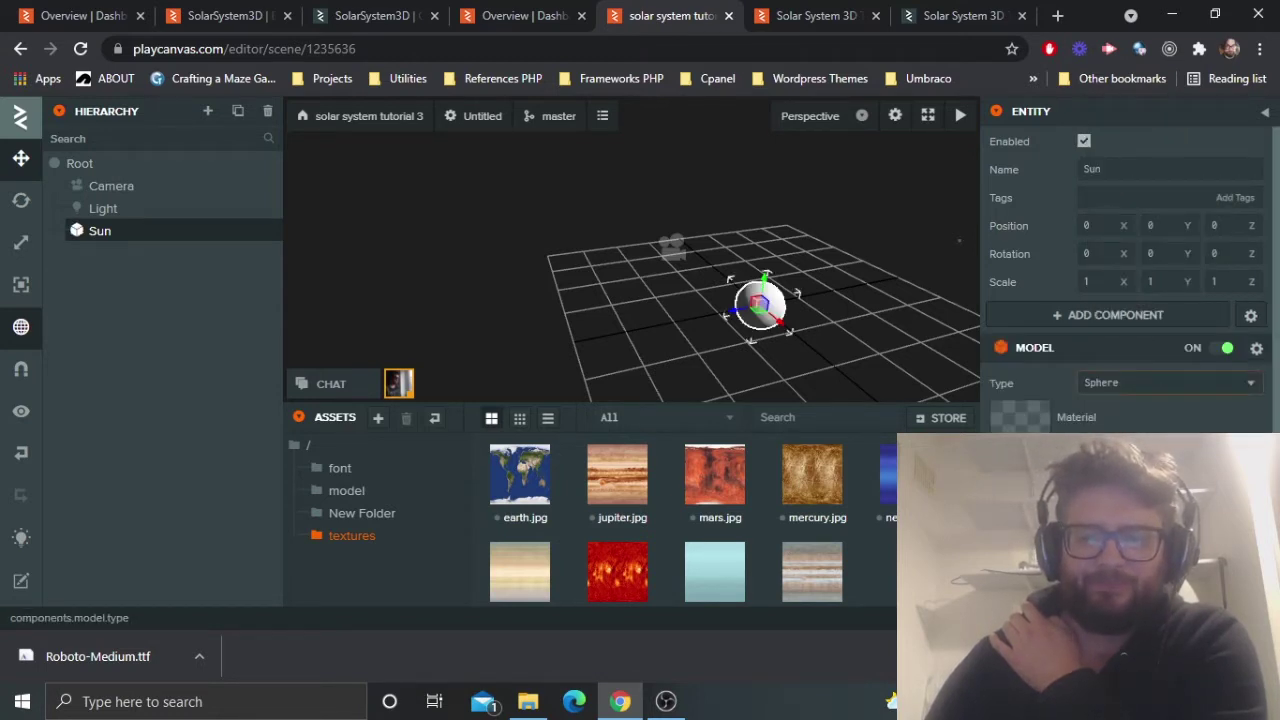
pyautogui.scroll(-1, 1196, 430)
pyautogui.scroll(1, 1178, 343)
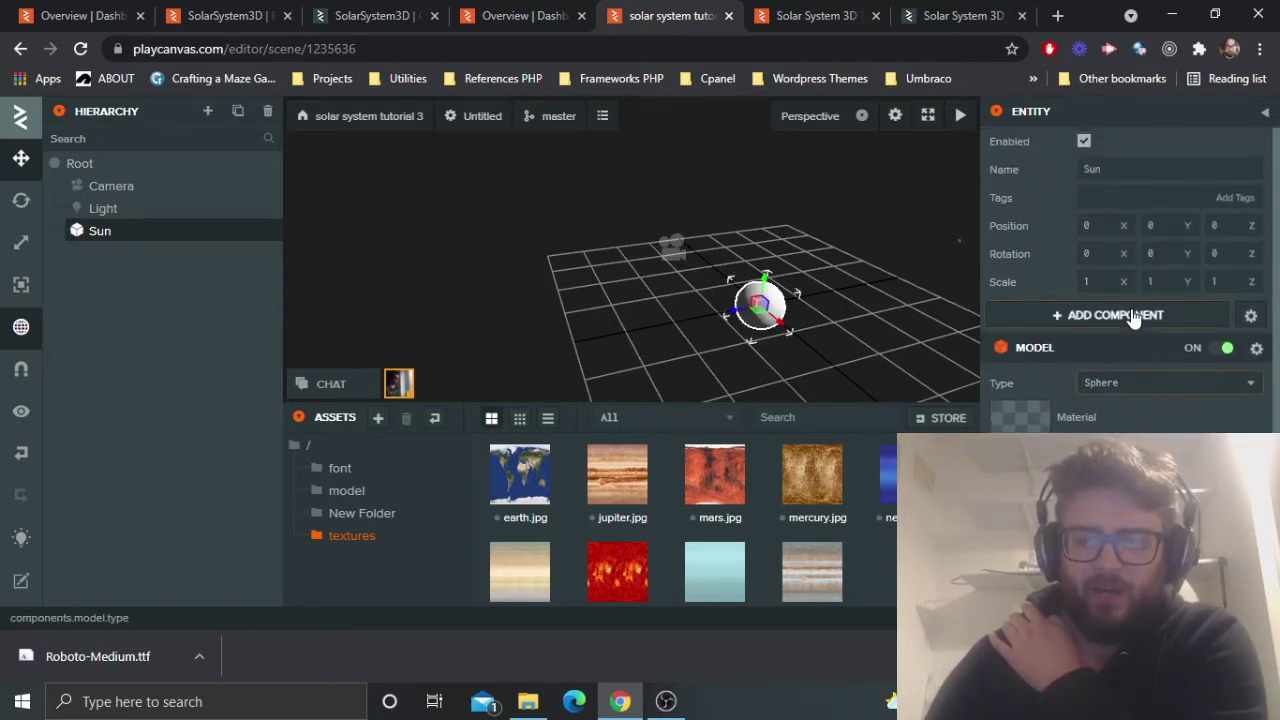
# Add Rigid Body and Collision components to the Sun and import Ammo.
pyautogui.click(1145, 314)
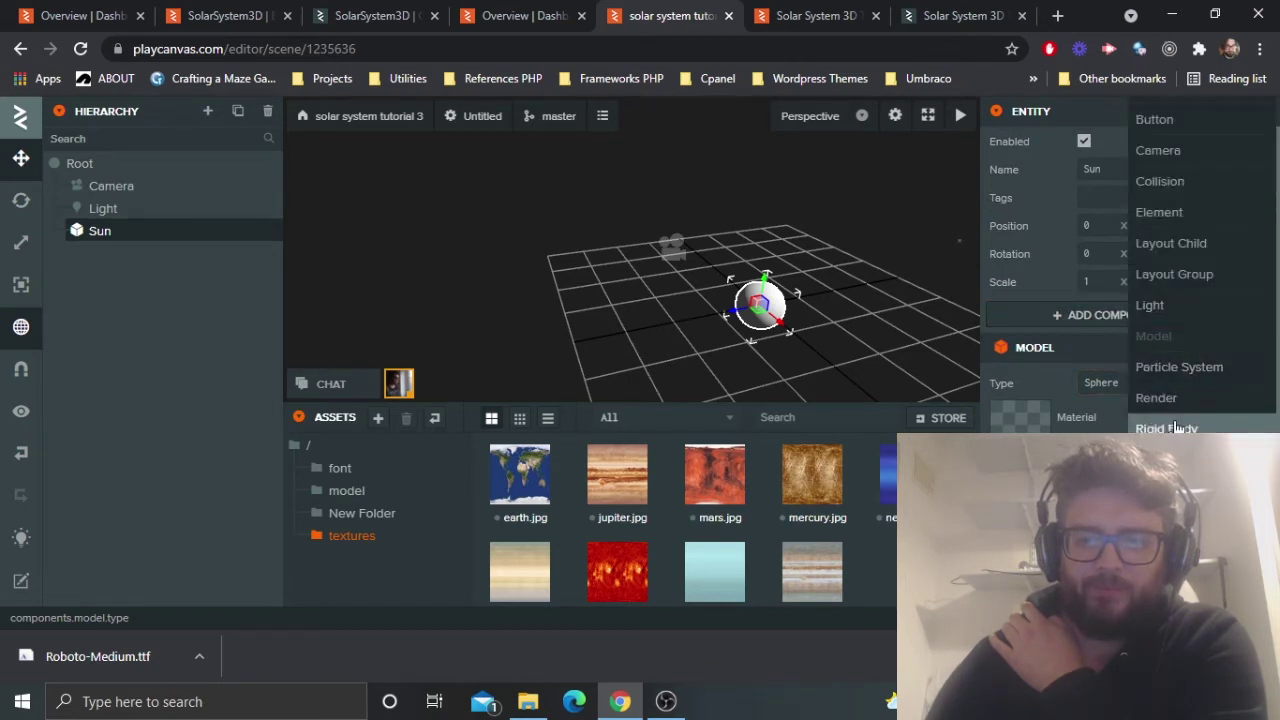
pyautogui.click(1166, 427)
pyautogui.click(1110, 315)
pyautogui.click(1150, 183)
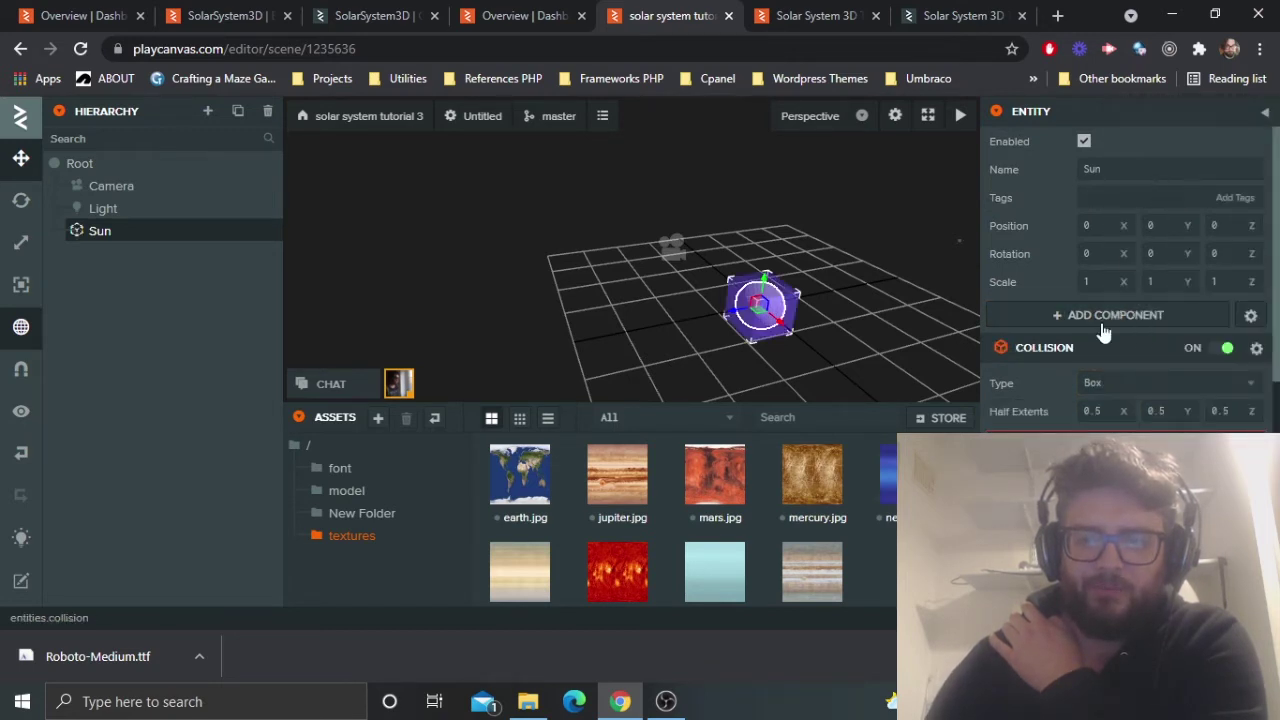
pyautogui.scroll(-1, 1137, 400)
pyautogui.click(1145, 268)
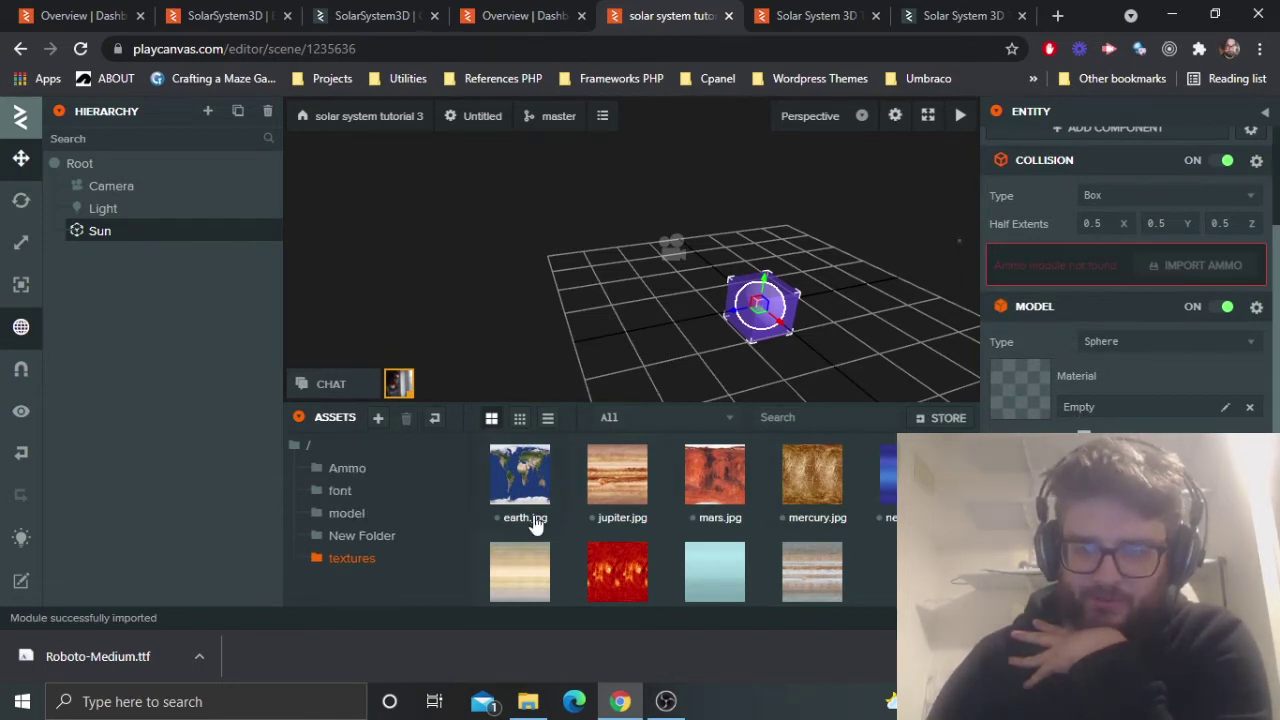
pyautogui.scroll(-1, 825, 553)
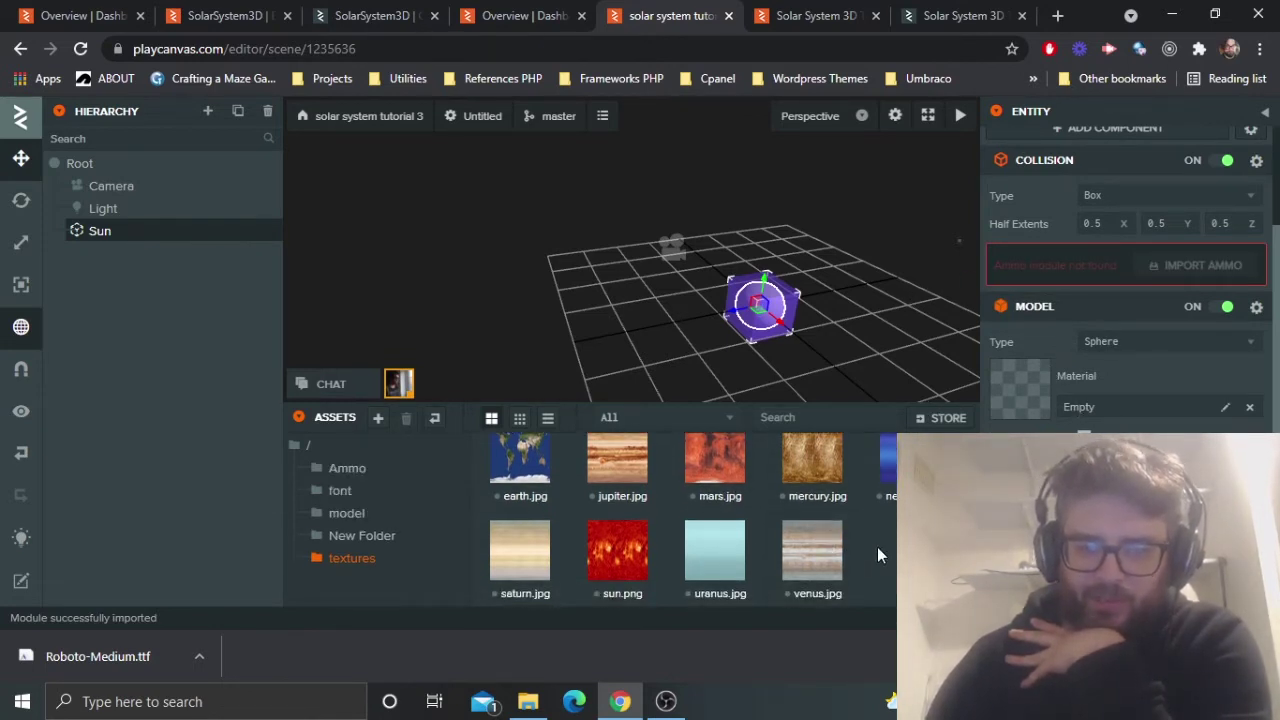
# Create a new material named sunmat in the textures folder.
pyautogui.click(618, 545)
pyautogui.rightClick(618, 545)
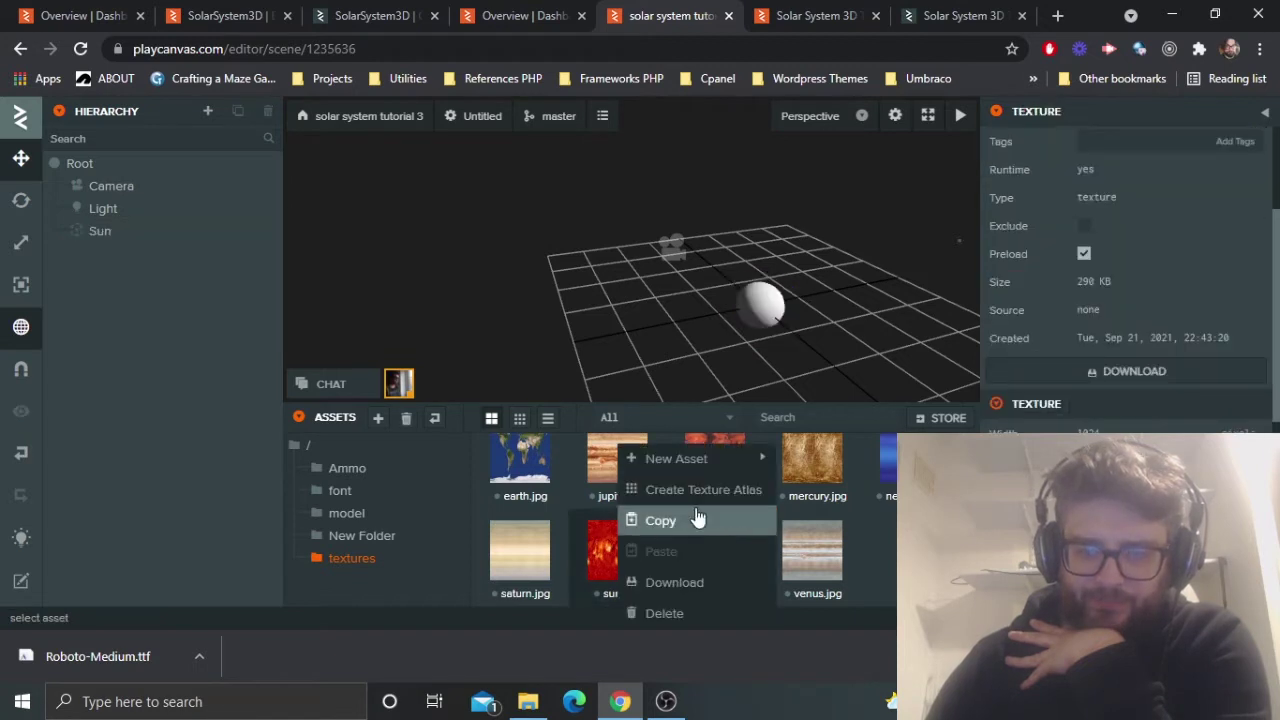
pyautogui.moveTo(700, 458)
pyautogui.click(830, 491)
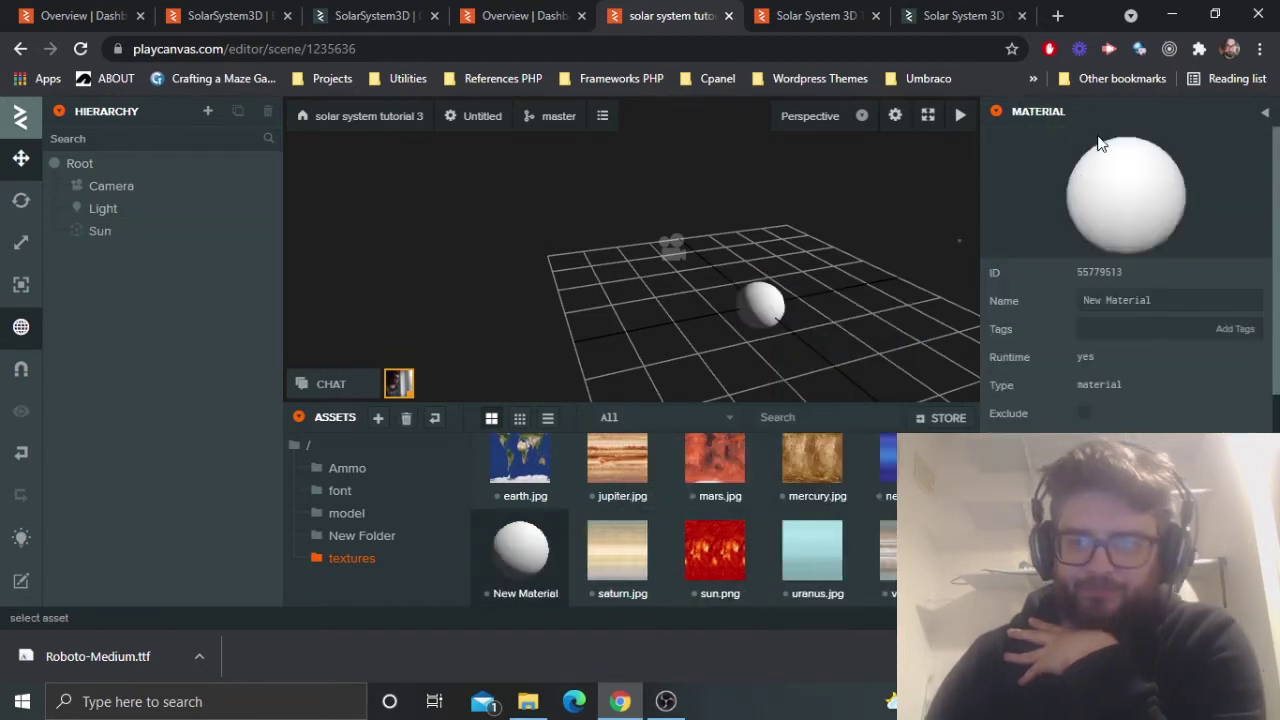
pyautogui.write('sunmat')
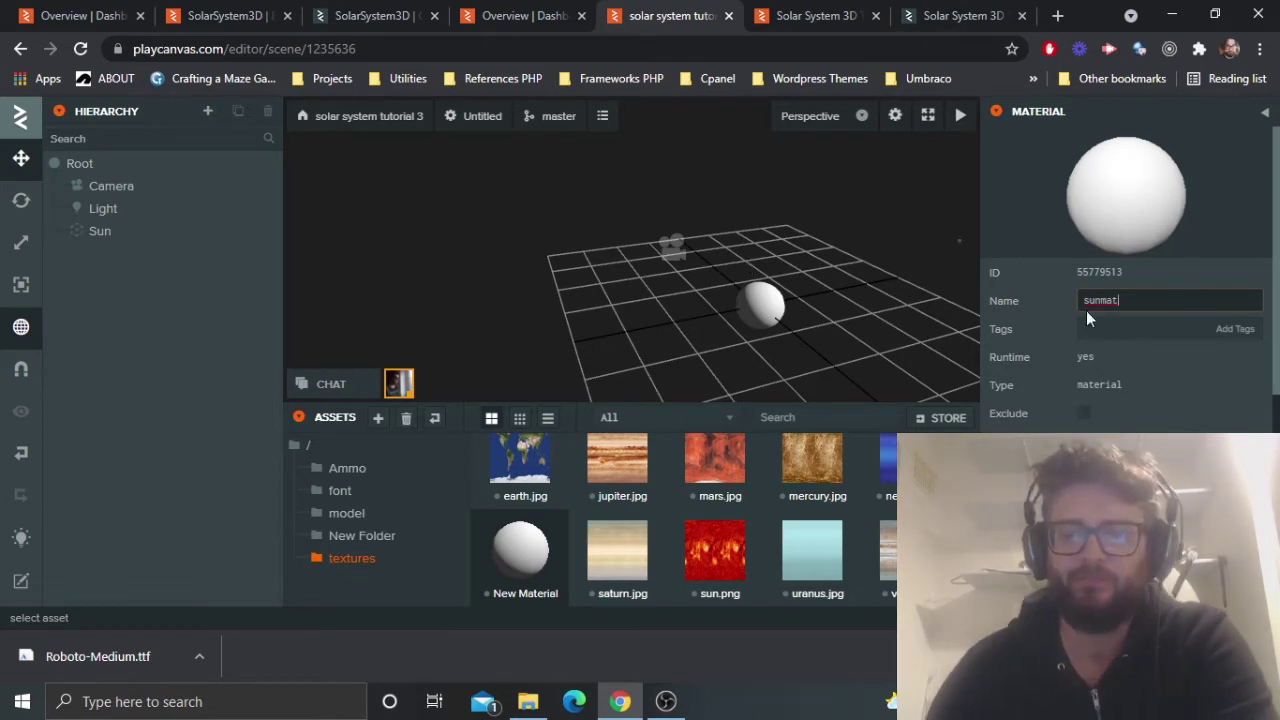
pyautogui.scroll(-3, 1142, 335)
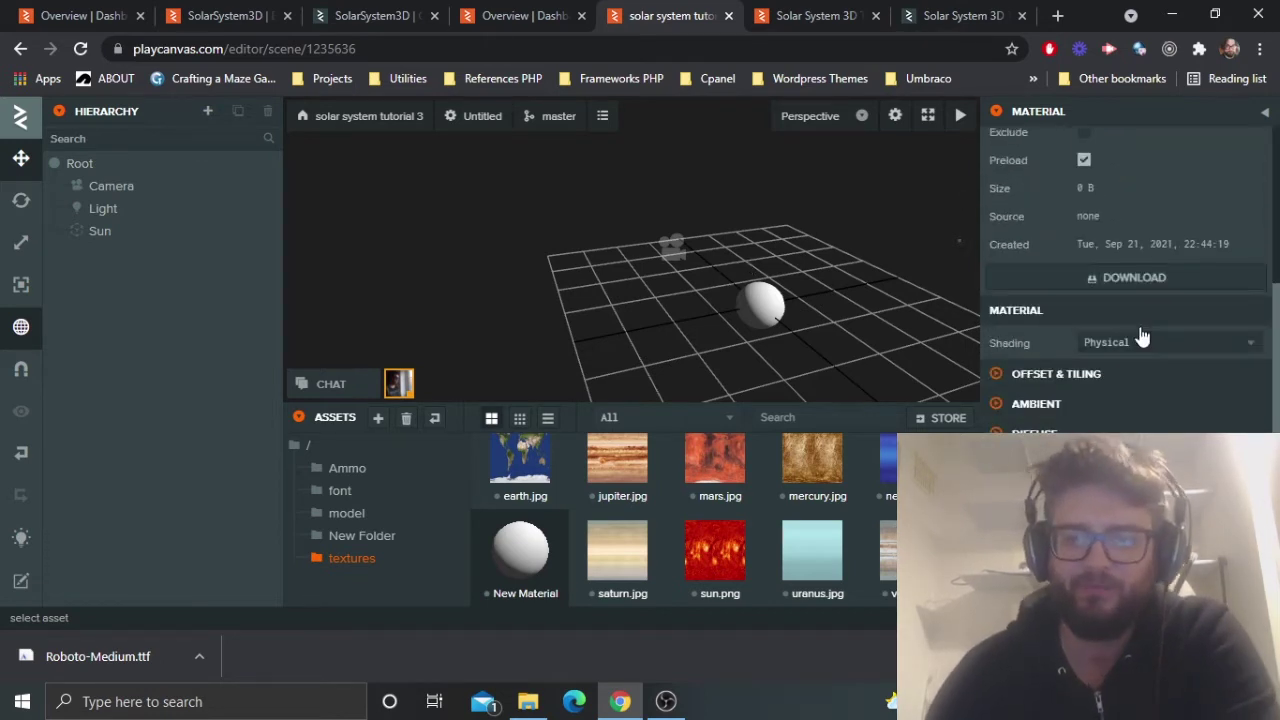
pyautogui.scroll(3, 1072, 342)
pyautogui.scroll(-5, 1106, 300)
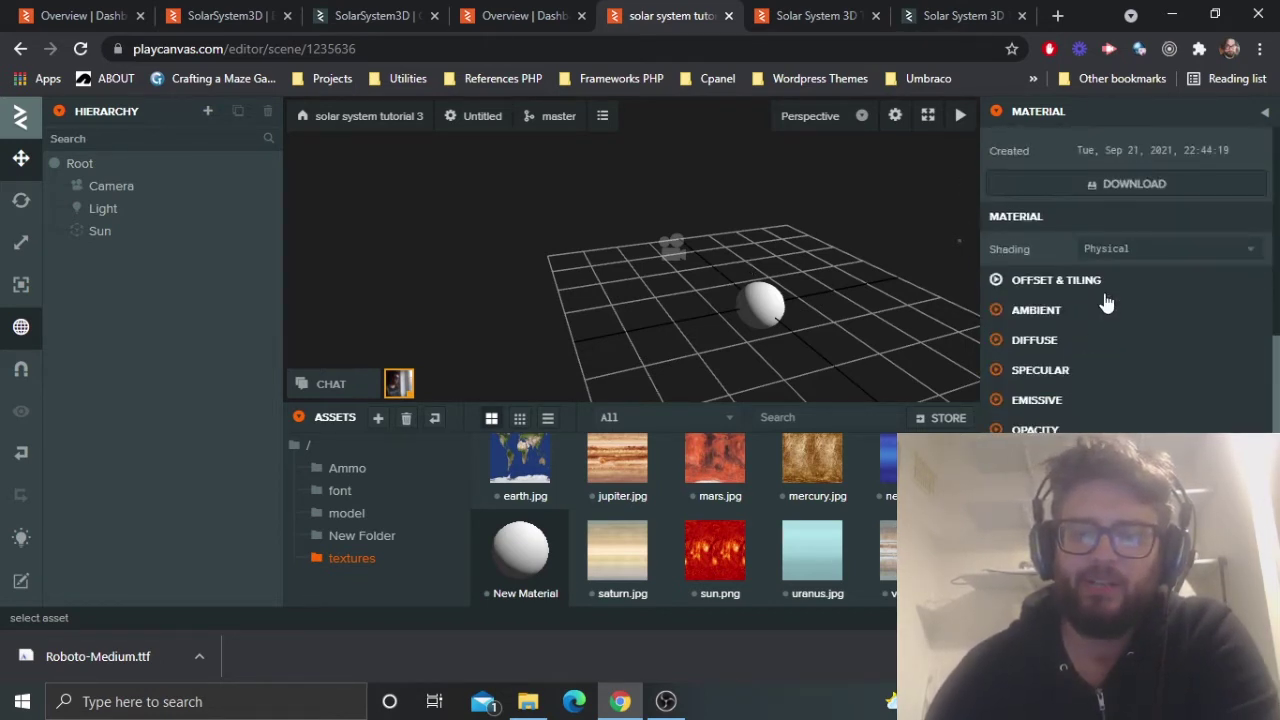
# Set sun.png as the sunmat material's diffuse texture.
pyautogui.click(1050, 341)
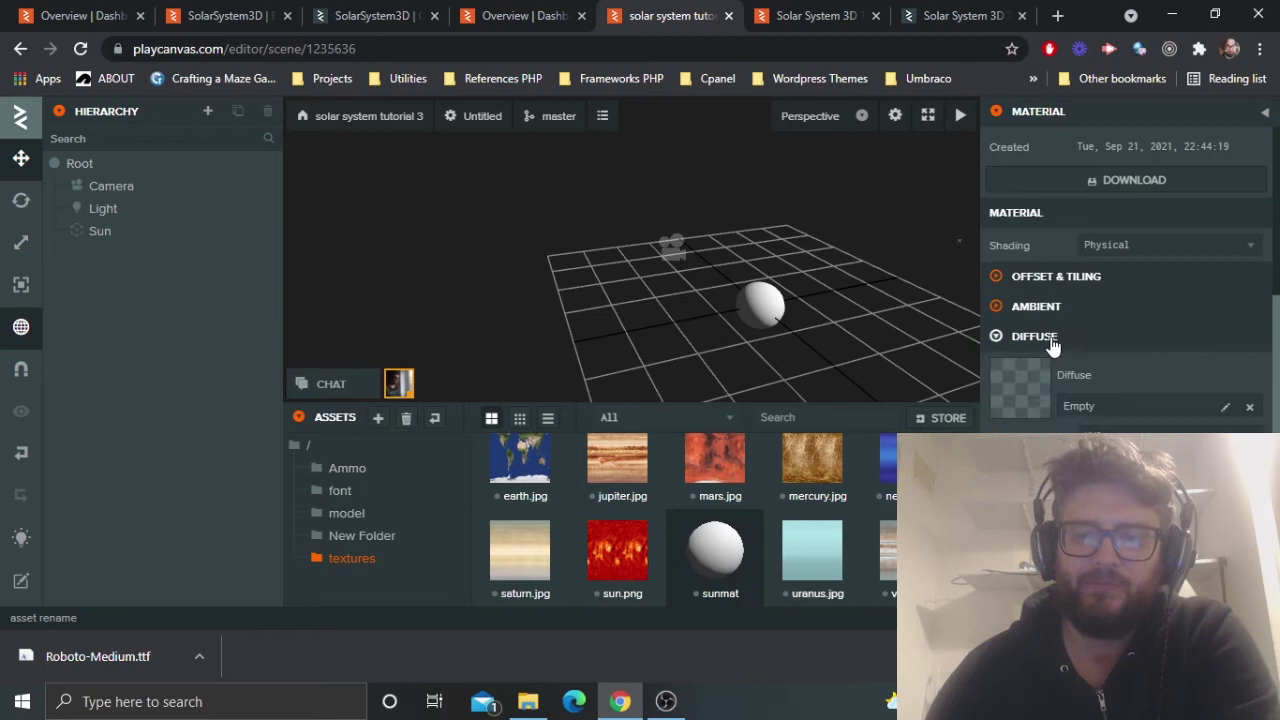
pyautogui.click(1224, 410)
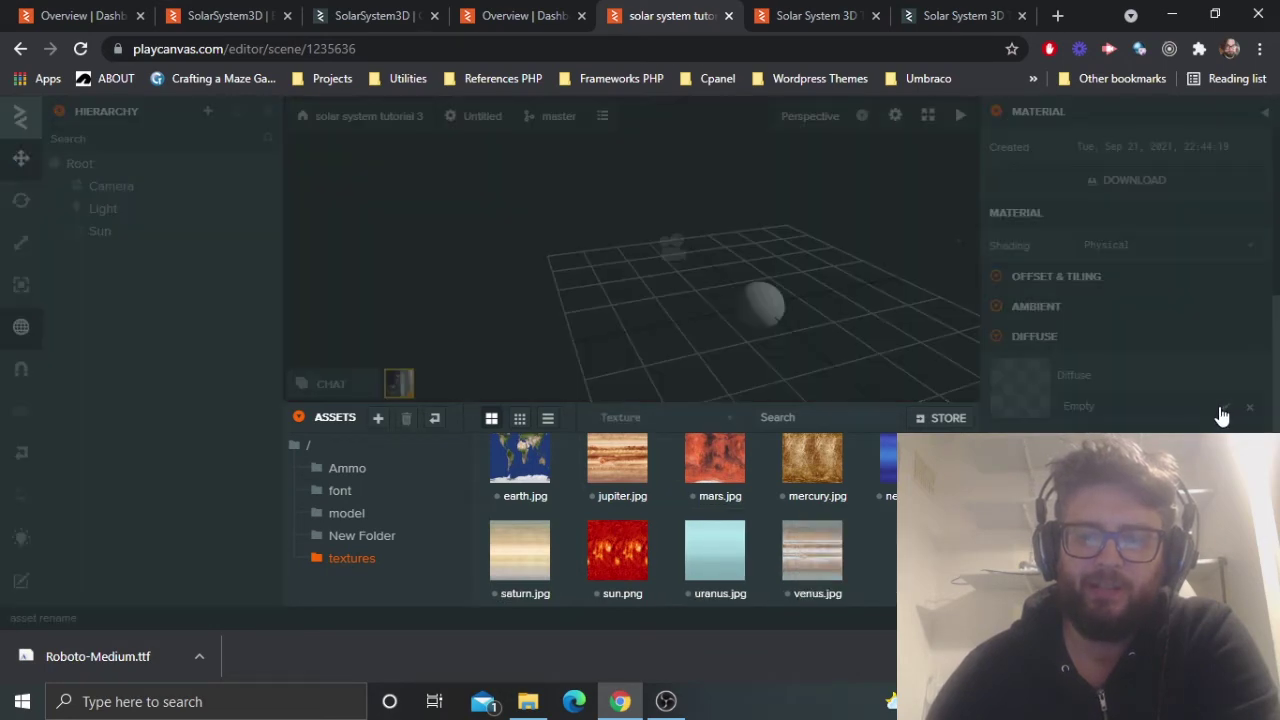
pyautogui.click(620, 566)
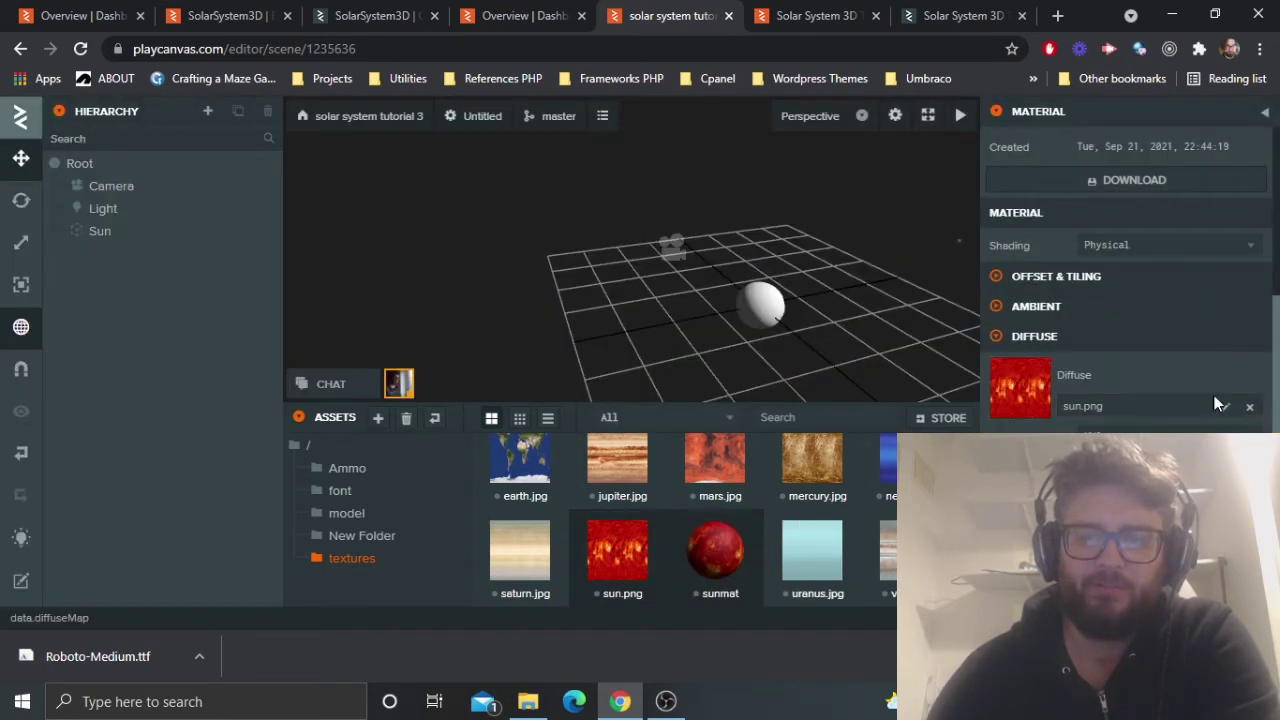
pyautogui.scroll(-2, 1151, 400)
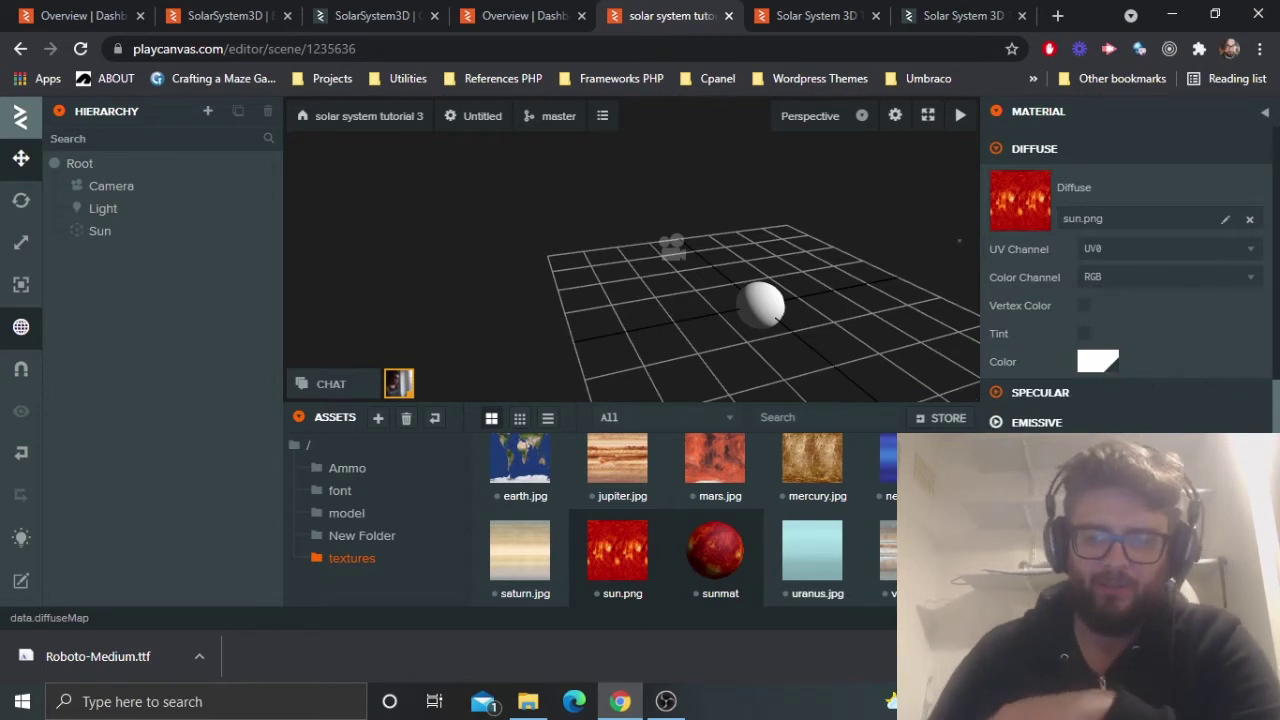
pyautogui.scroll(5, 1090, 405)
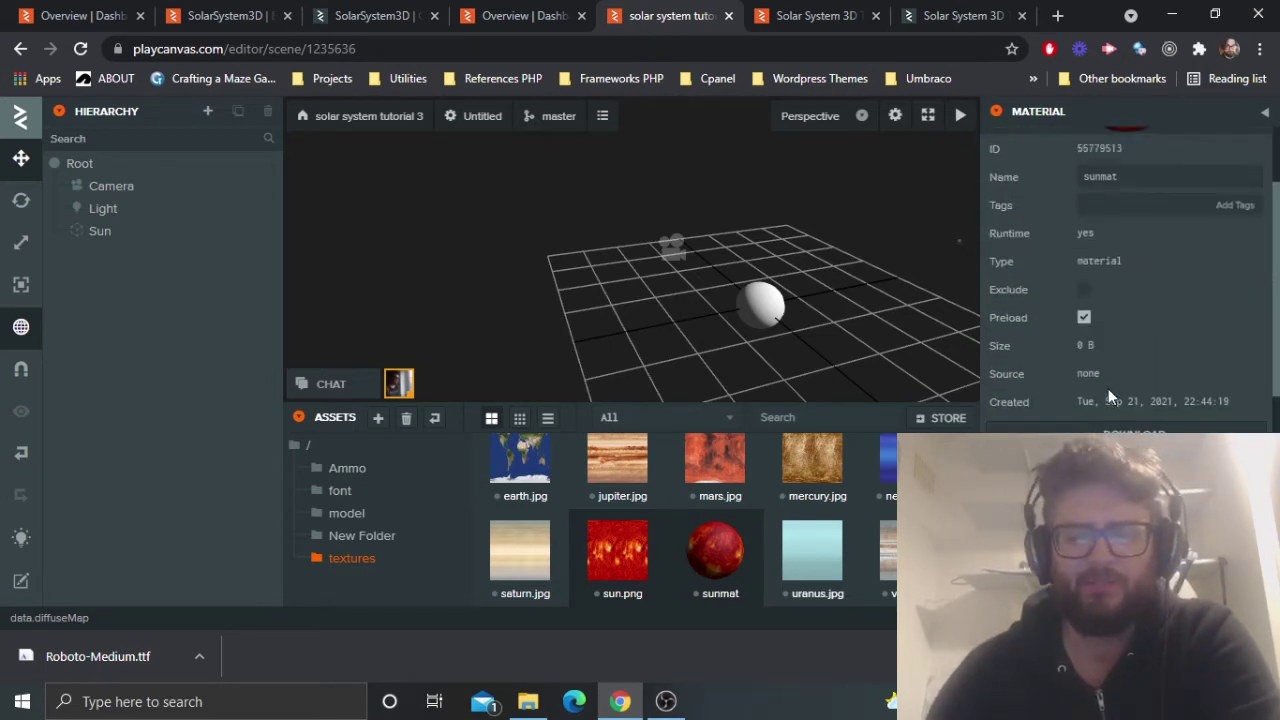
pyautogui.click(762, 303)
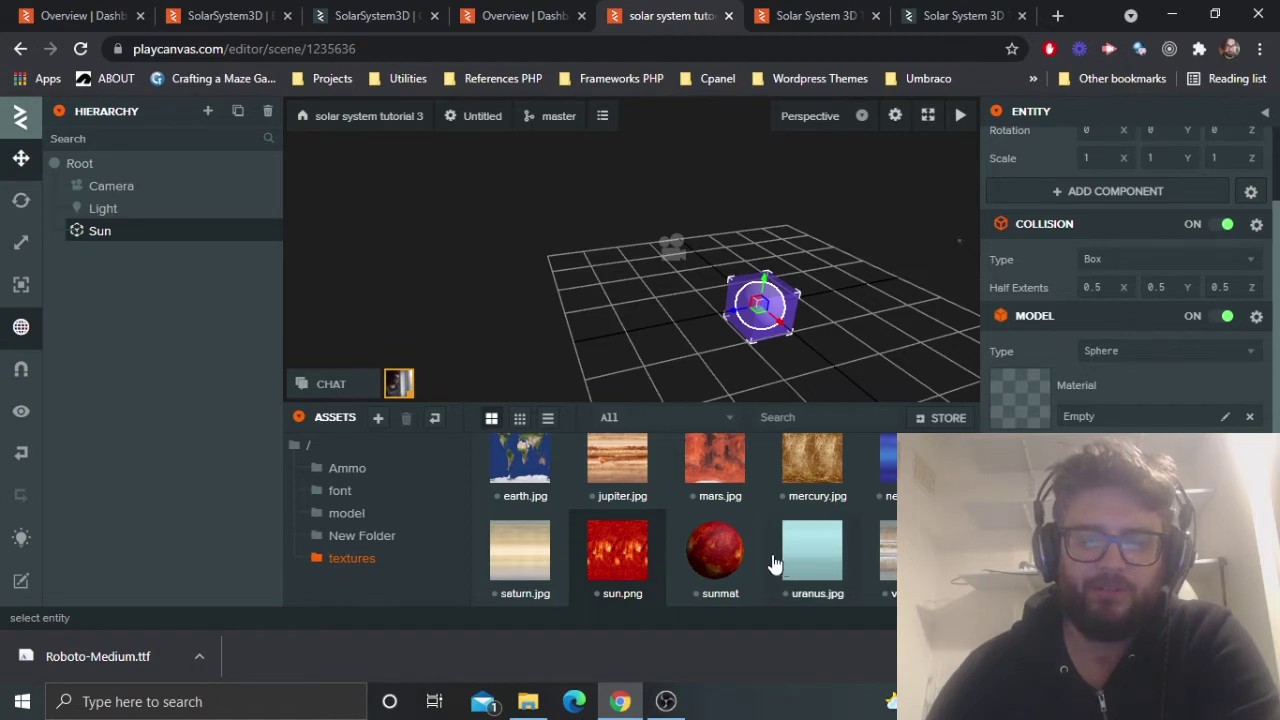
# Assign sunmat as the Sun model's material and frame the Sun in the viewport.
pyautogui.click(1222, 418)
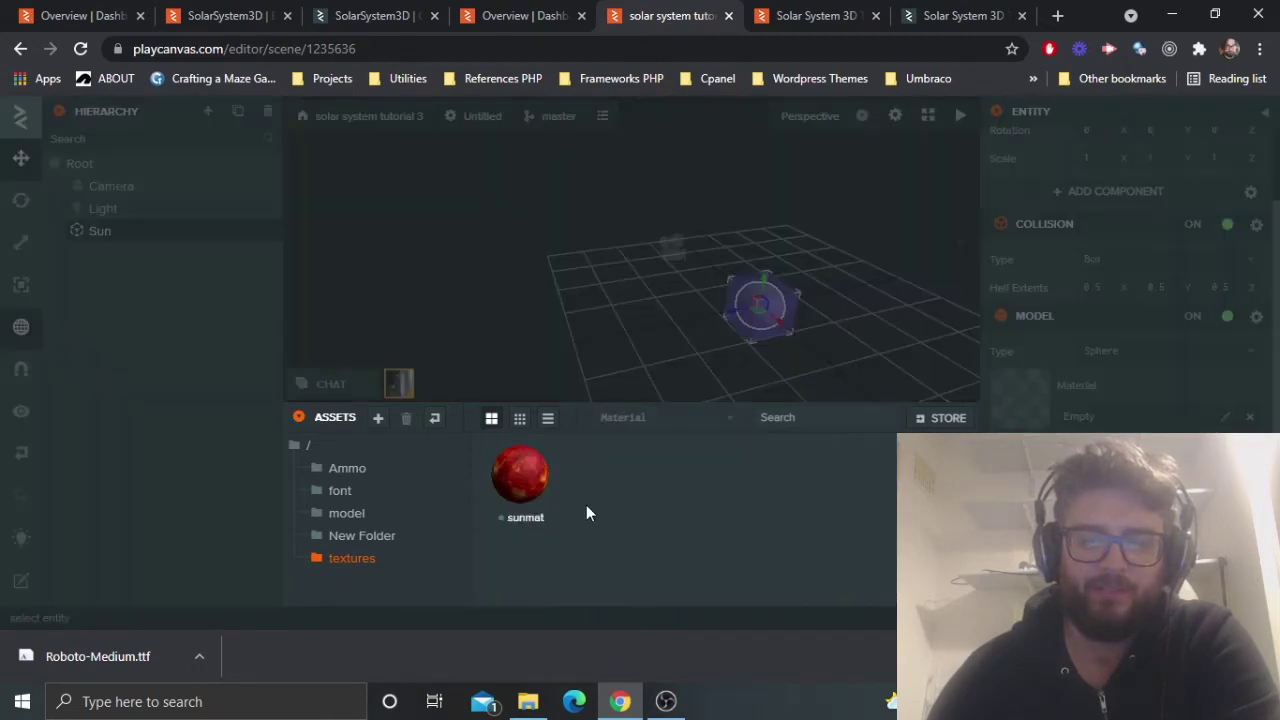
pyautogui.click(534, 493)
pyautogui.scroll(5, 760, 300)
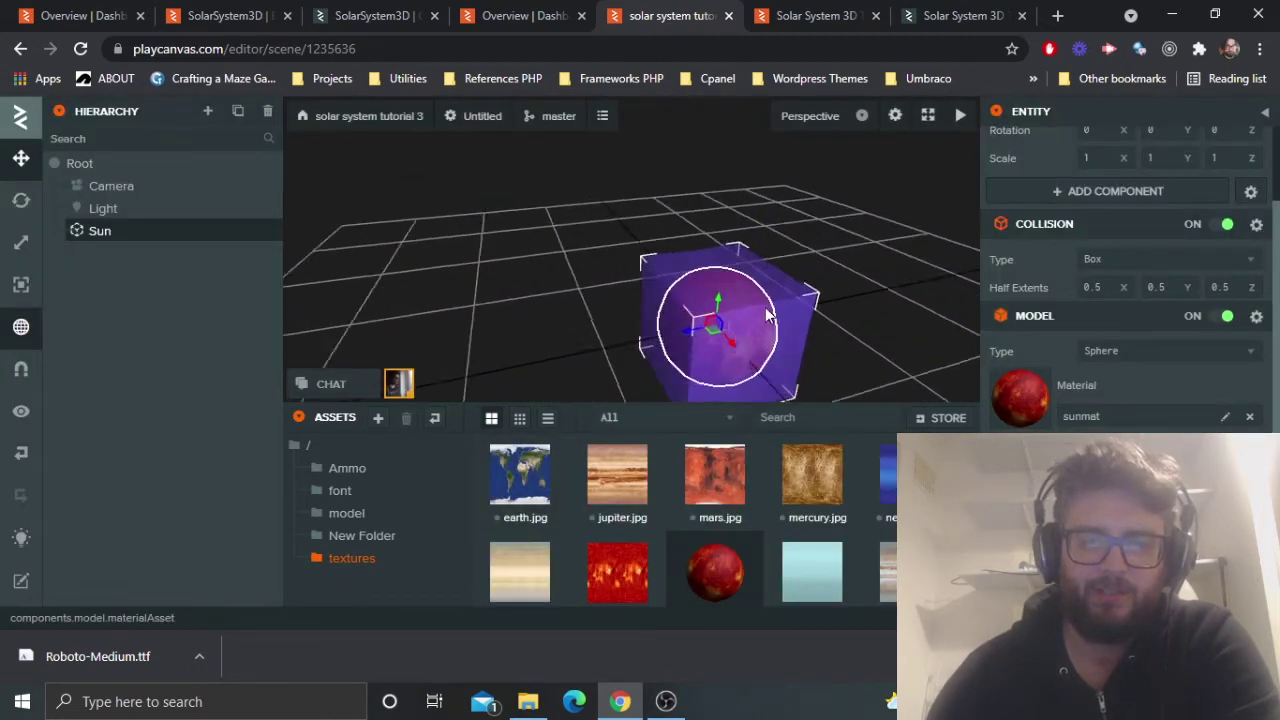
pyautogui.scroll(6, 755, 315)
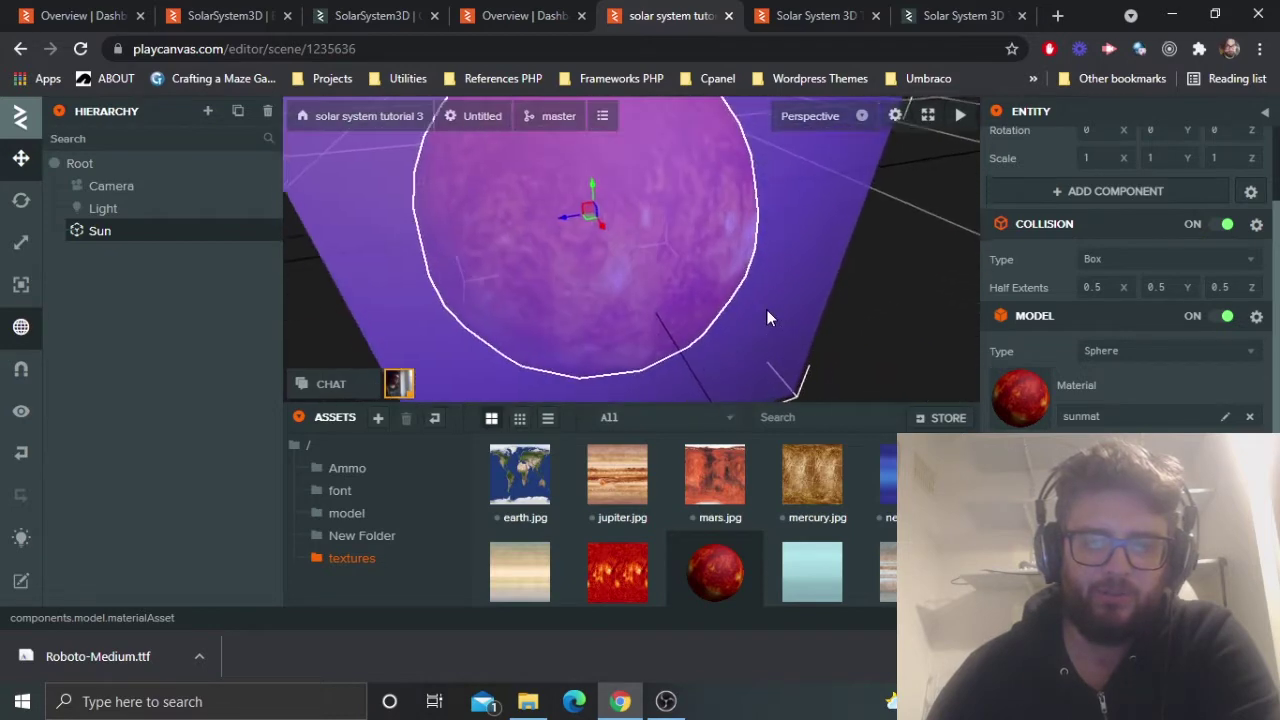
pyautogui.press('f')
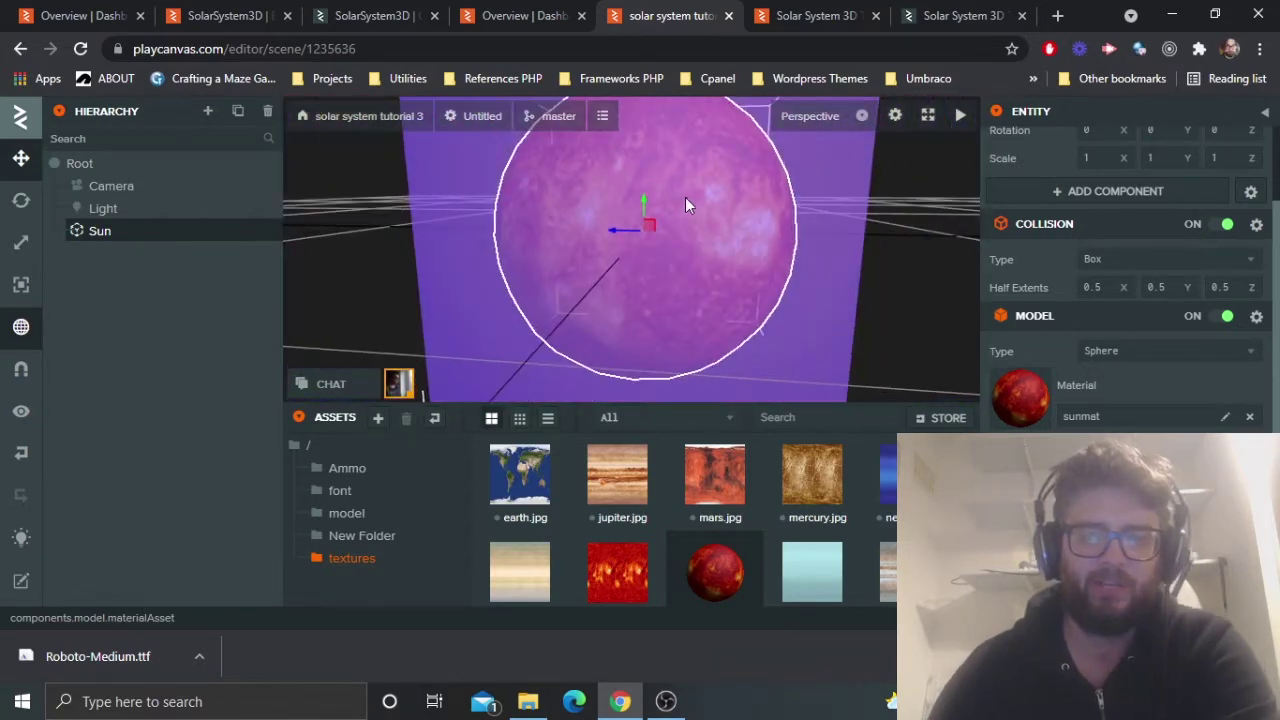
pyautogui.scroll(3, 690, 200)
pyautogui.scroll(-3, 700, 205)
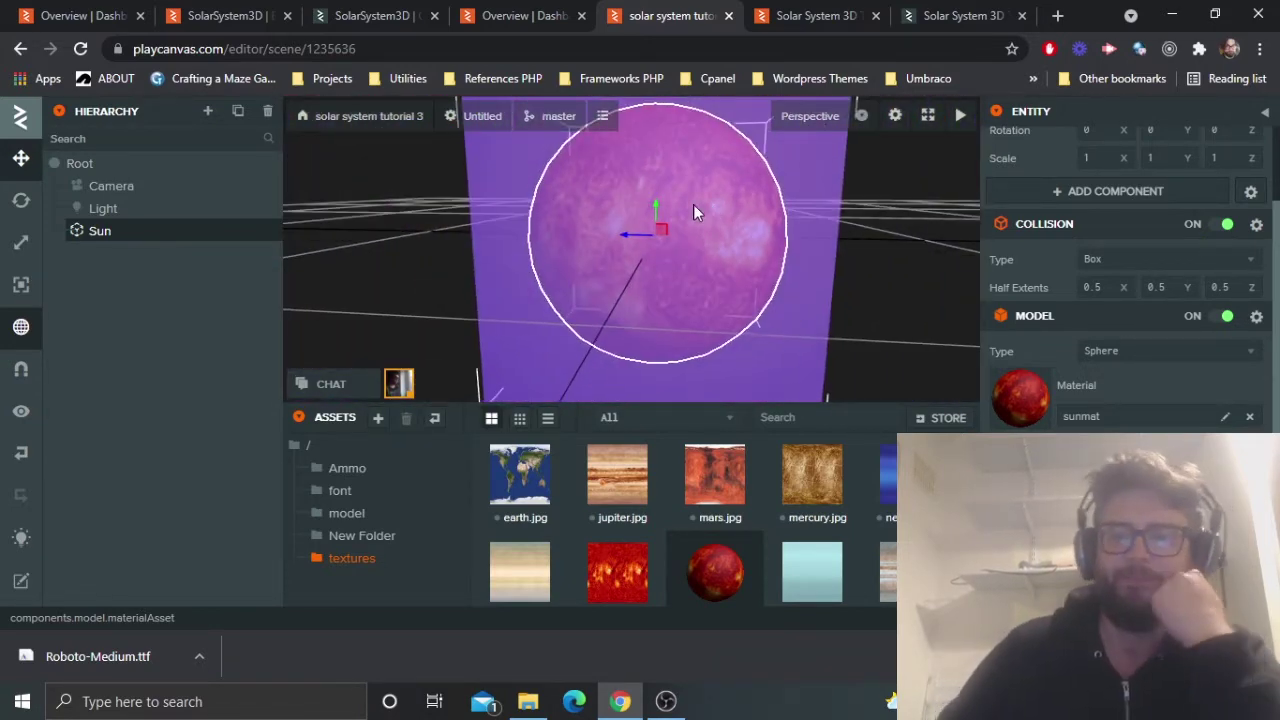
pyautogui.scroll(-2, 713, 235)
pyautogui.scroll(4, 711, 240)
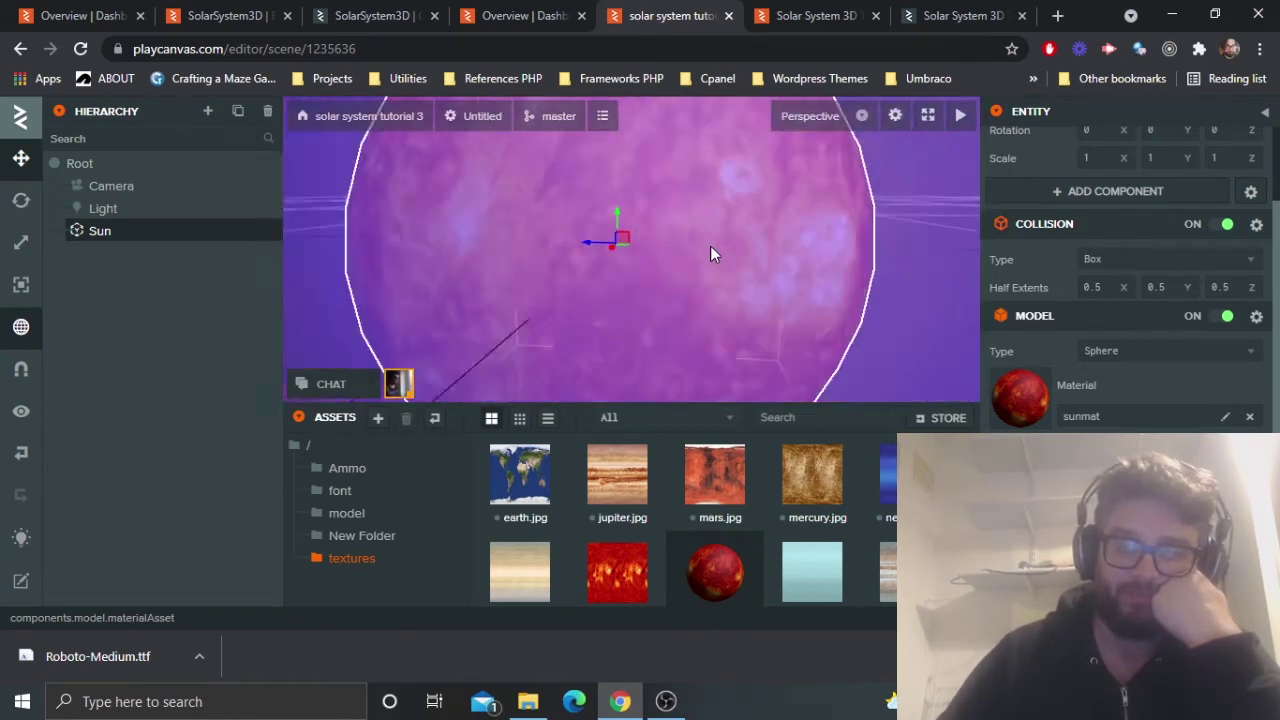
pyautogui.scroll(-5, 715, 245)
pyautogui.scroll(-3, 737, 208)
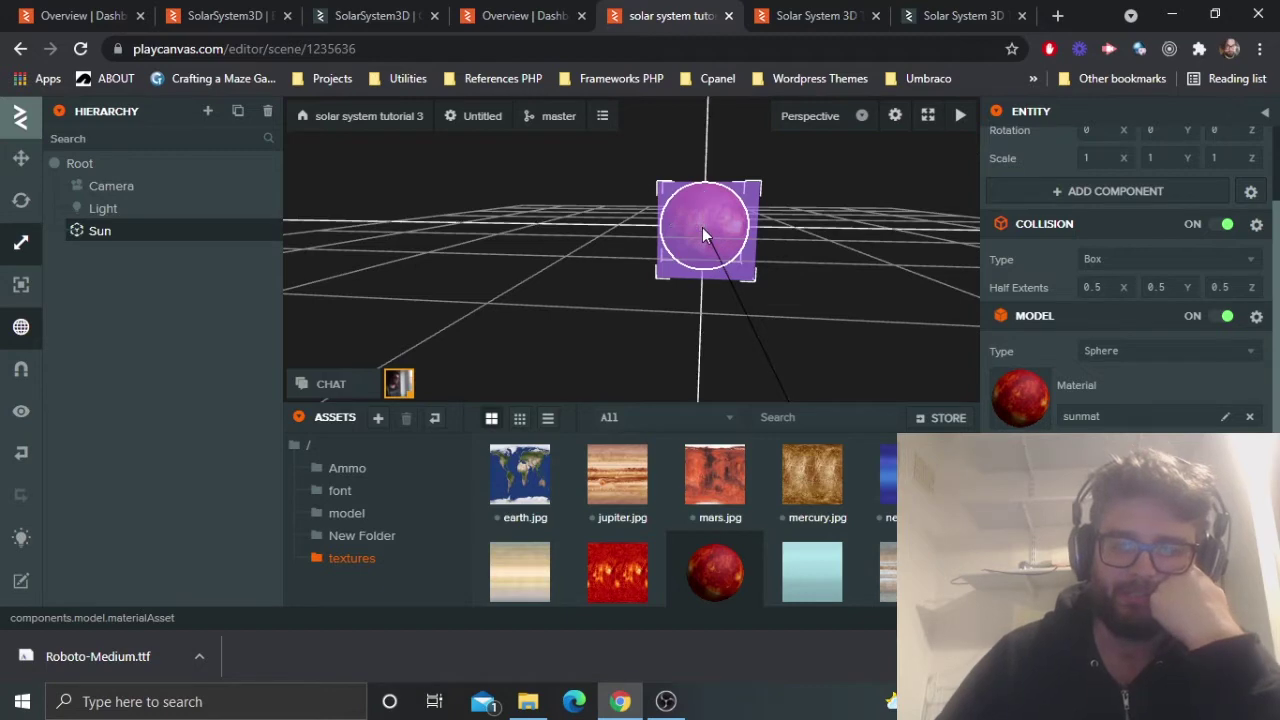
# Change the Sun's collision shape to Sphere.
pyautogui.moveTo(702, 227); pyautogui.dragTo(769, 97)
pyautogui.scroll(-3, 708, 231)
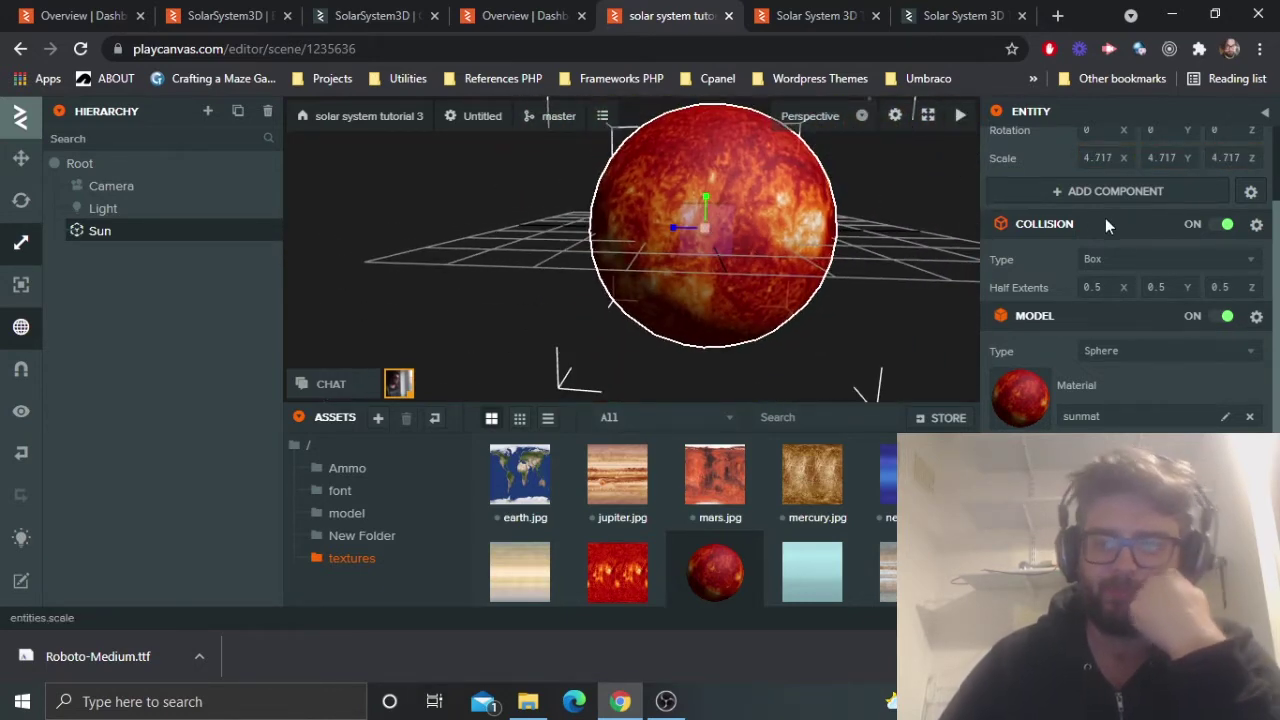
pyautogui.scroll(-2, 1137, 377)
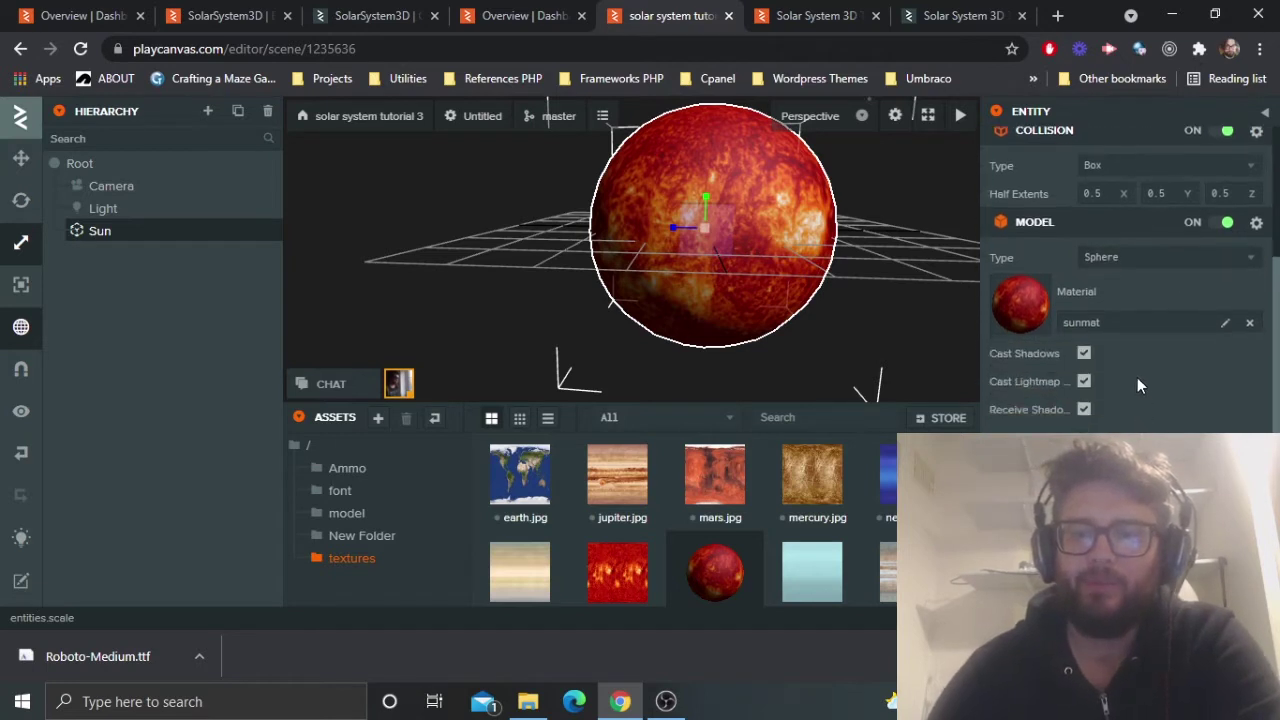
pyautogui.scroll(1, 1153, 237)
pyautogui.scroll(1, 1153, 237)
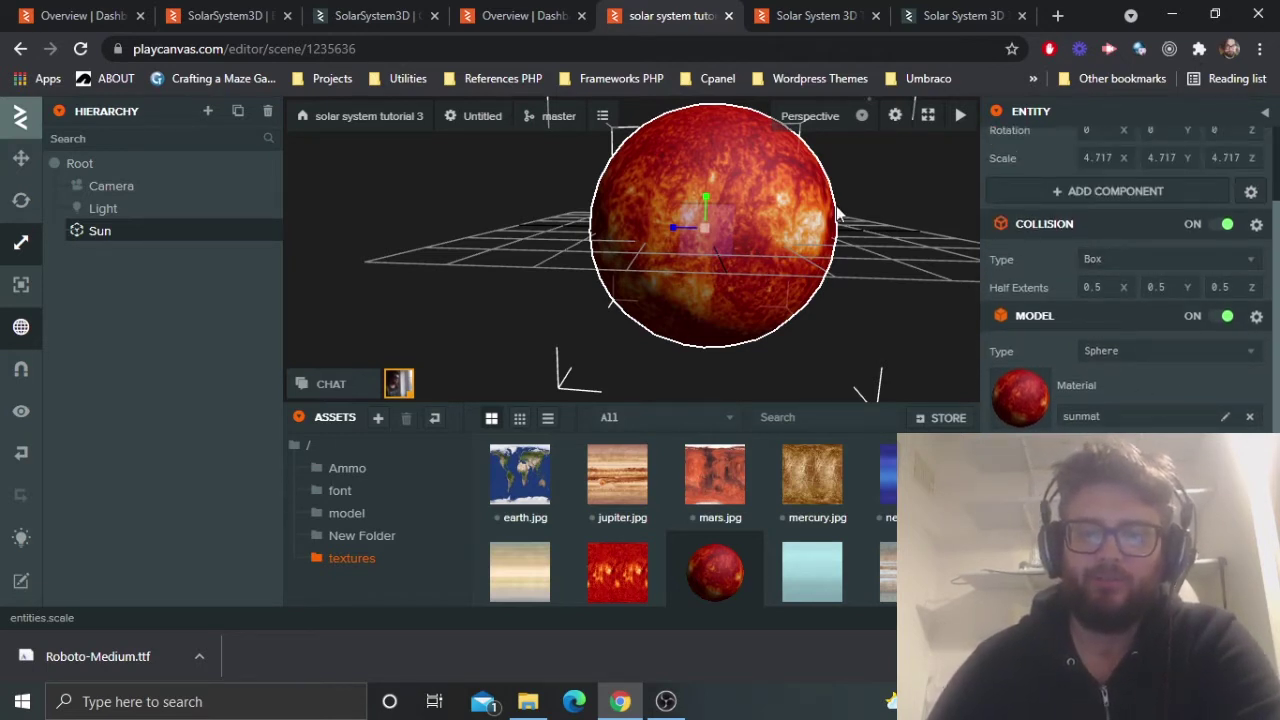
pyautogui.click(1150, 263)
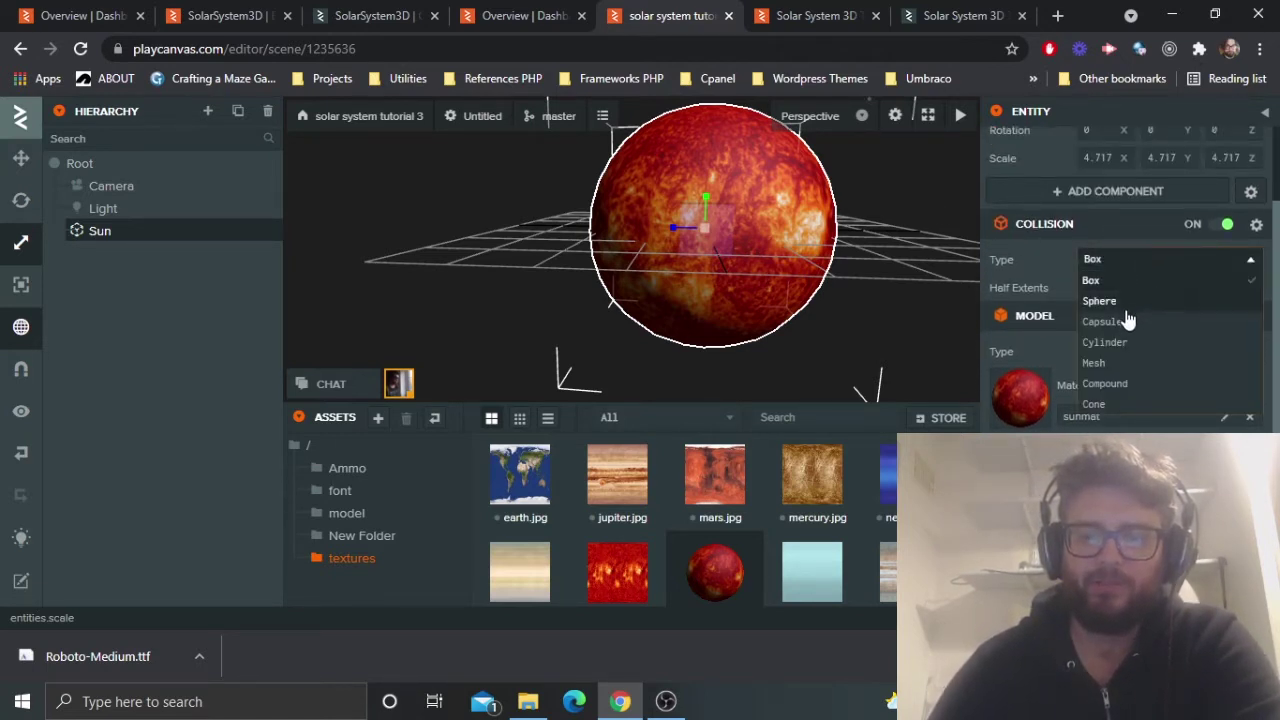
pyautogui.click(1110, 301)
# Scale the Sun to 5 on every axis.
pyautogui.moveTo(741, 289); pyautogui.dragTo(877, 256)
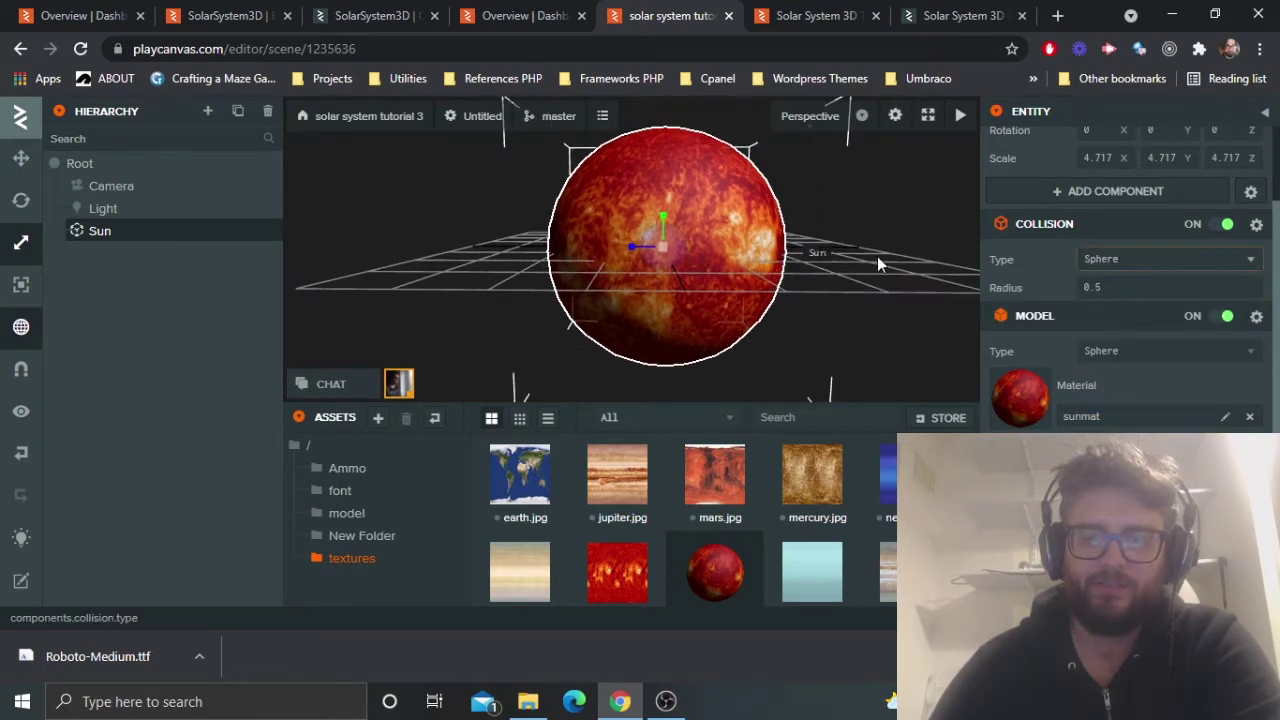
pyautogui.scroll(3, 1200, 271)
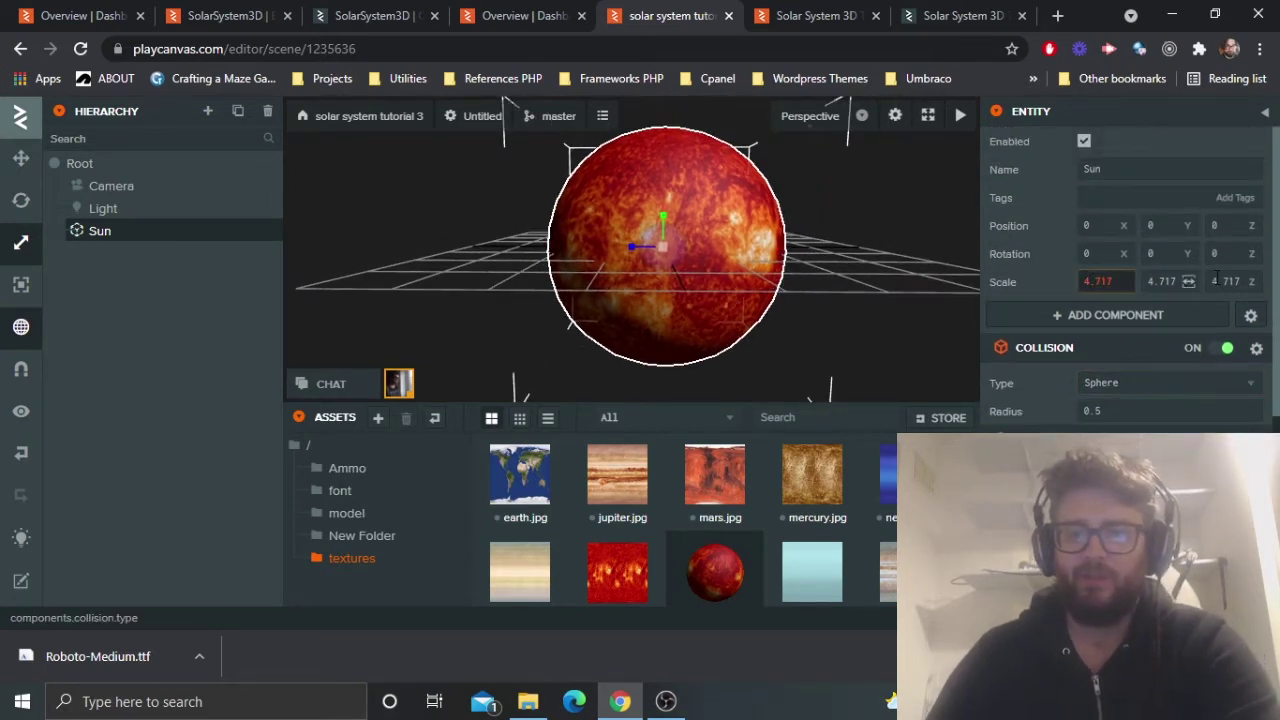
pyautogui.write('5')
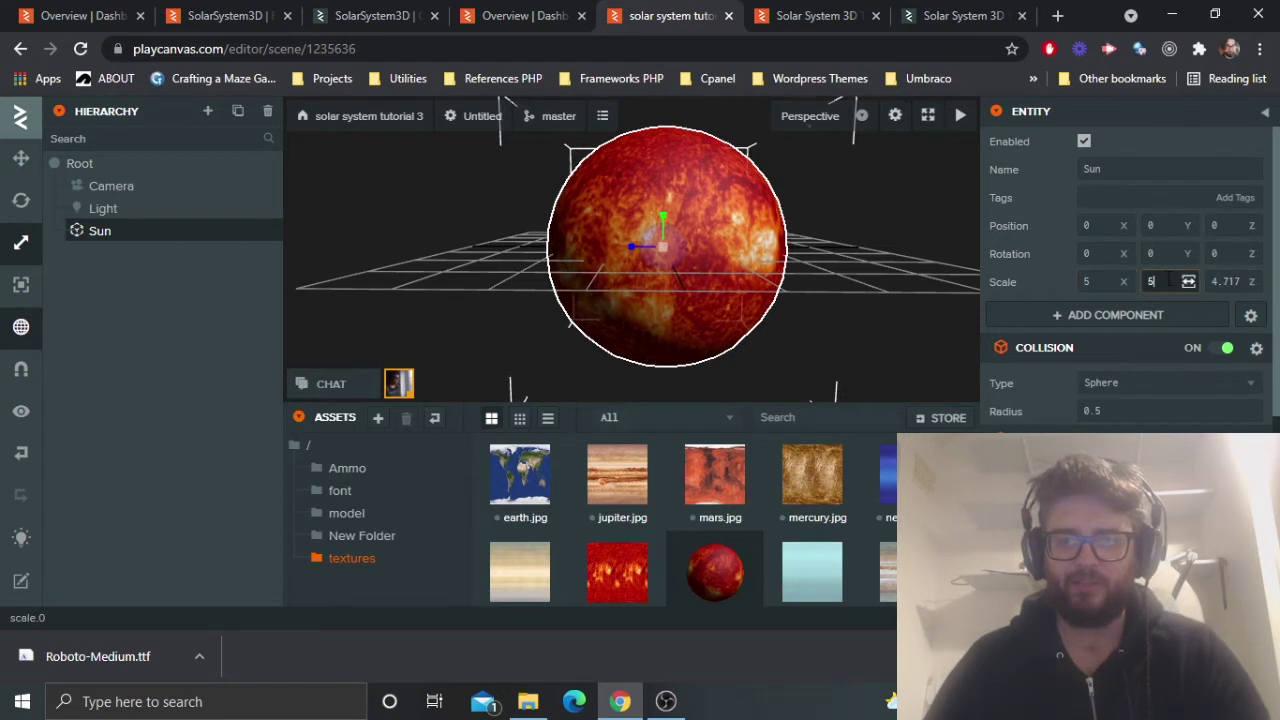
pyautogui.click(1210, 281)
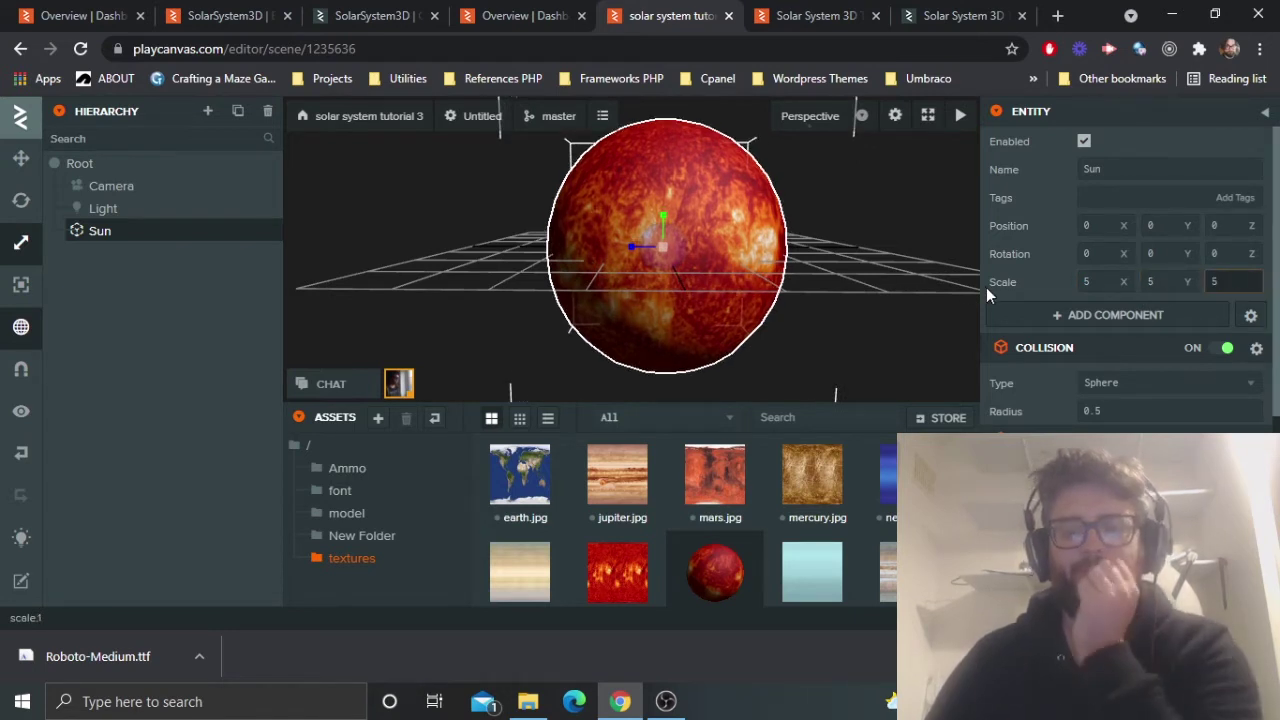
pyautogui.write('5')
pyautogui.click(958, 301)
pyautogui.click(722, 244)
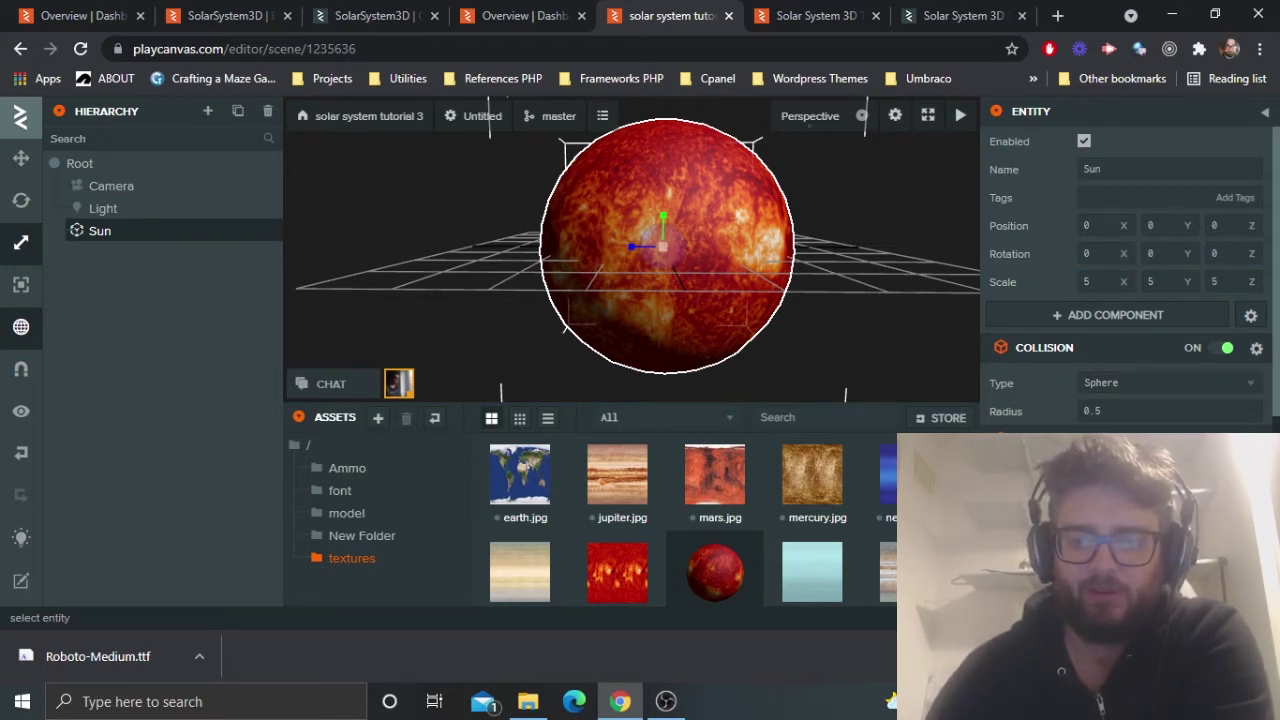
# Set the Sun's sphere collision radius to 2.5.
pyautogui.scroll(-1, 1145, 395)
pyautogui.scroll(1, 1152, 420)
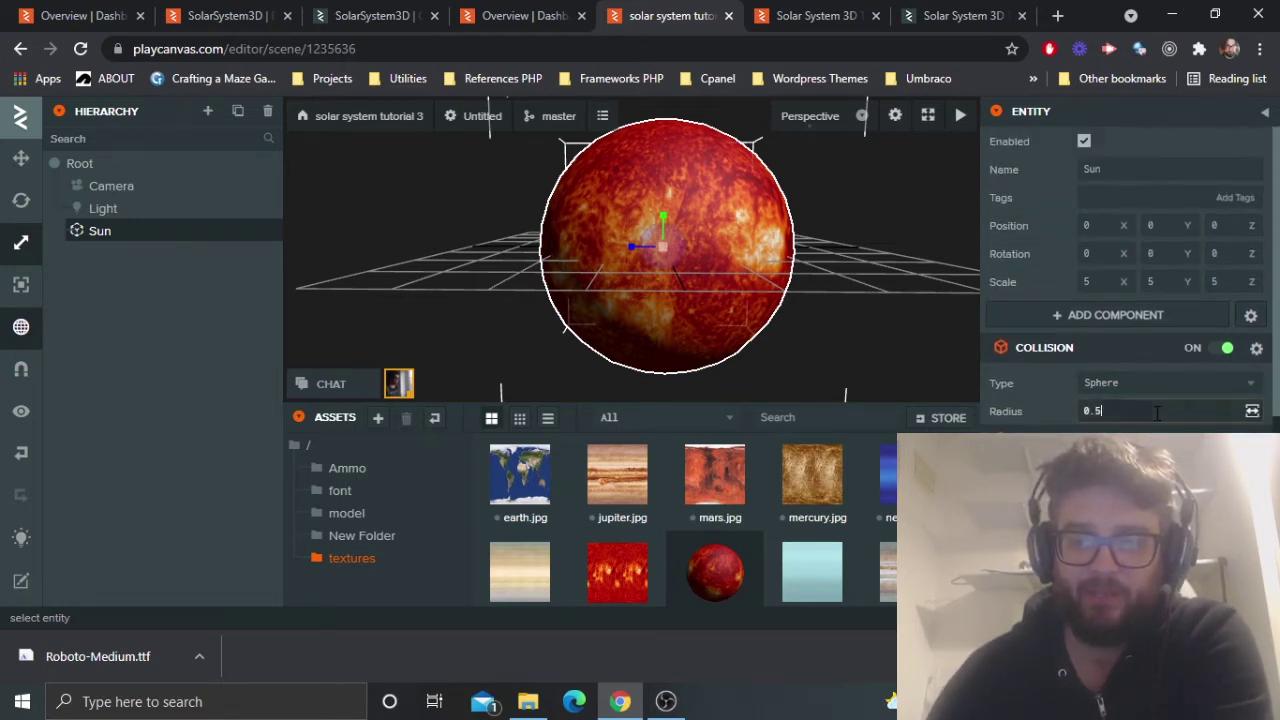
pyautogui.press('BackSpace')
pyautogui.press('BackSpace')
pyautogui.press('BackSpace')
pyautogui.write('2.')
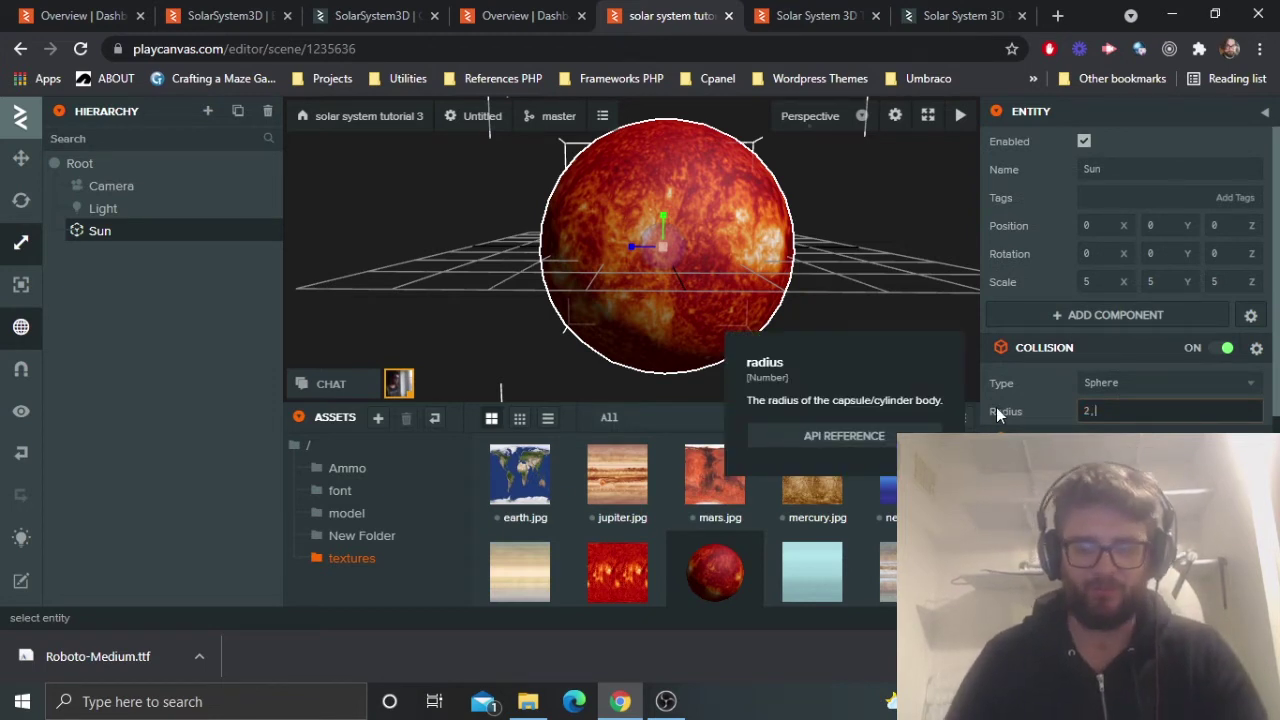
pyautogui.write('5')
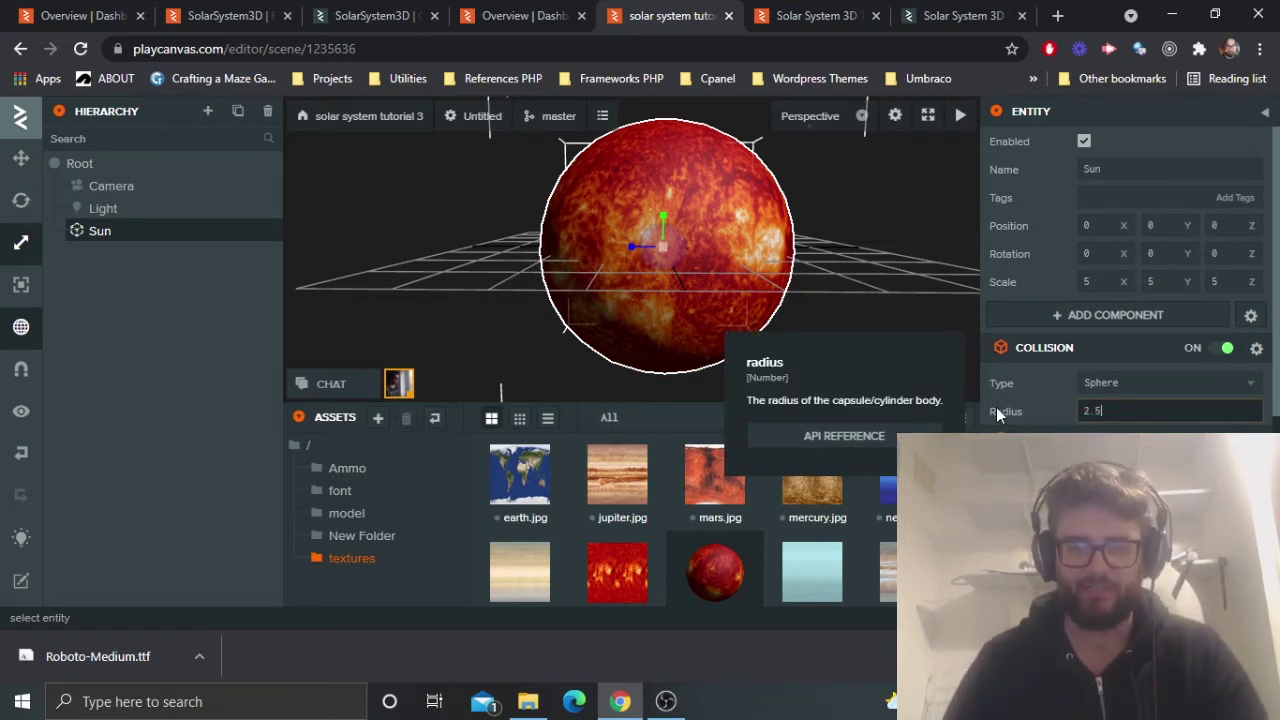
pyautogui.press('Return')
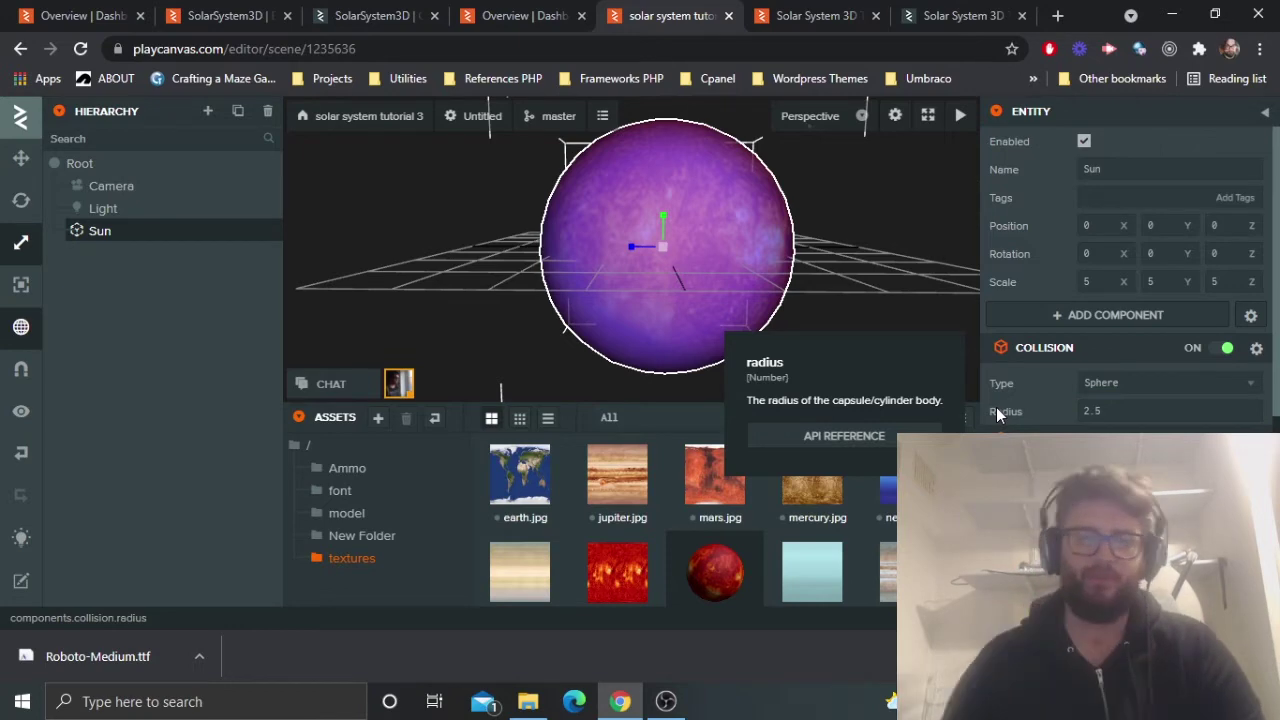
pyautogui.click(732, 216)
pyautogui.click(624, 177)
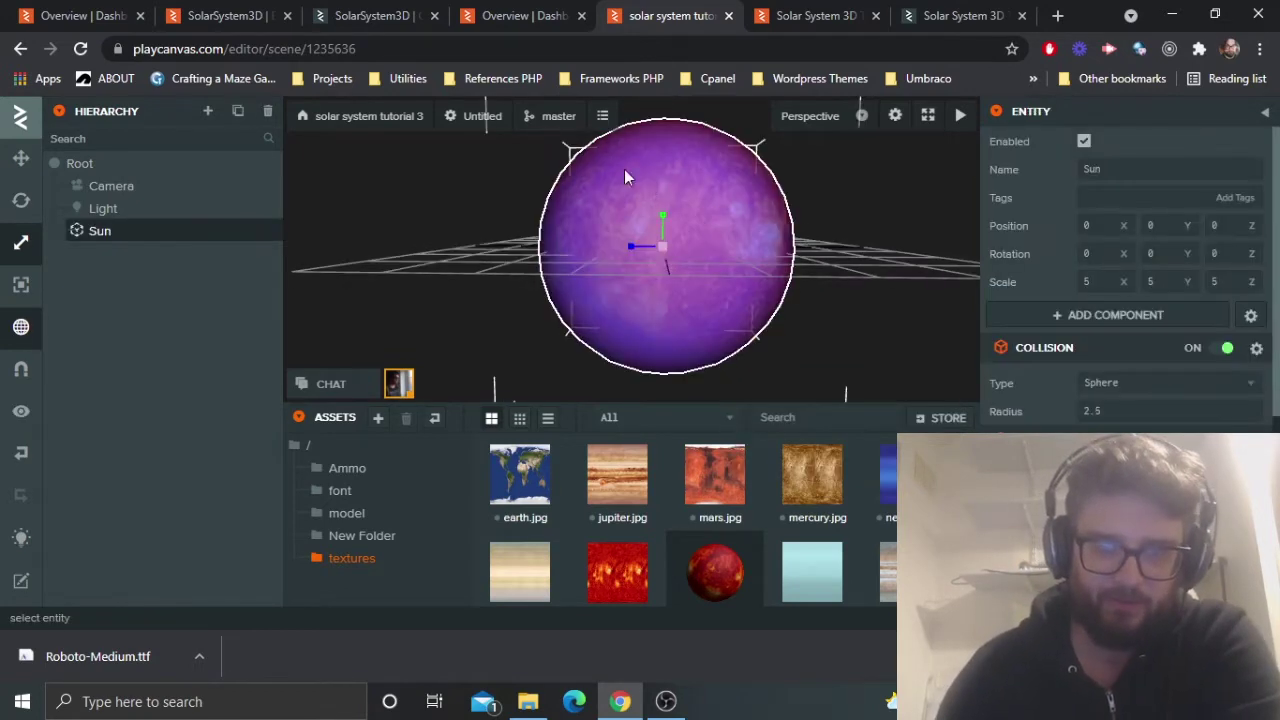
pyautogui.moveTo(624, 177); pyautogui.dragTo(650, 244)
pyautogui.scroll(-3, 641, 238)
pyautogui.scroll(2, 641, 238)
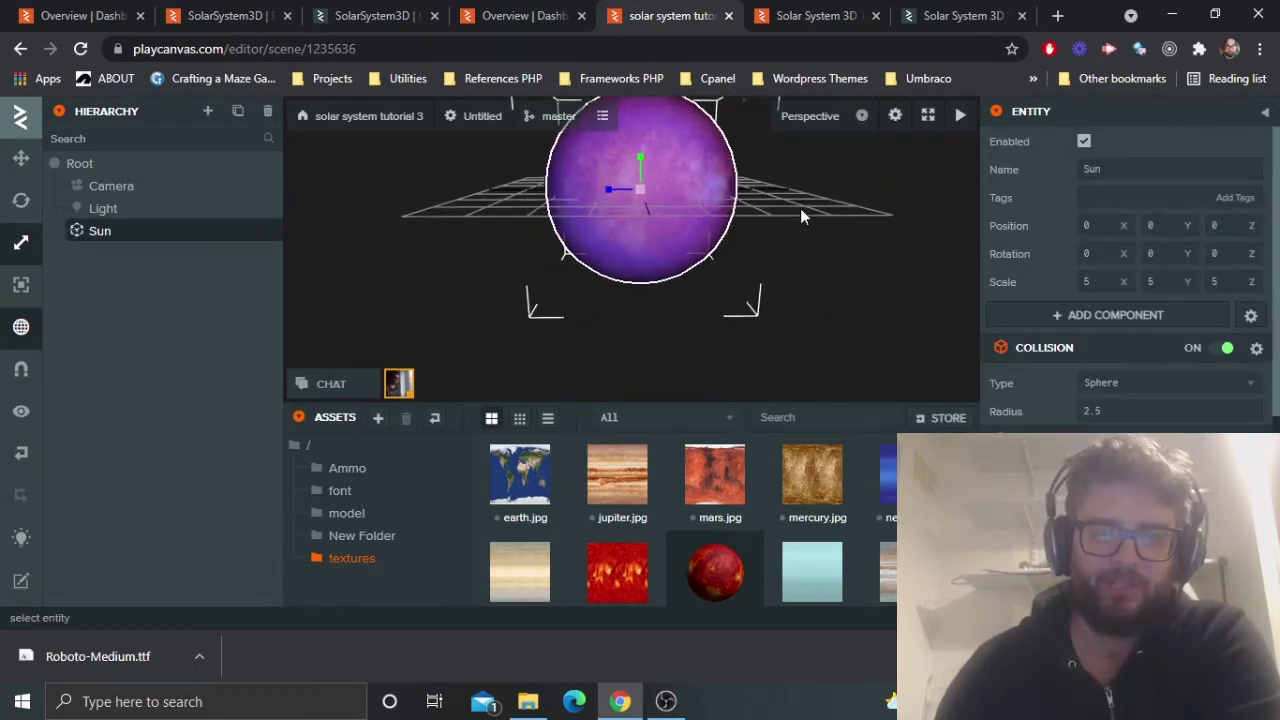
pyautogui.click(800, 212)
pyautogui.scroll(2, 787, 260)
pyautogui.scroll(-3, 770, 336)
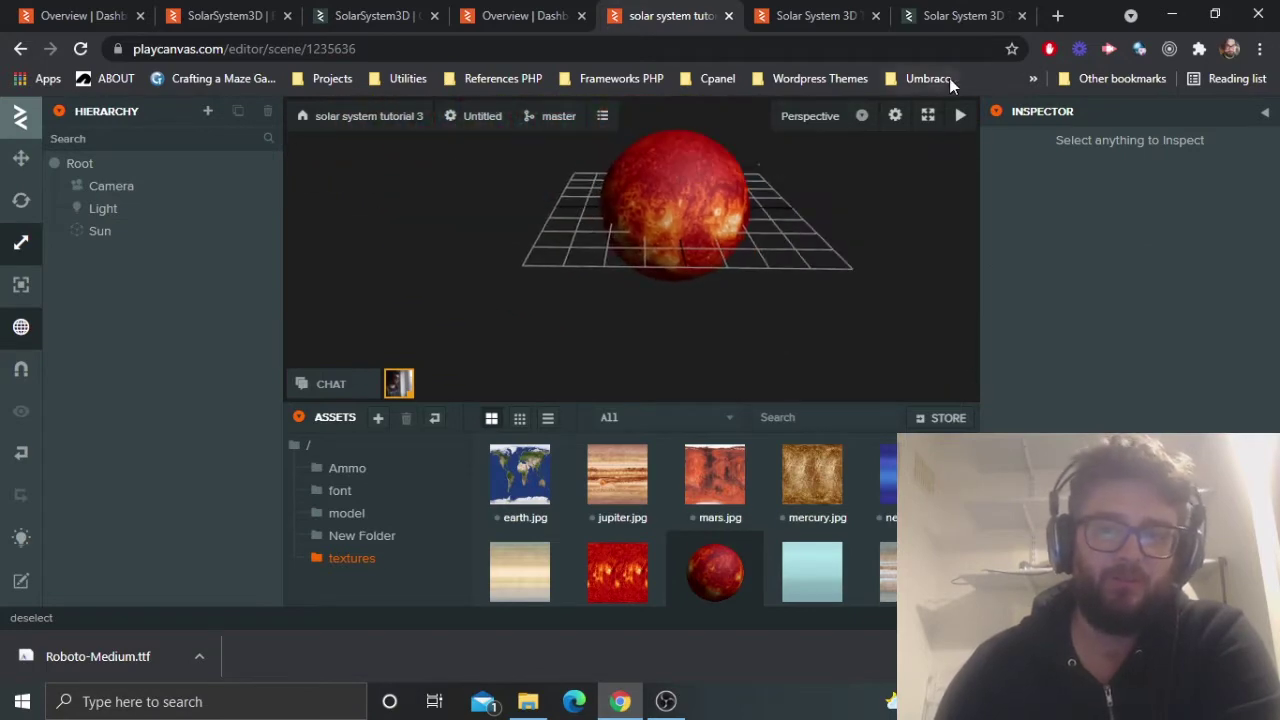
# Launch the scene in a new tab, view the textured Sun full screen, then return to the editor.
pyautogui.click(960, 115)
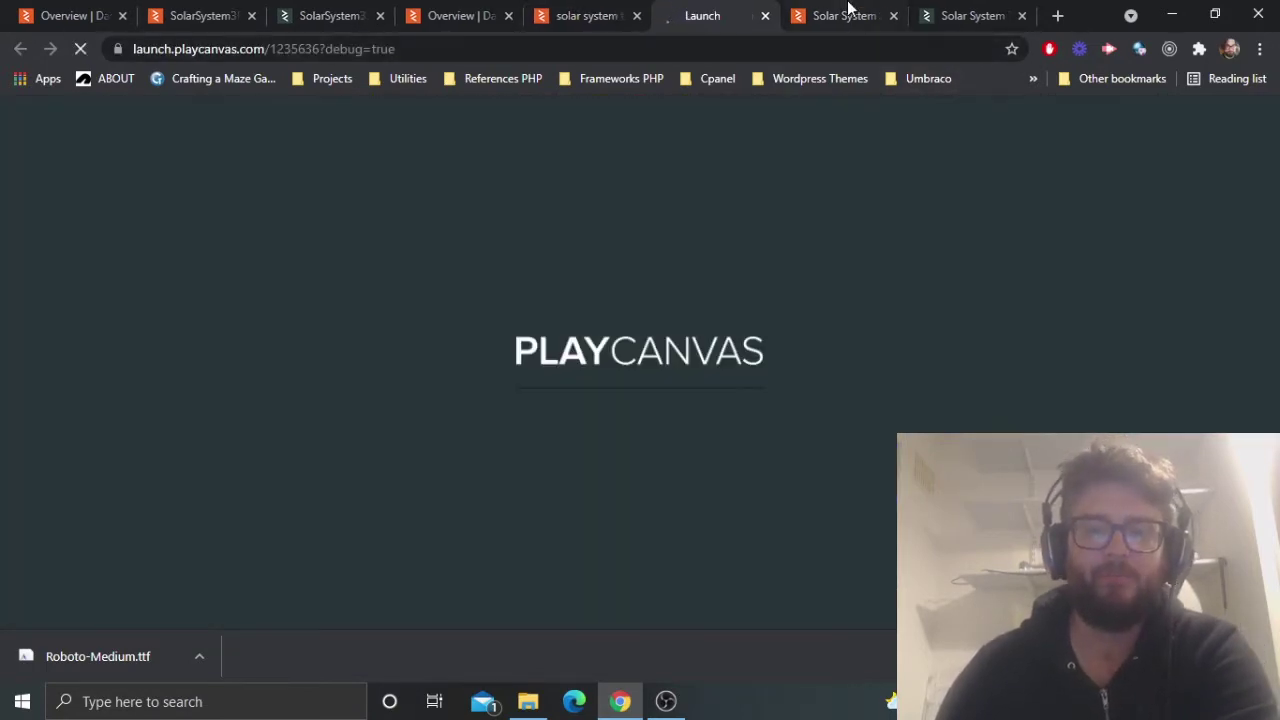
pyautogui.click(845, 15)
pyautogui.click(706, 15)
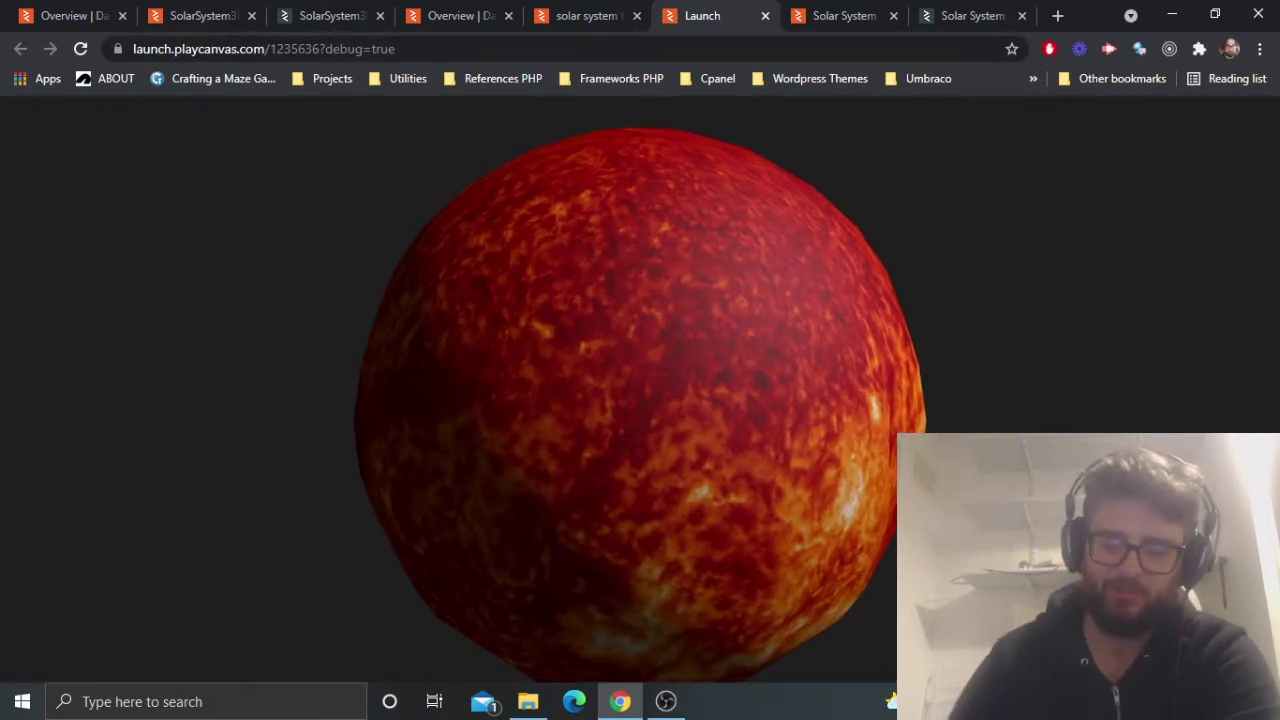
pyautogui.press('F11')
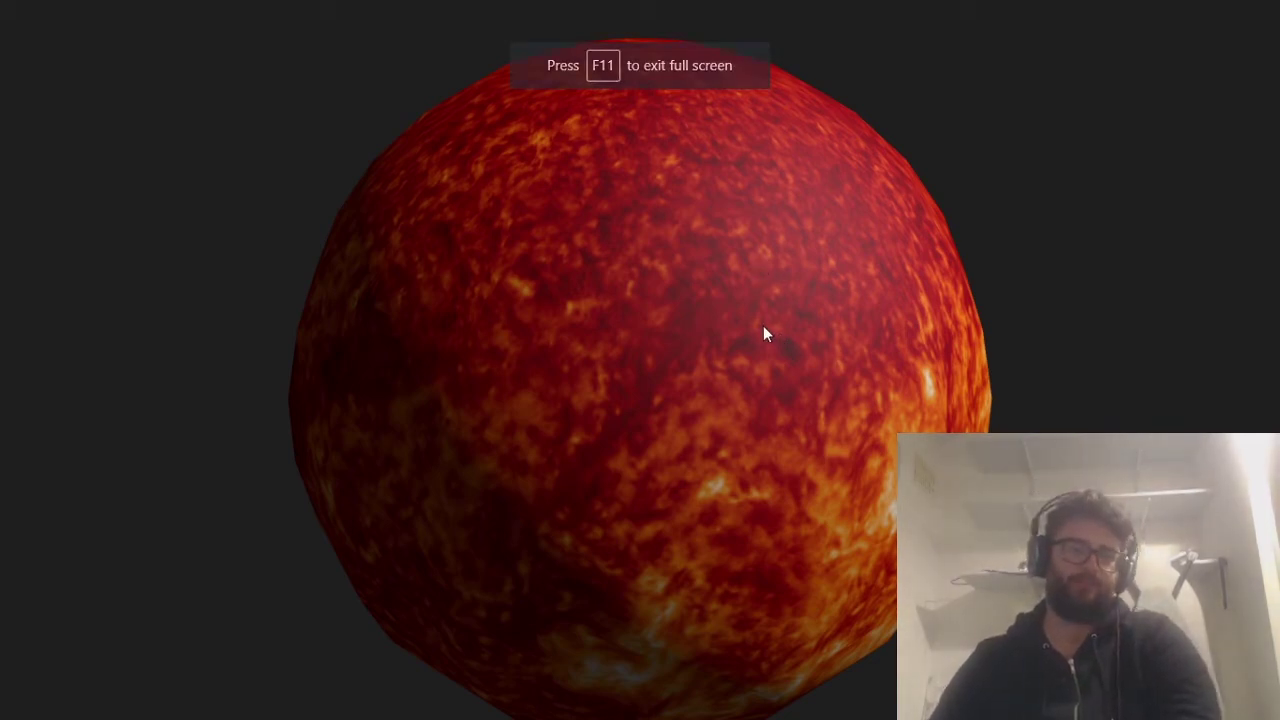
pyautogui.press('F11')
pyautogui.click(600, 17)
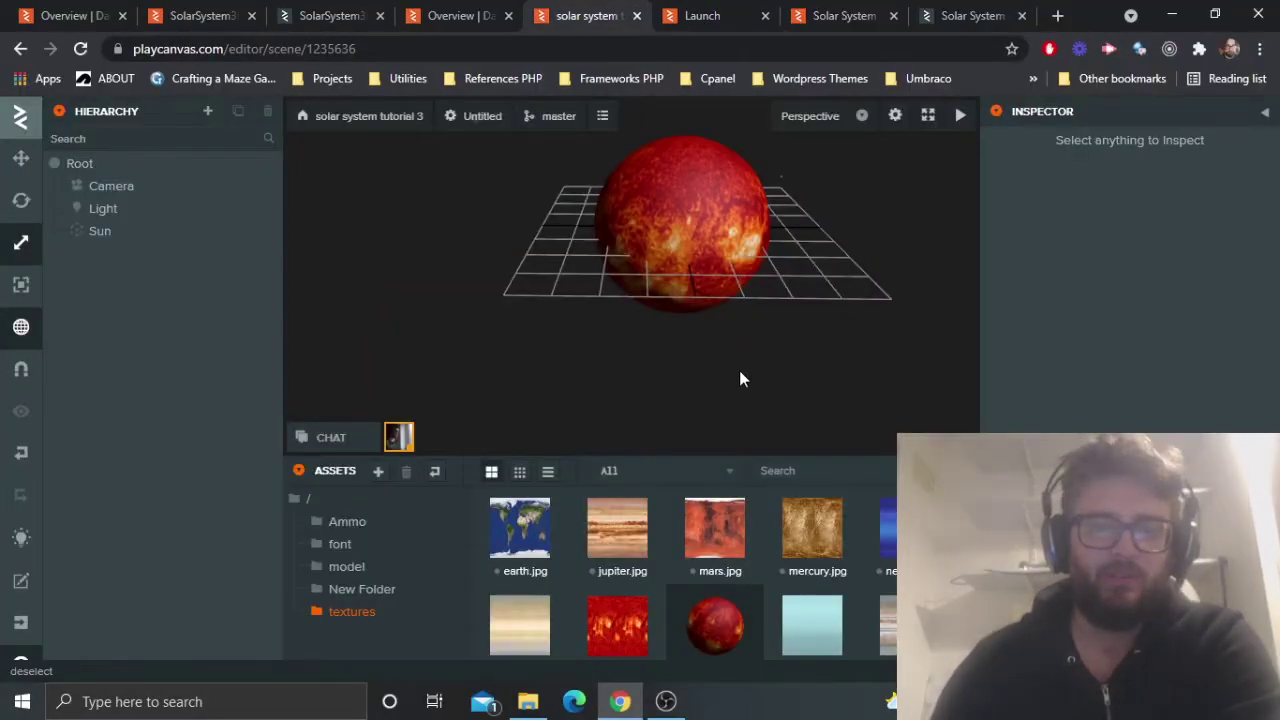
pyautogui.moveTo(740, 374); pyautogui.dragTo(747, 344)
pyautogui.click(705, 16)
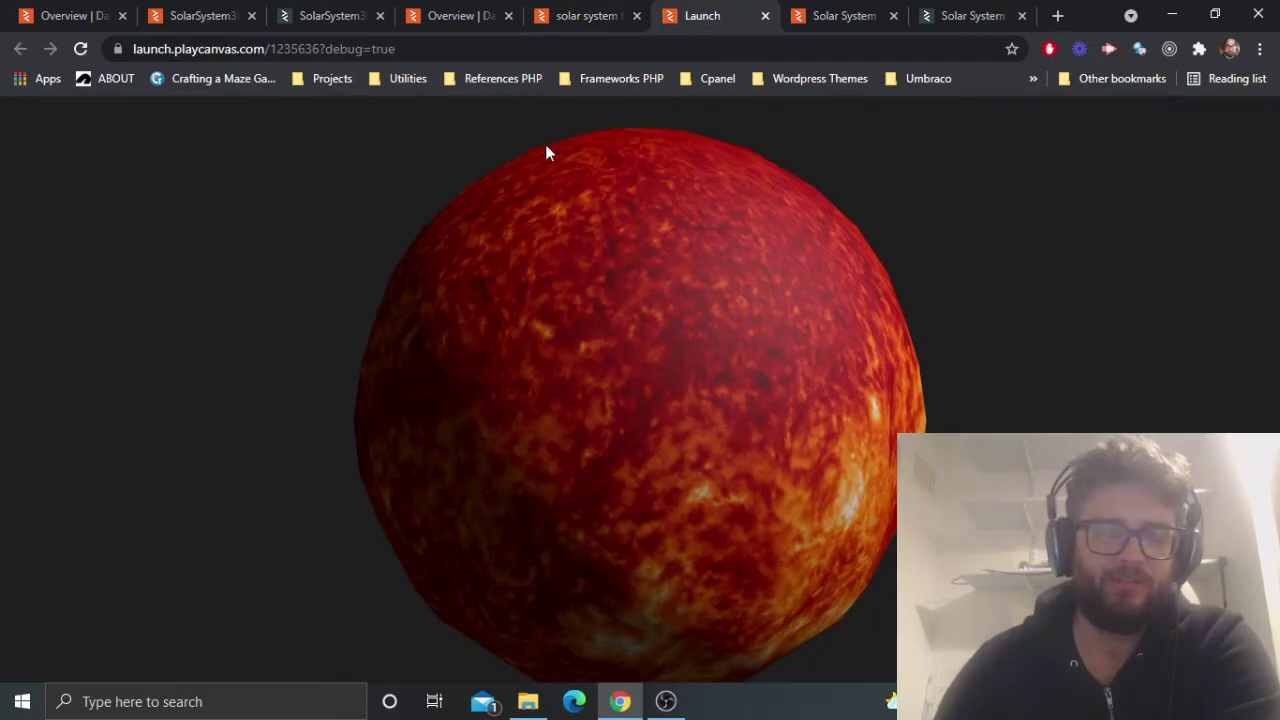
pyautogui.click(565, 12)
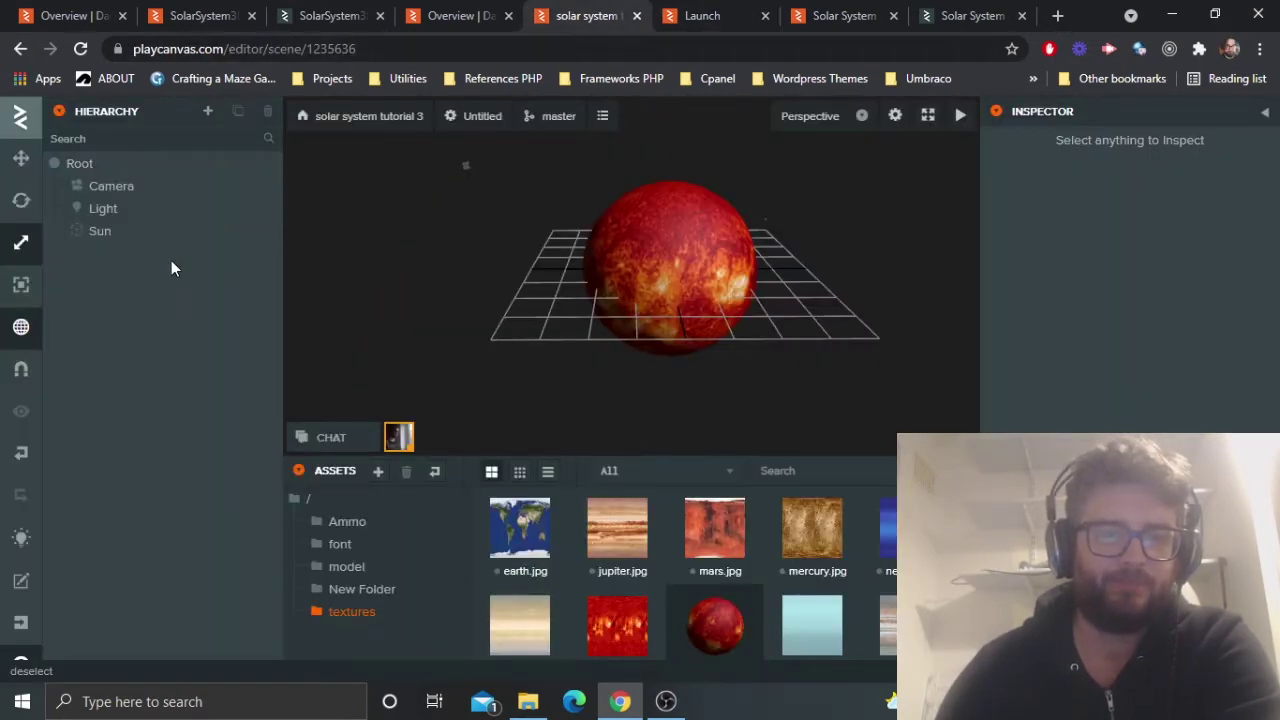
# Create a new folder named skybox in the root assets.
pyautogui.click(342, 502)
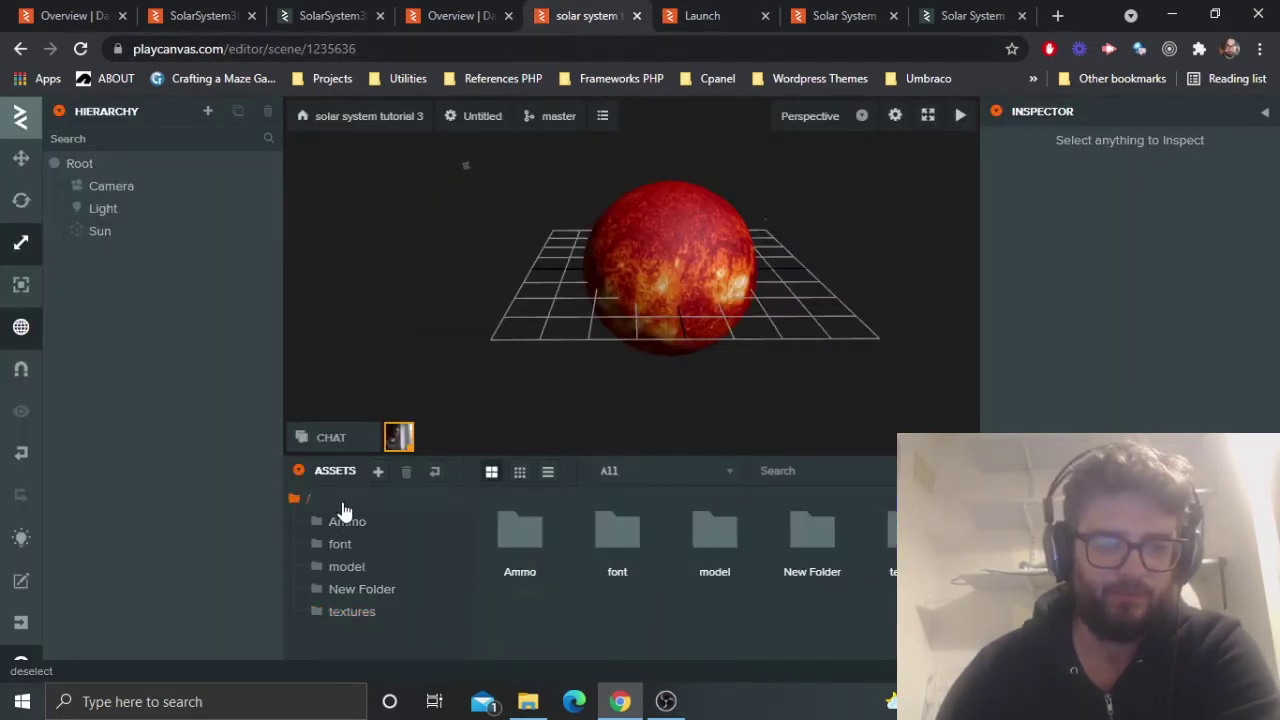
pyautogui.rightClick(342, 502)
pyautogui.moveTo(420, 516)
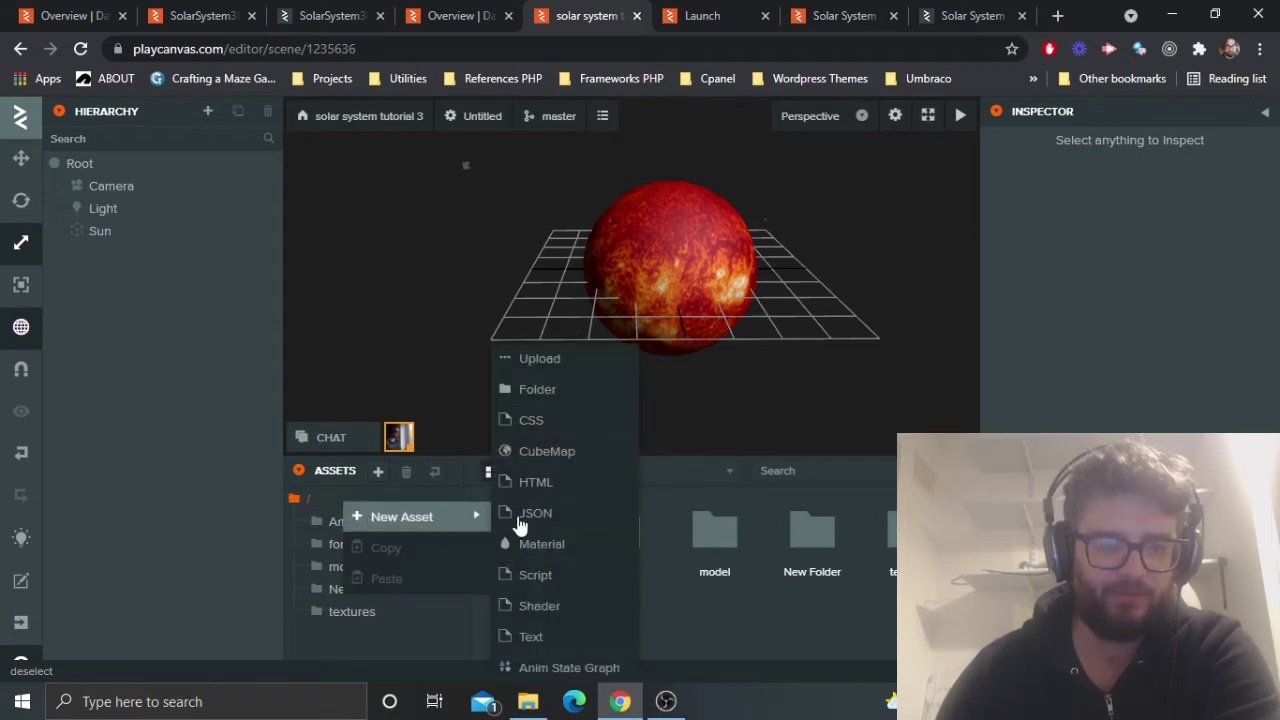
pyautogui.click(549, 391)
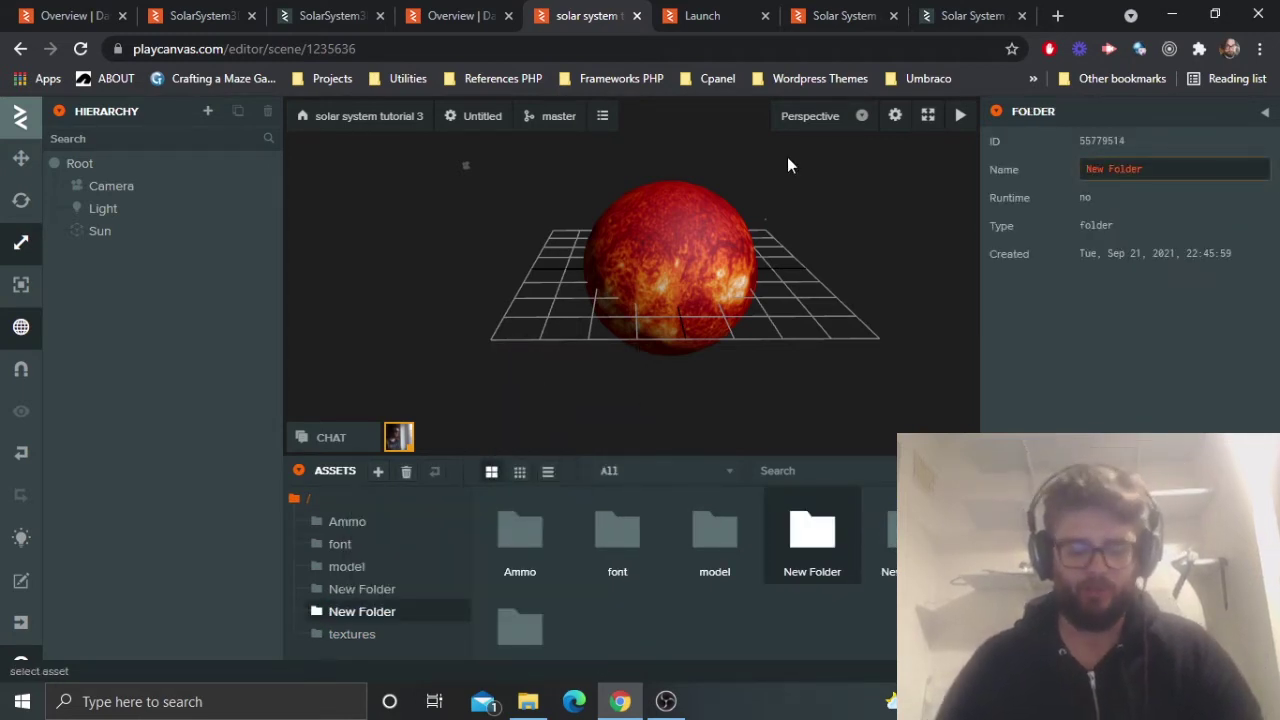
pyautogui.write('skybox')
pyautogui.press('Return')
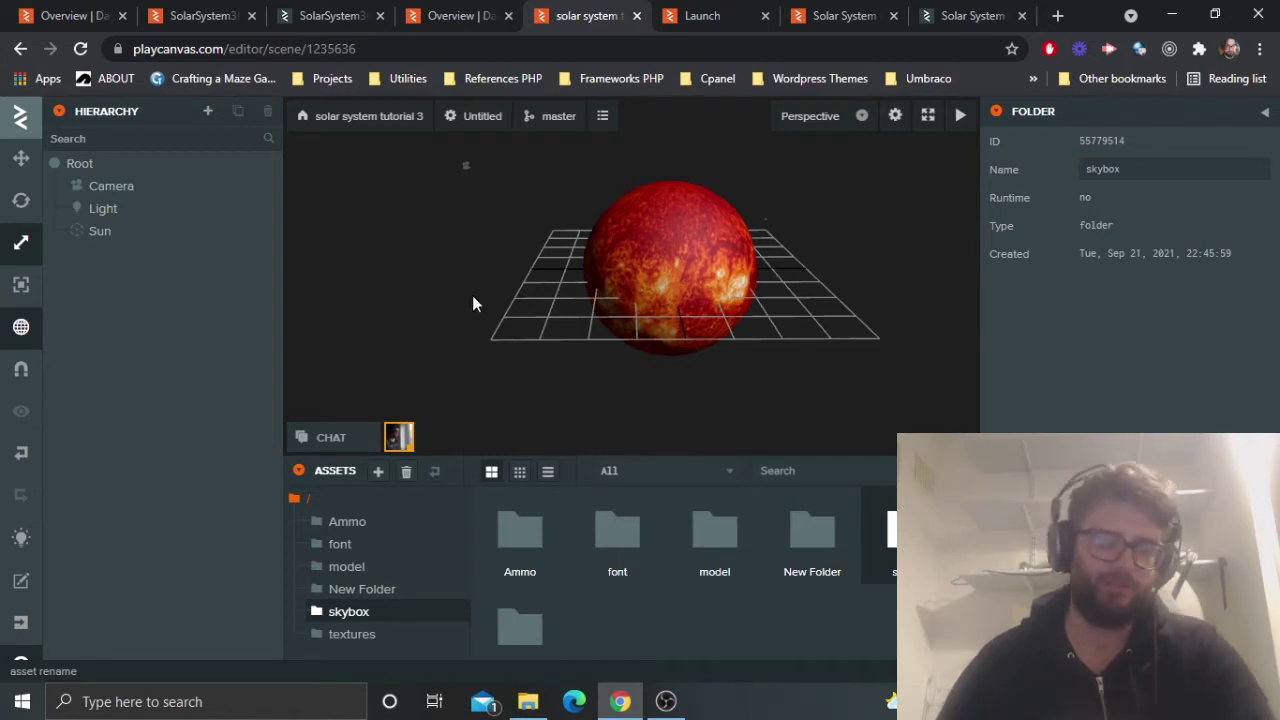
pyautogui.click(855, 560)
# Open the skybox folder and bring up its New Asset options.
pyautogui.rightClick(678, 540)
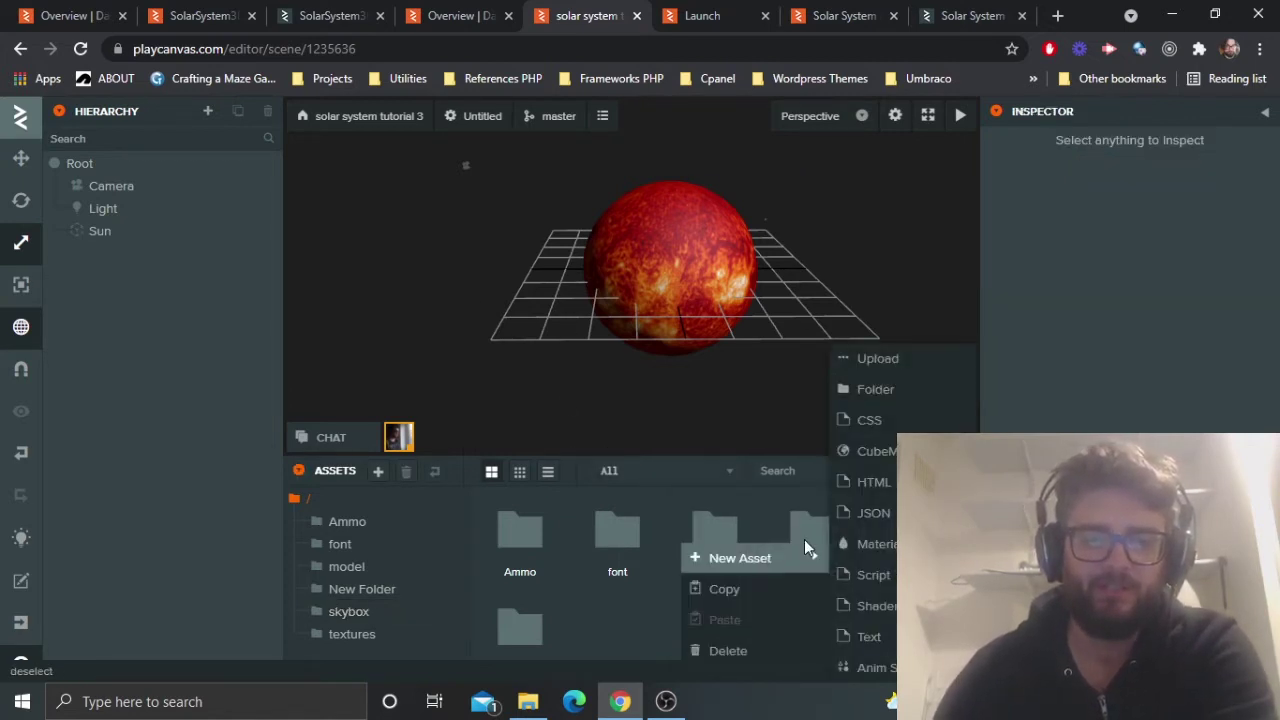
pyautogui.click(609, 594)
pyautogui.doubleClick(909, 535)
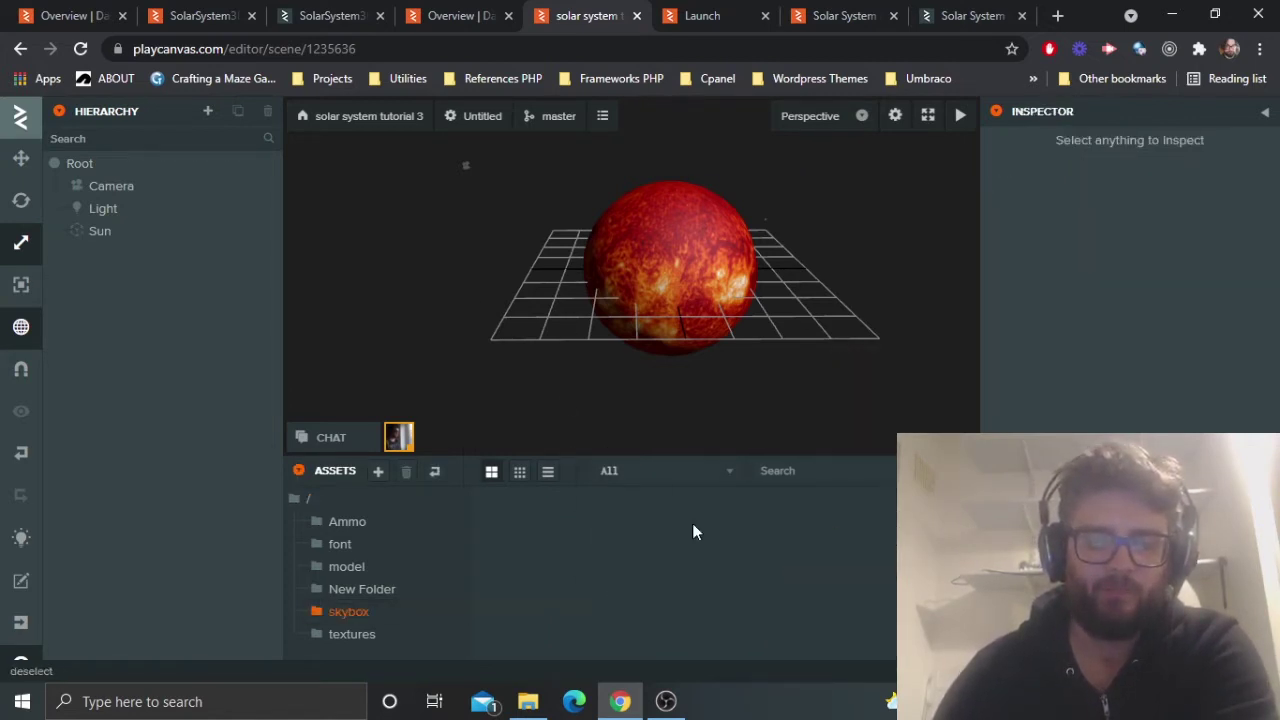
pyautogui.rightClick(590, 533)
pyautogui.moveTo(640, 545)
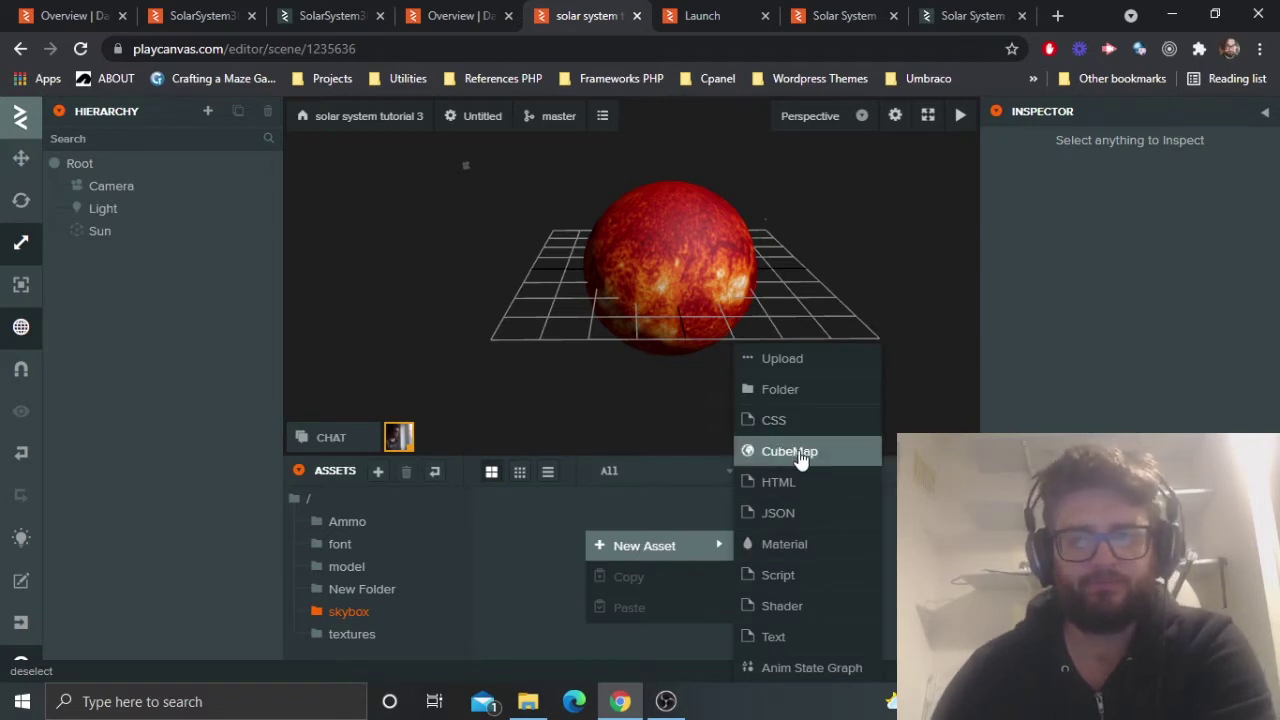
# Upload all six images from solarsystem3d/bkg/bkg/lightblue into the skybox folder.
pyautogui.click(797, 366)
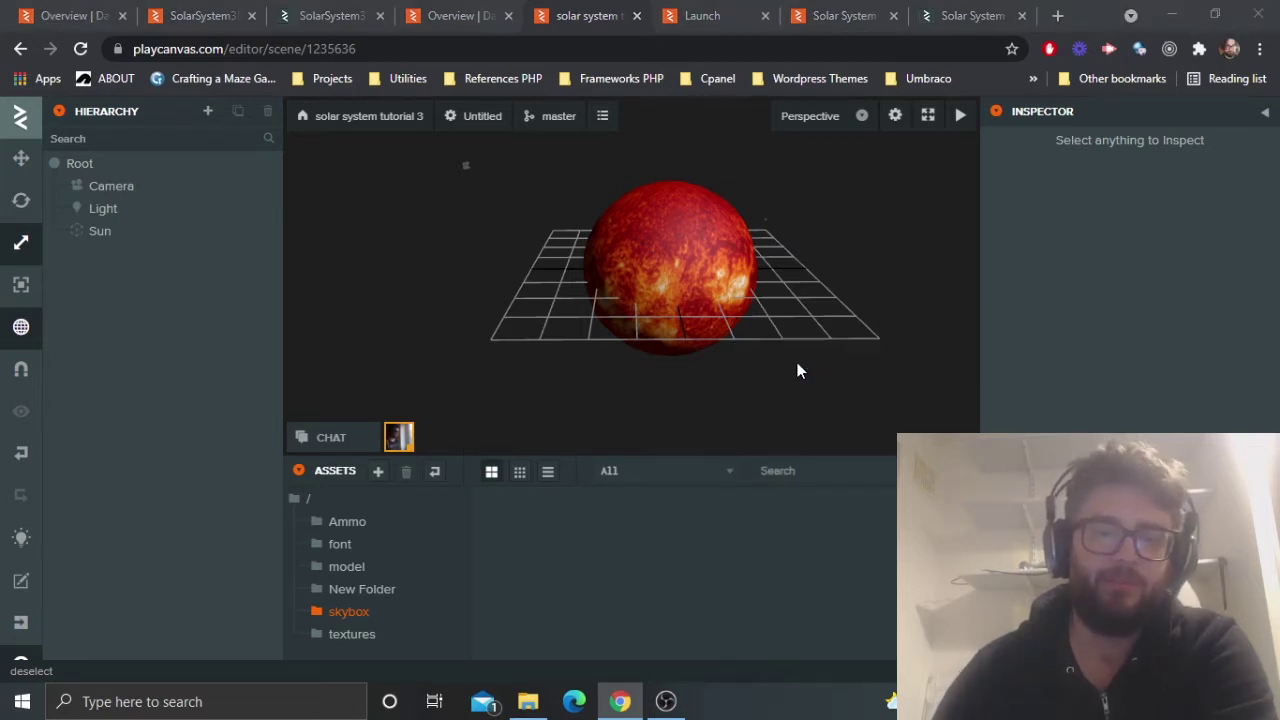
pyautogui.click(191, 45)
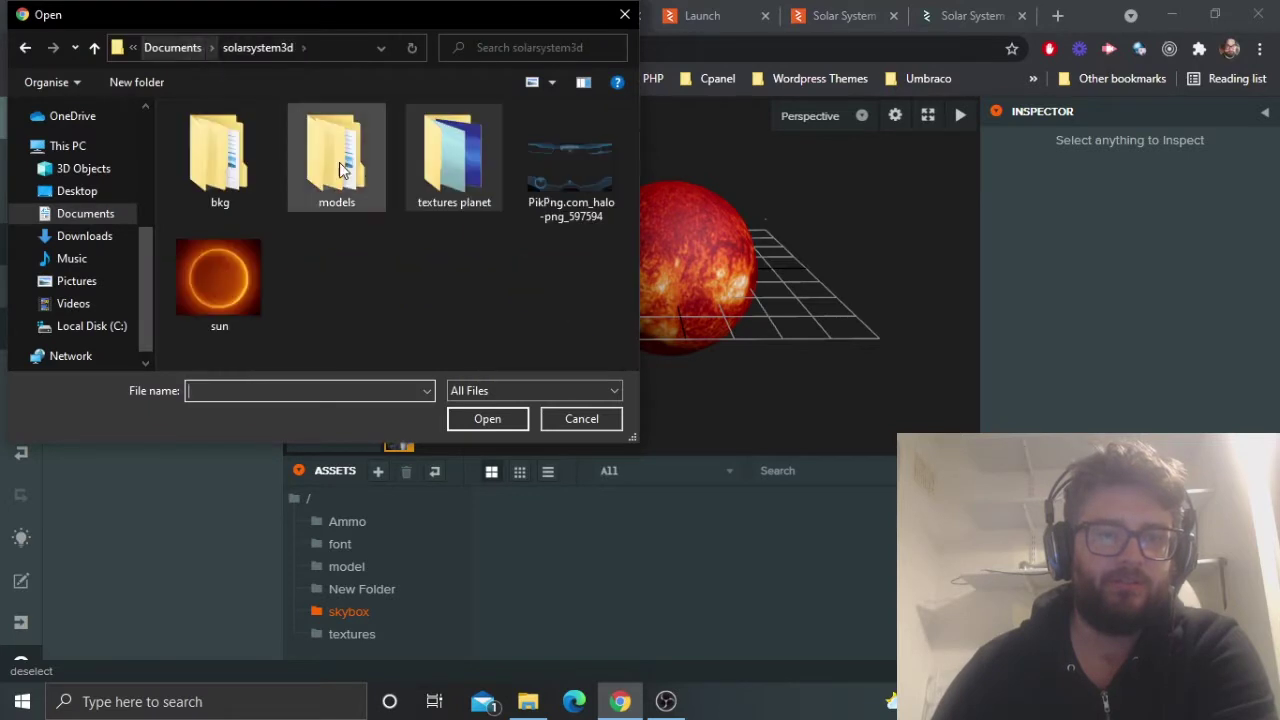
pyautogui.doubleClick(248, 149)
pyautogui.doubleClick(223, 140)
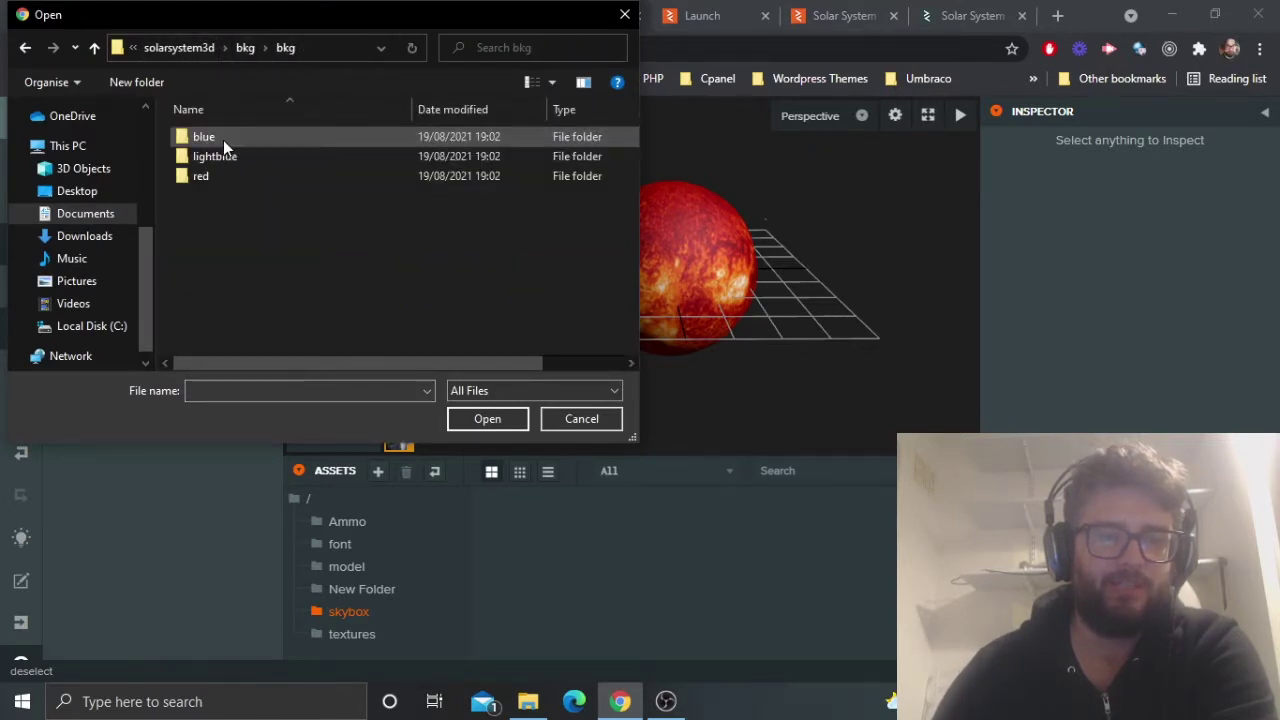
pyautogui.doubleClick(223, 155)
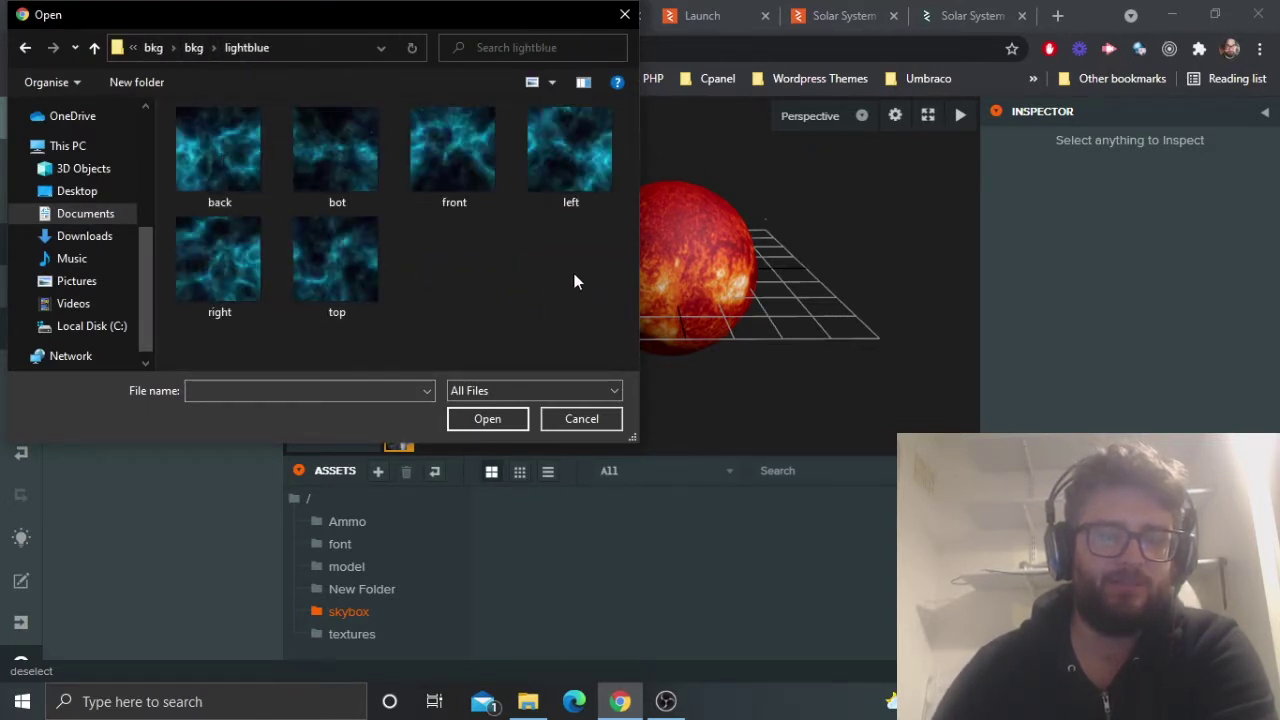
pyautogui.hotkey('ctrl', 'a')
pyautogui.click(495, 420)
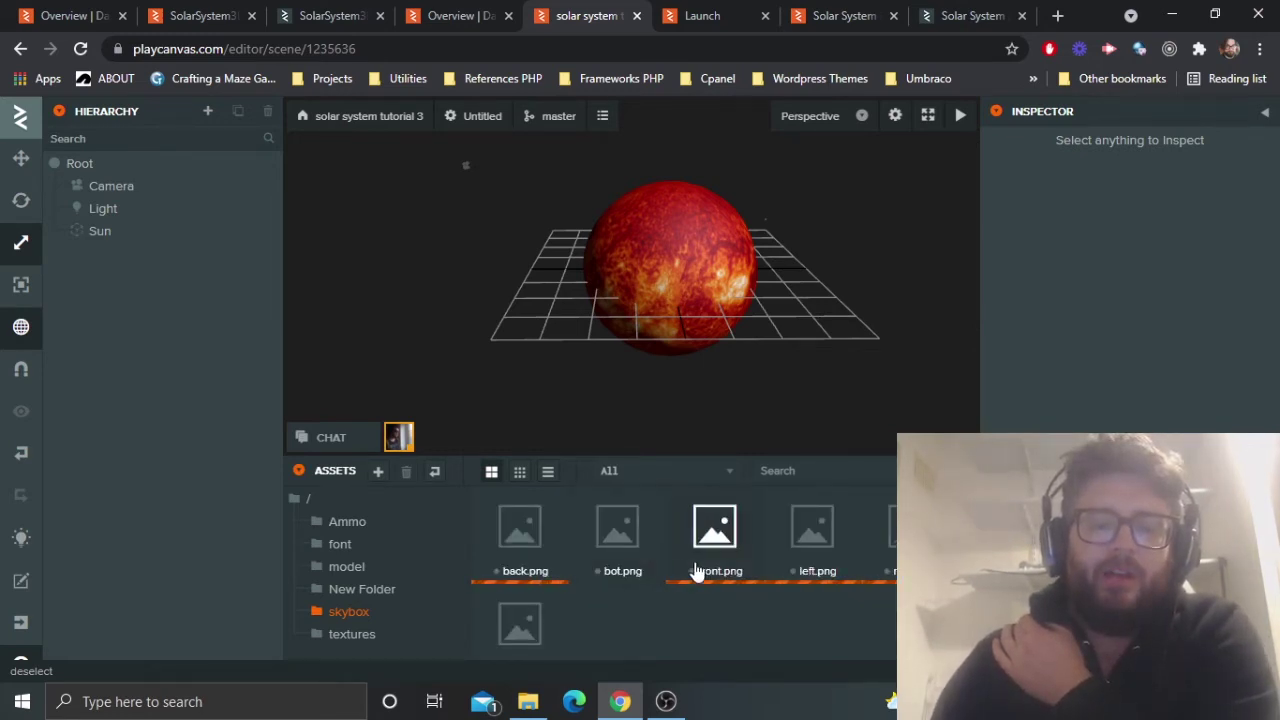
# Create a new cubemap asset named spacesky.
pyautogui.rightClick(645, 606)
pyautogui.moveTo(686, 606)
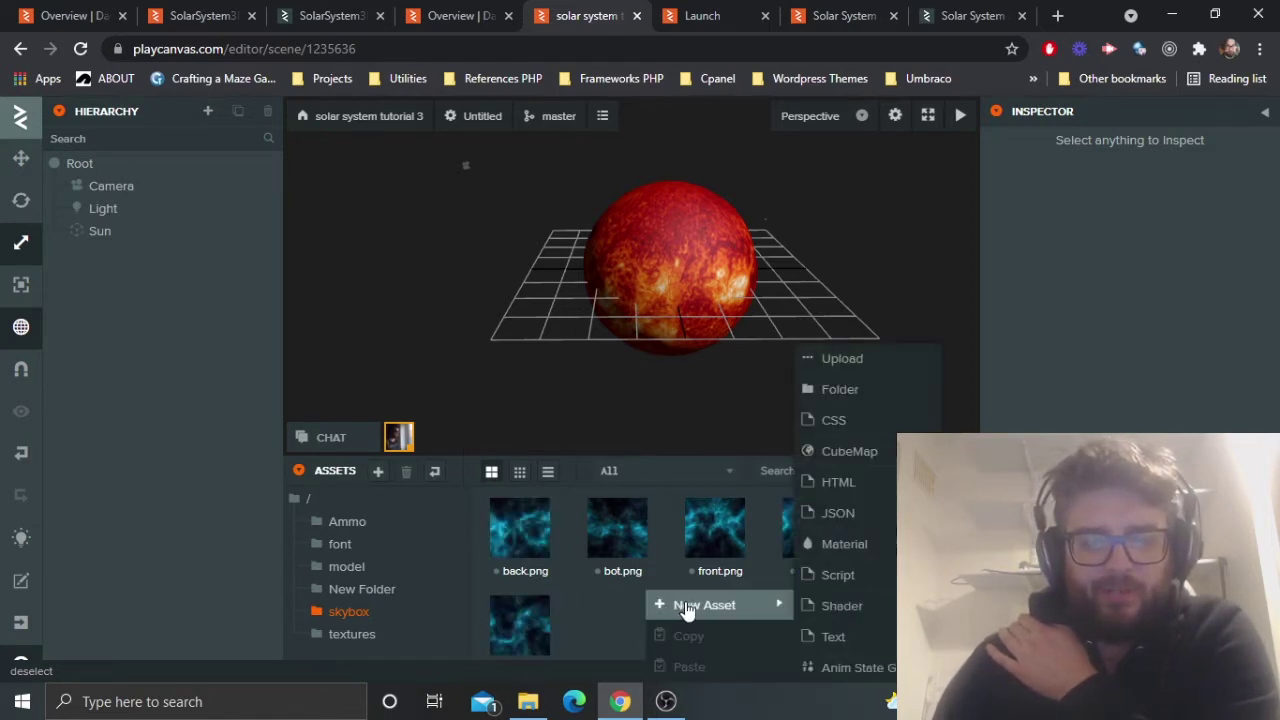
pyautogui.click(851, 451)
pyautogui.click(1228, 291)
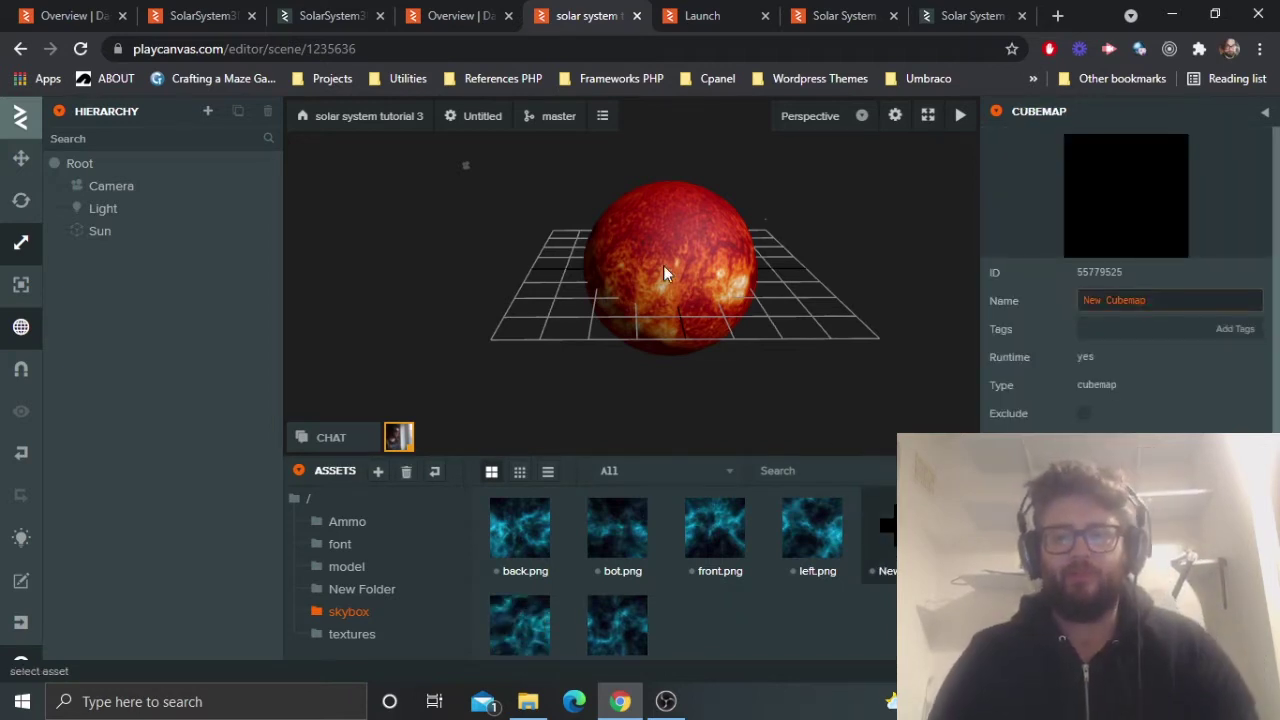
pyautogui.write('spacesk')
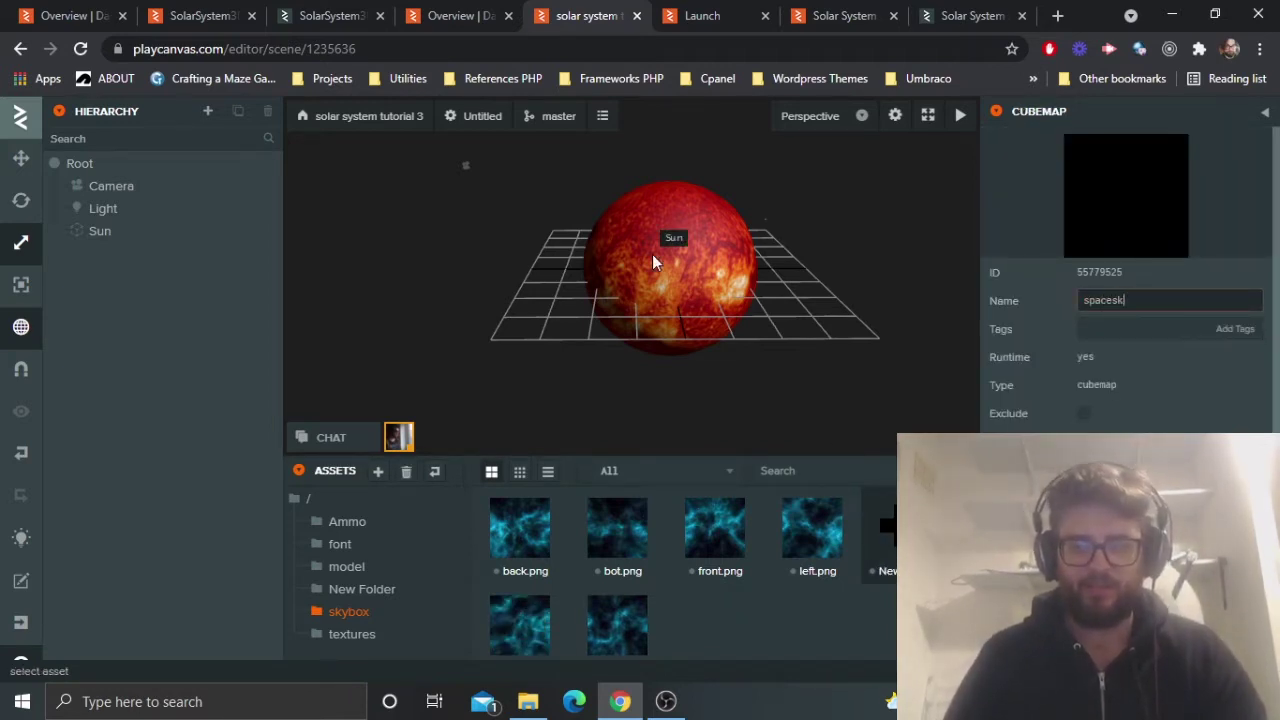
pyautogui.write('y')
pyautogui.press('Return')
# Assign top.png, left.png and front.png to their spacesky cubemap faces.
pyautogui.scroll(-3, 1152, 432)
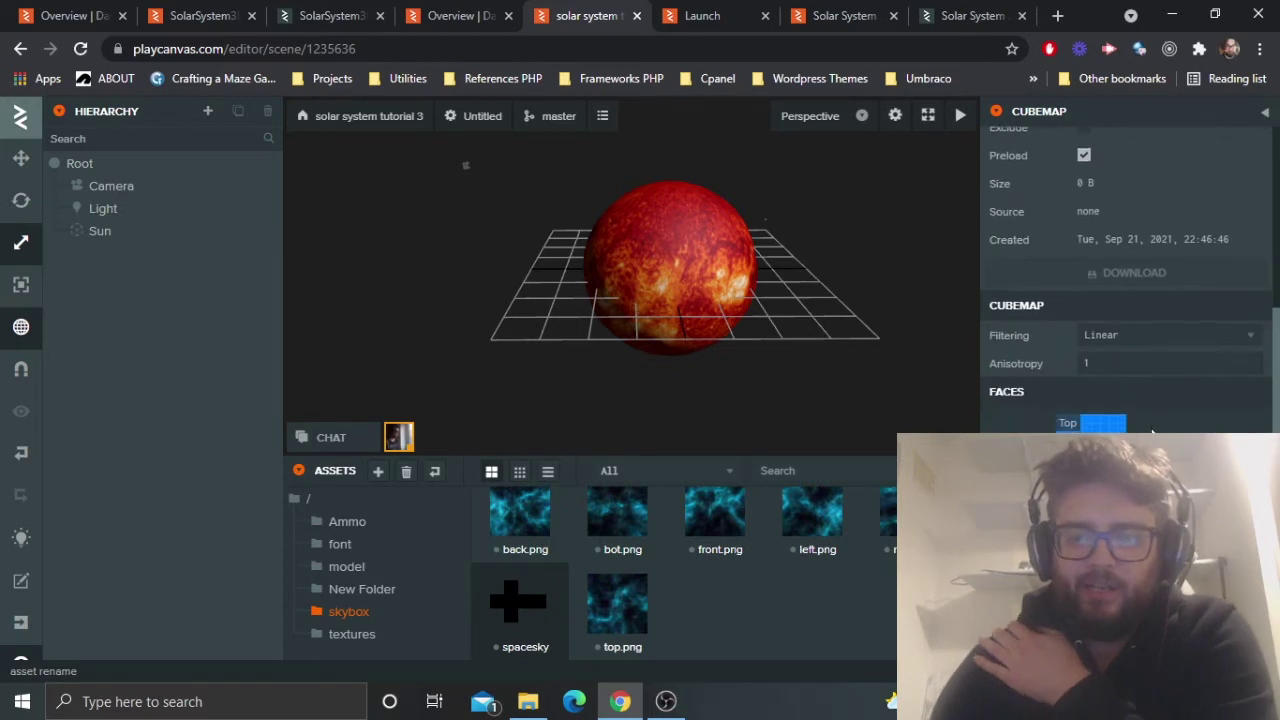
pyautogui.scroll(-1, 1152, 432)
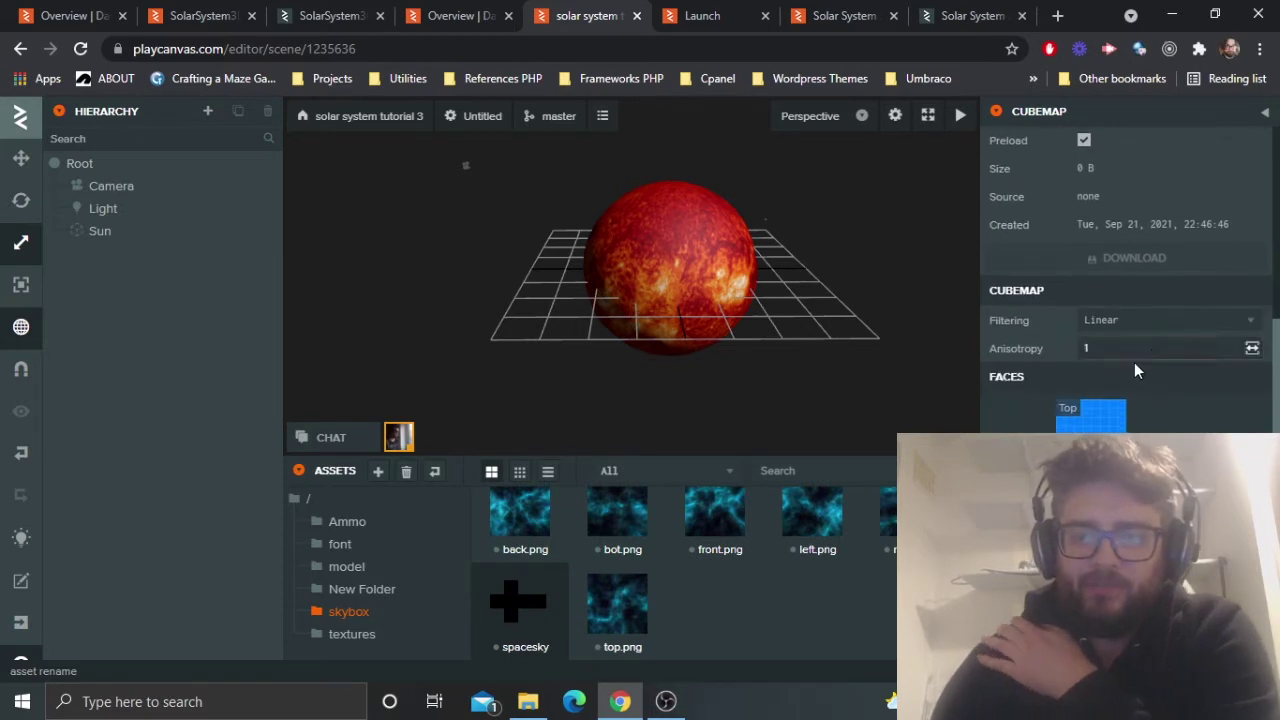
pyautogui.click(1070, 430)
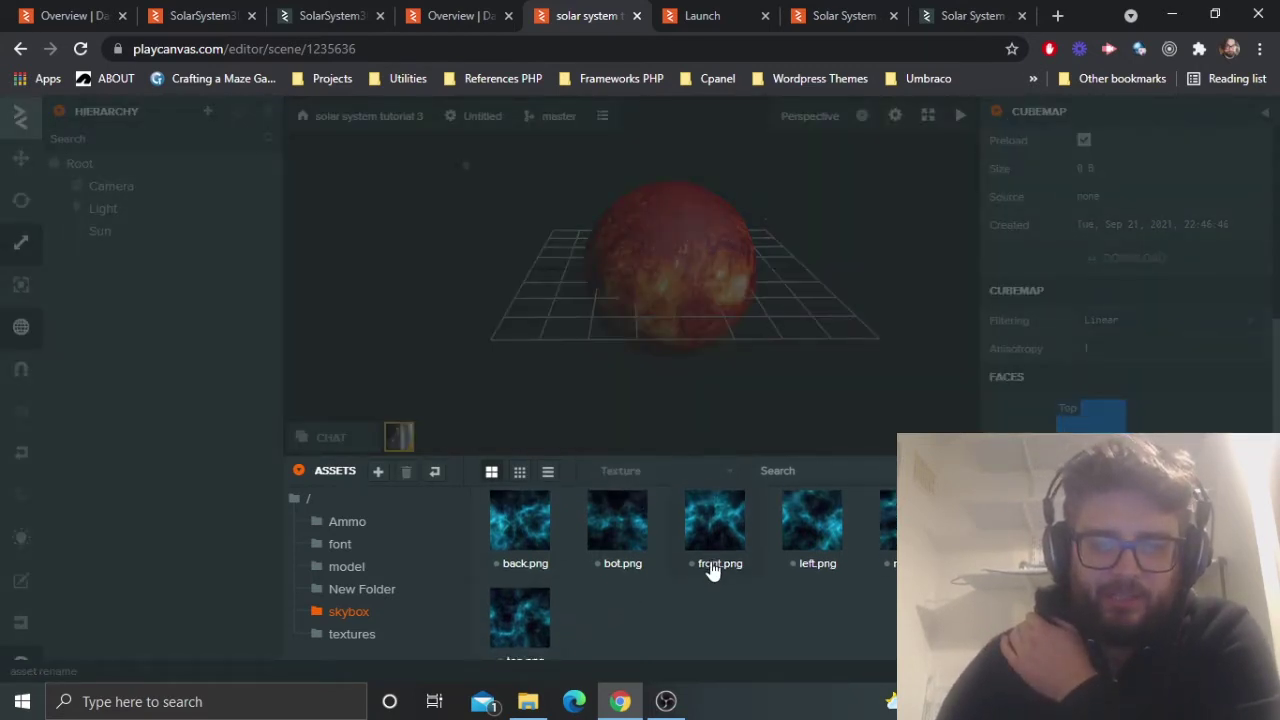
pyautogui.click(527, 625)
pyautogui.click(1020, 500)
pyautogui.click(836, 528)
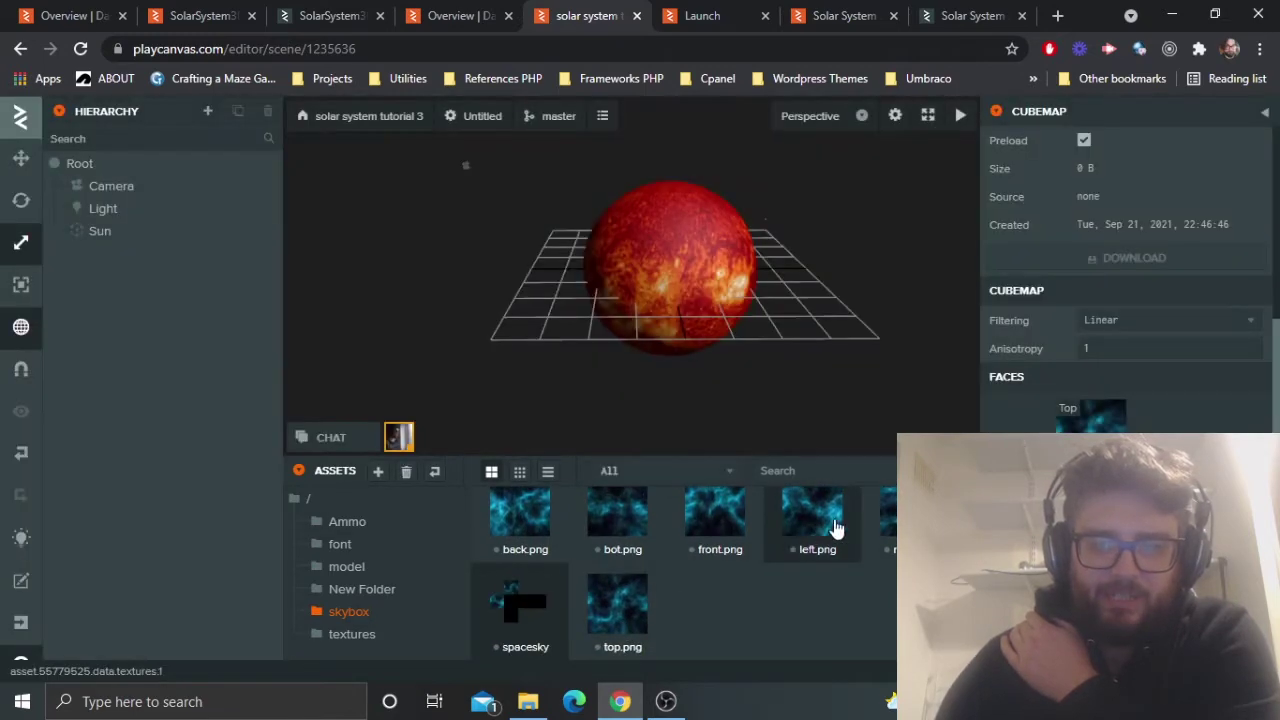
pyautogui.click(1090, 480)
pyautogui.click(720, 520)
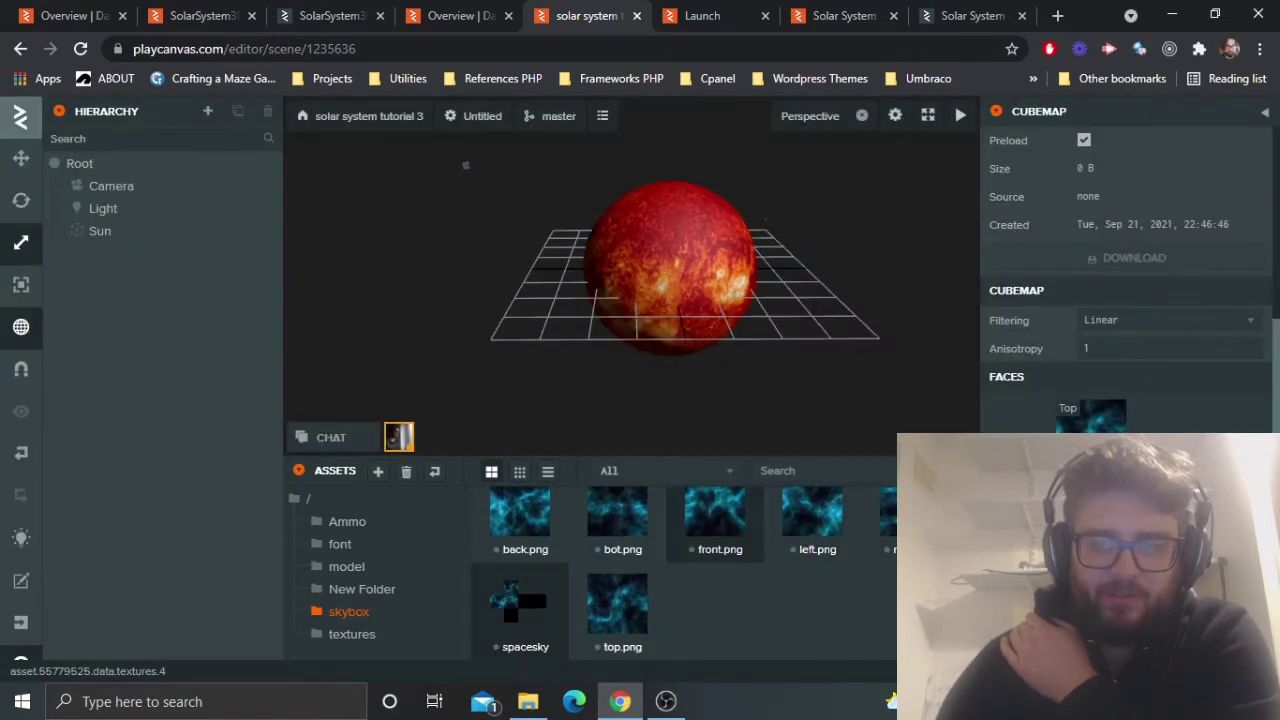
# Fill the remaining cubemap faces, finishing with bot.png.
pyautogui.click(1160, 480)
pyautogui.click(714, 520)
pyautogui.click(1160, 480)
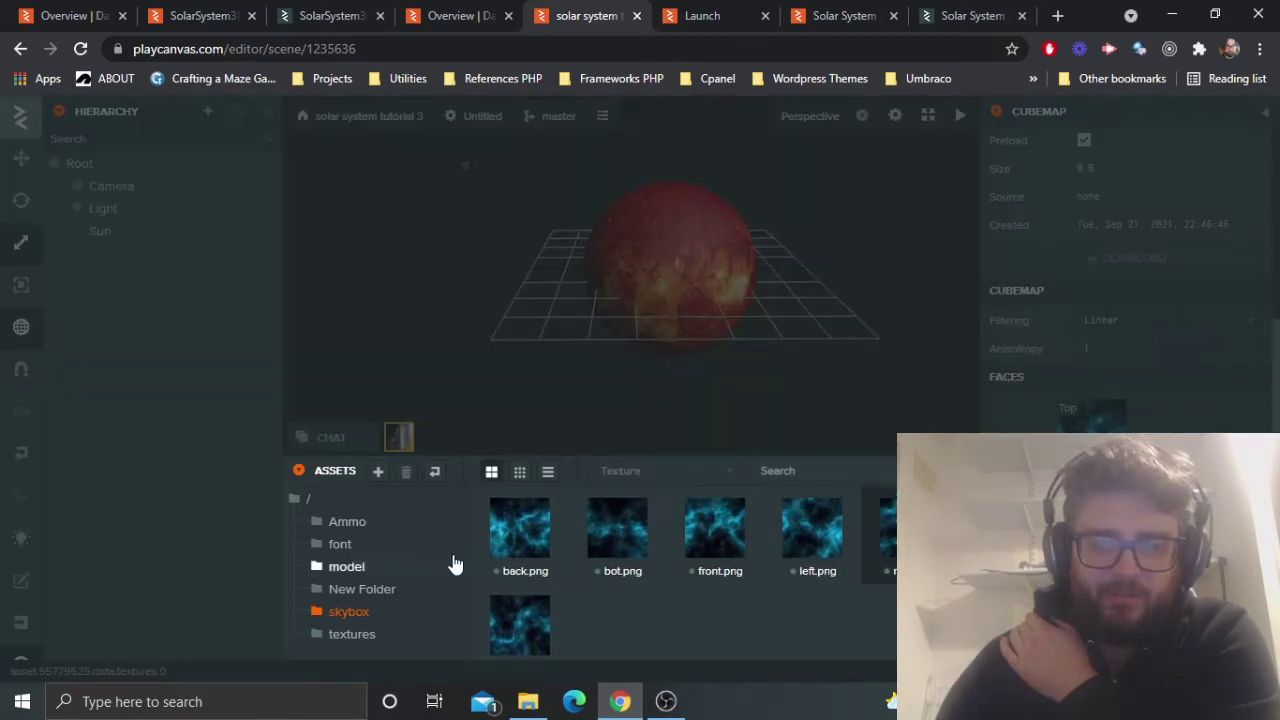
pyautogui.click(570, 563)
pyautogui.click(1160, 480)
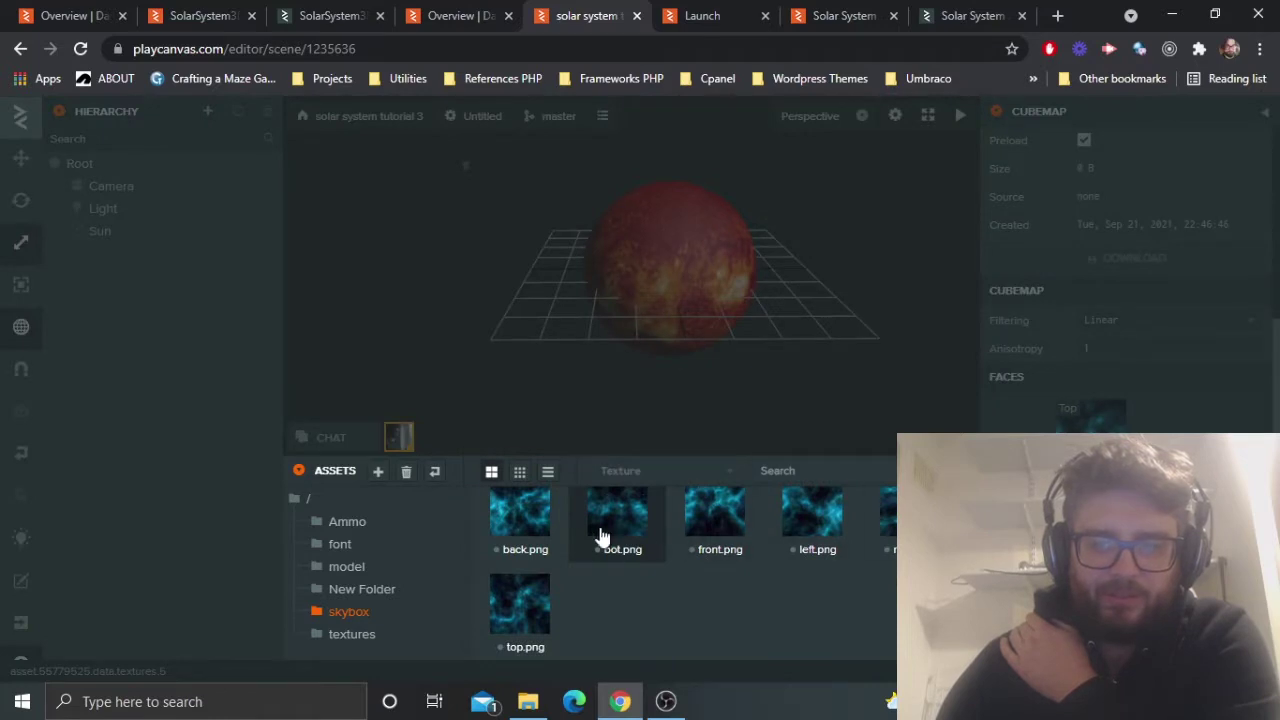
pyautogui.click(545, 530)
pyautogui.click(1160, 480)
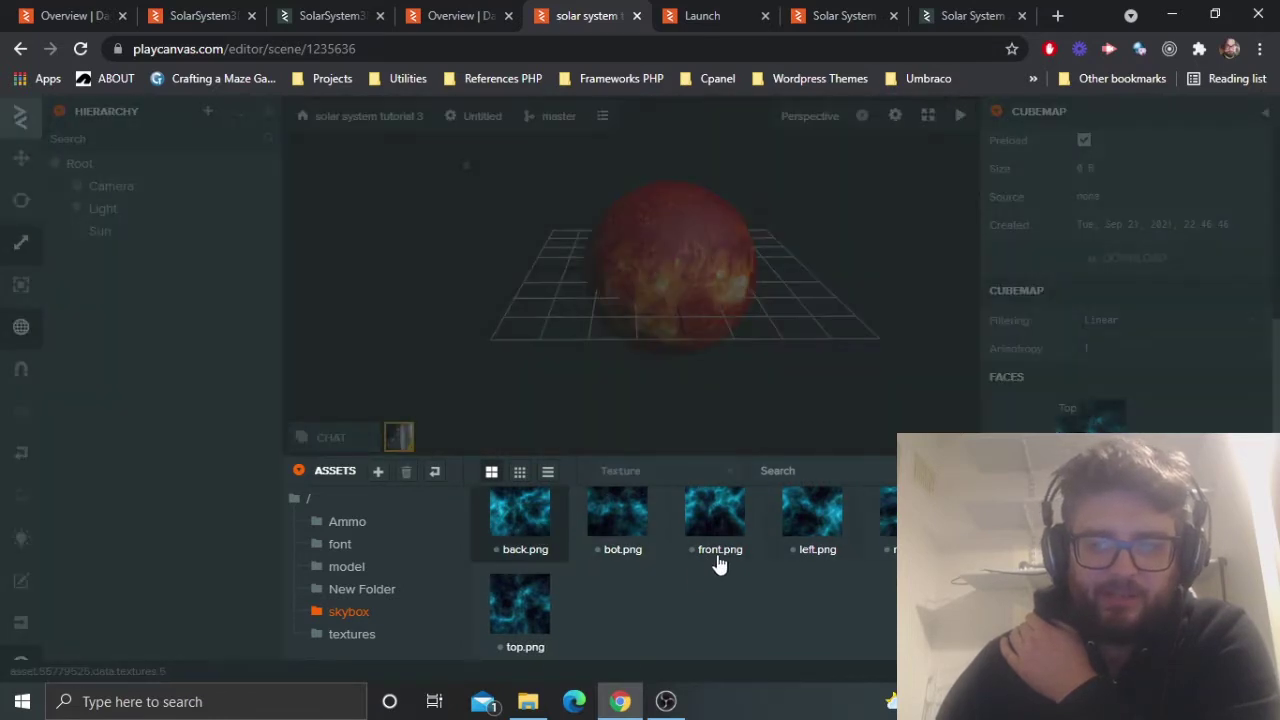
pyautogui.click(632, 538)
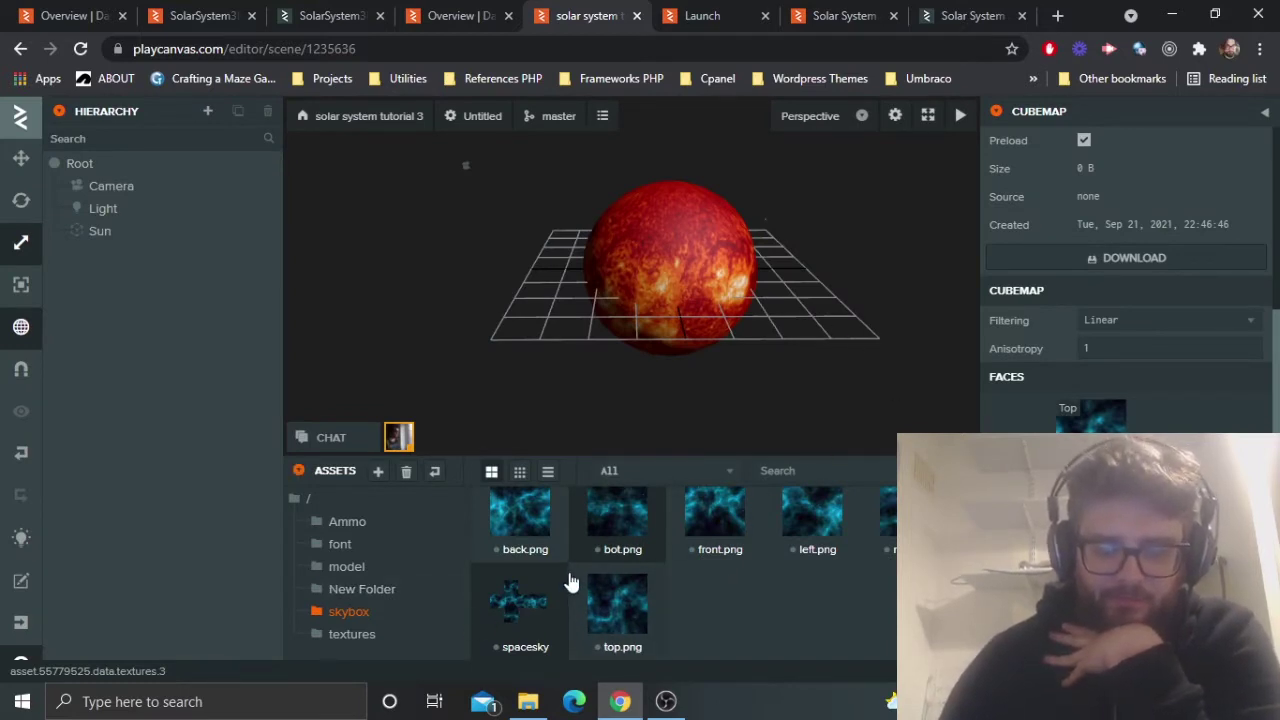
# Rename the scene to 'space scene' in the scene settings.
pyautogui.click(482, 116)
pyautogui.moveTo(975, 130)
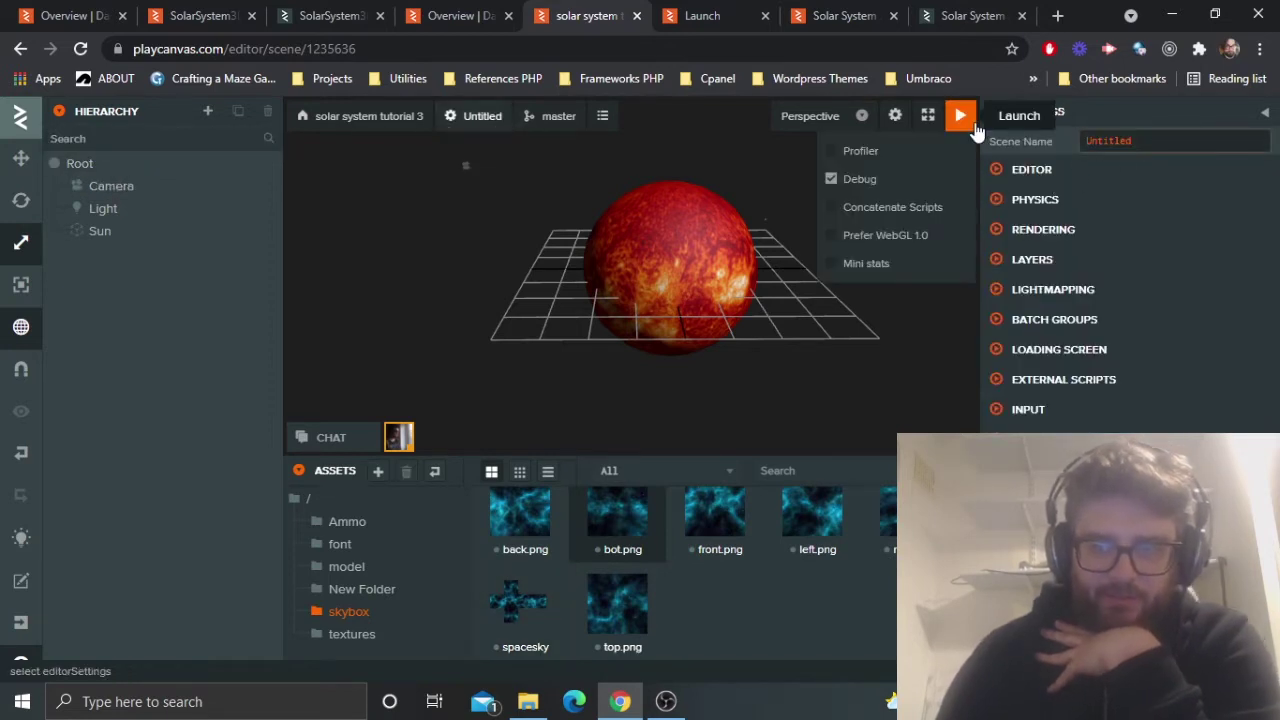
pyautogui.write('space scen')
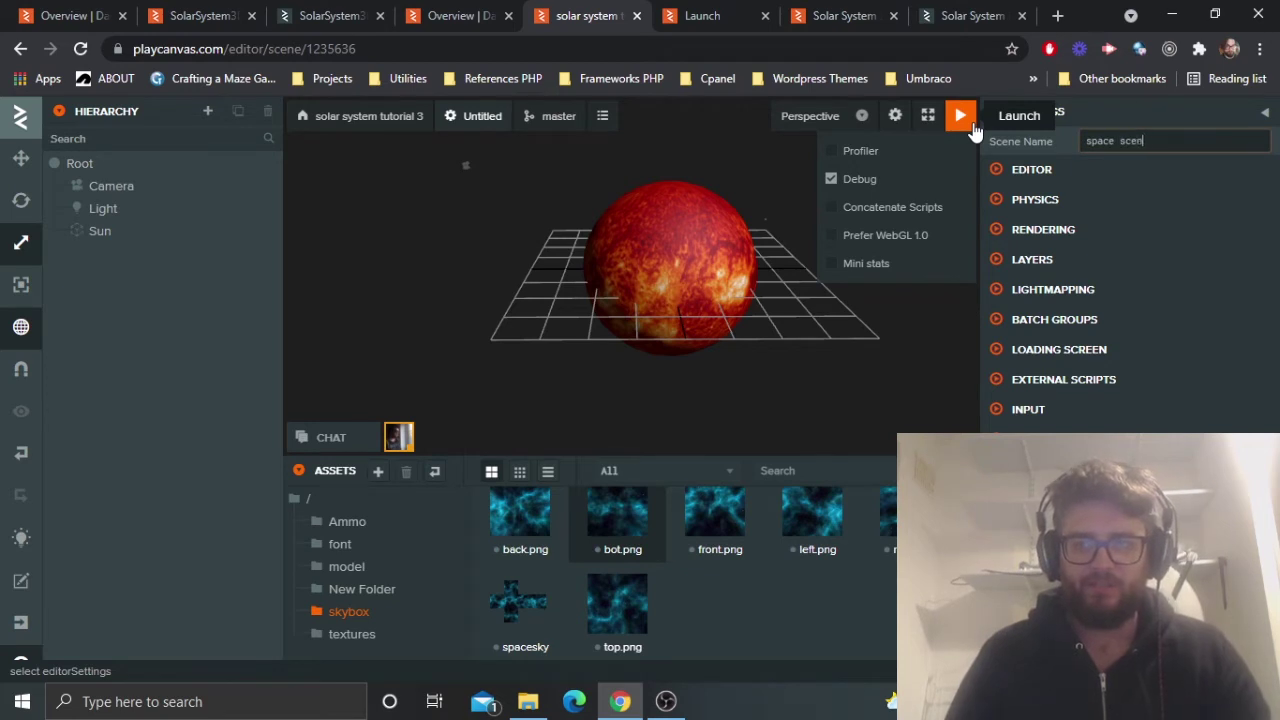
pyautogui.write('e')
pyautogui.press('Return')
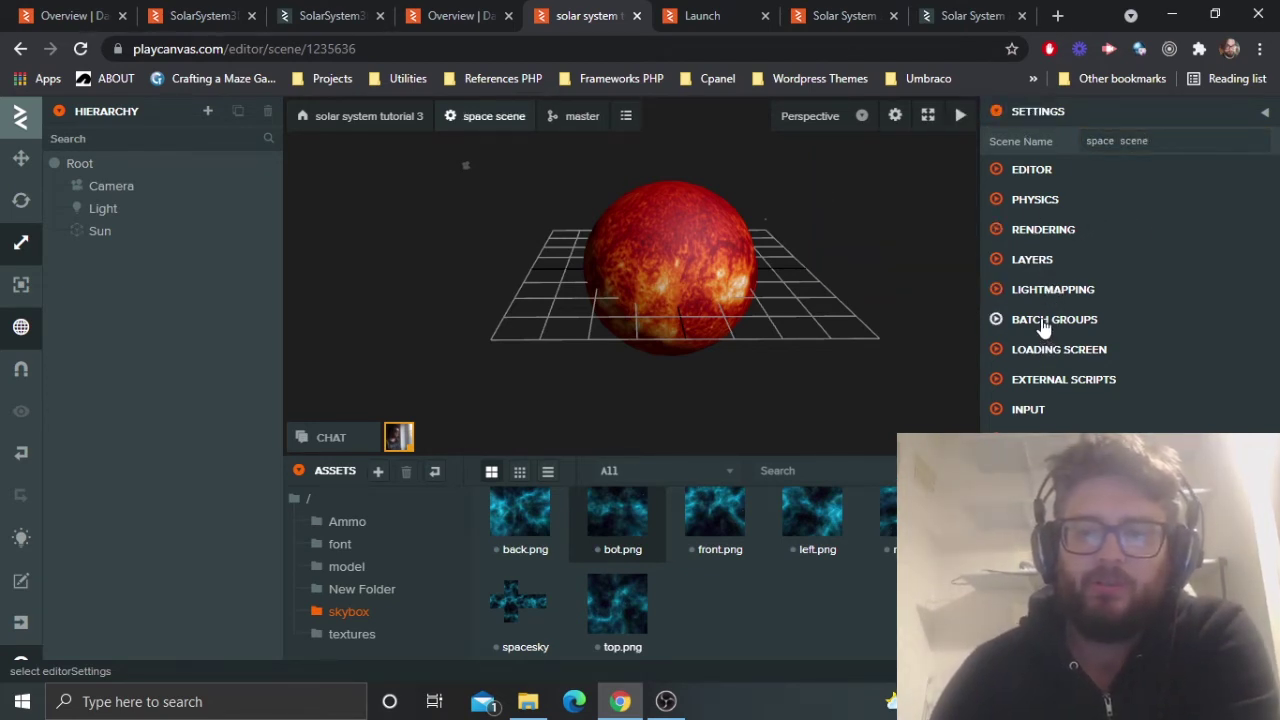
# Set the scene's Rendering skybox to the spacesky cubemap.
pyautogui.click(1034, 231)
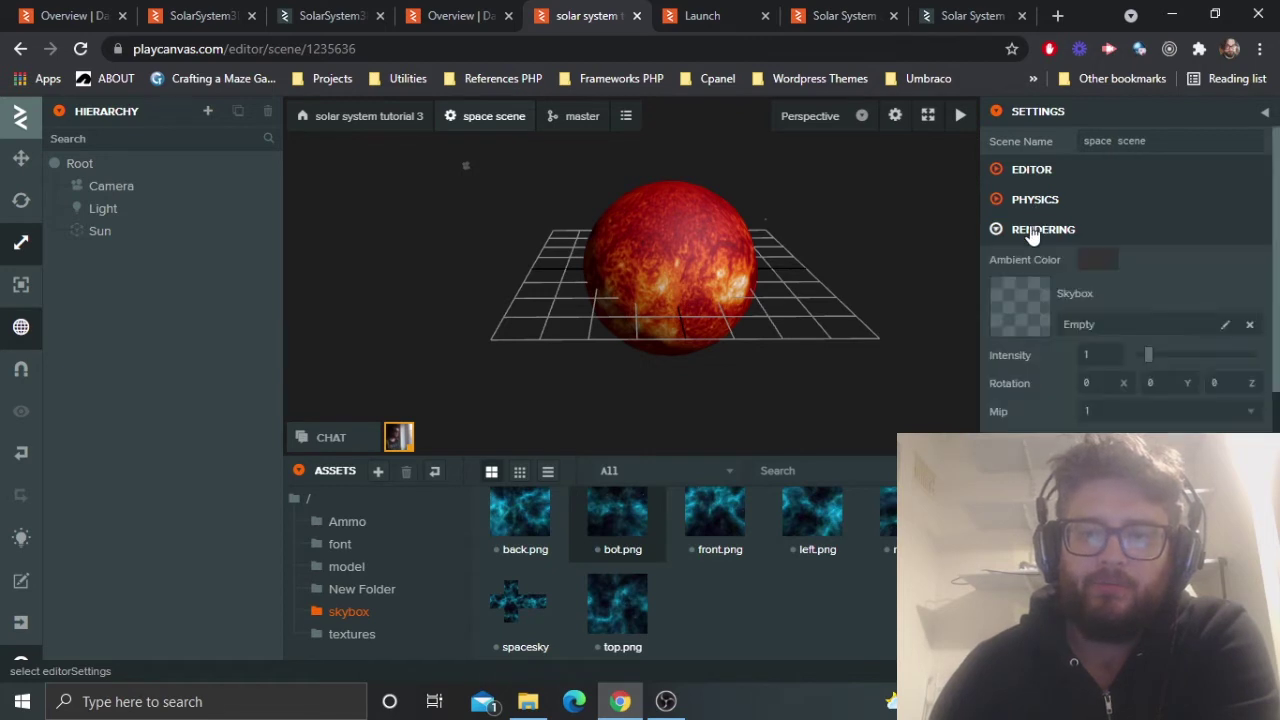
pyautogui.click(1018, 232)
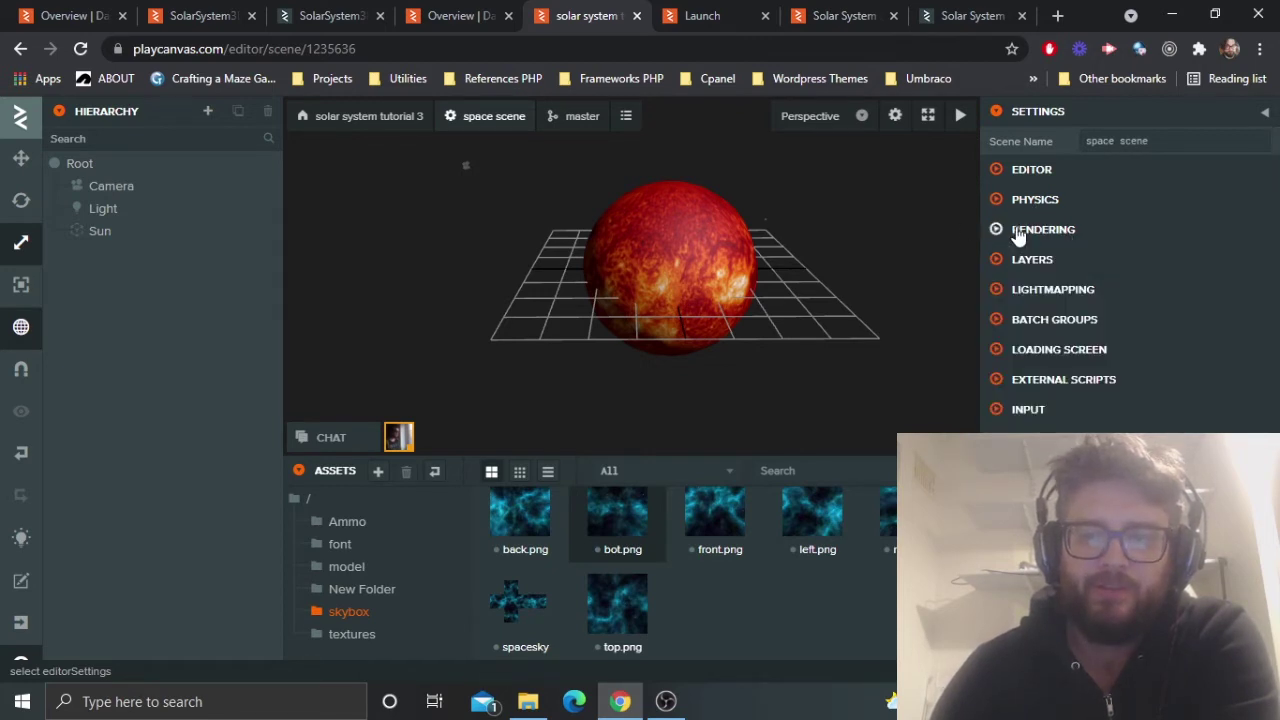
pyautogui.click(1018, 232)
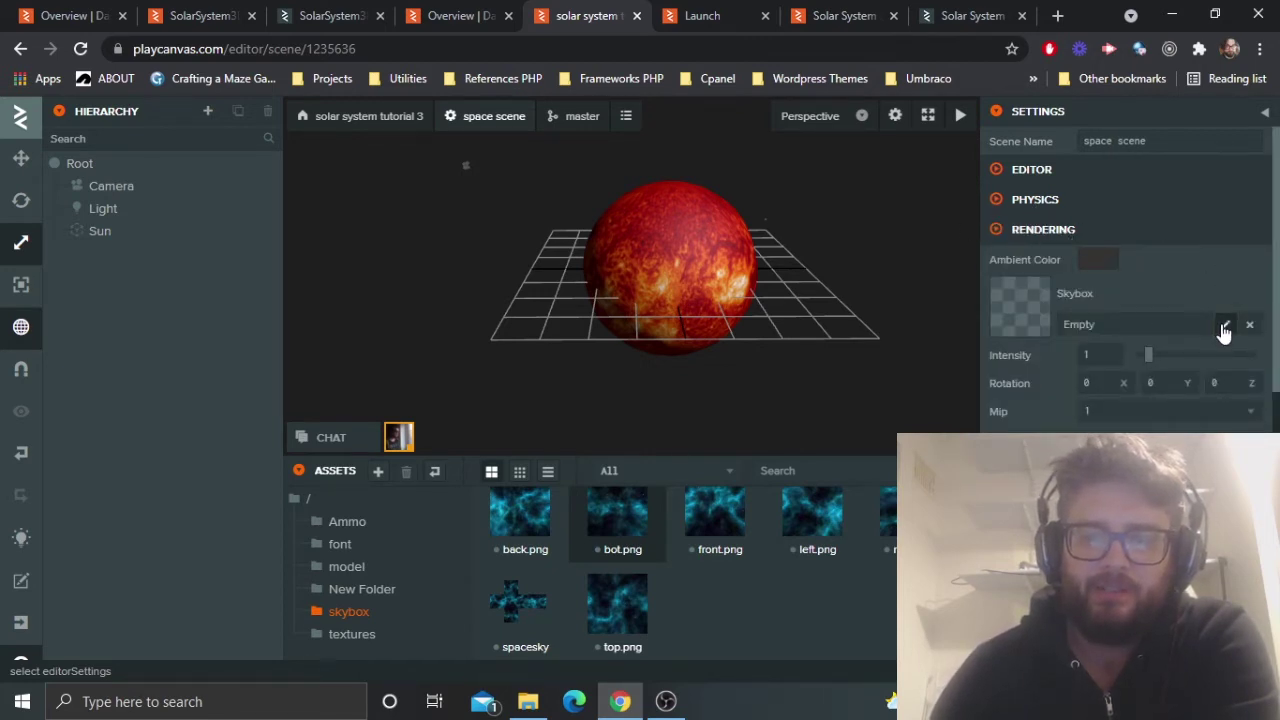
pyautogui.click(1224, 326)
pyautogui.click(533, 545)
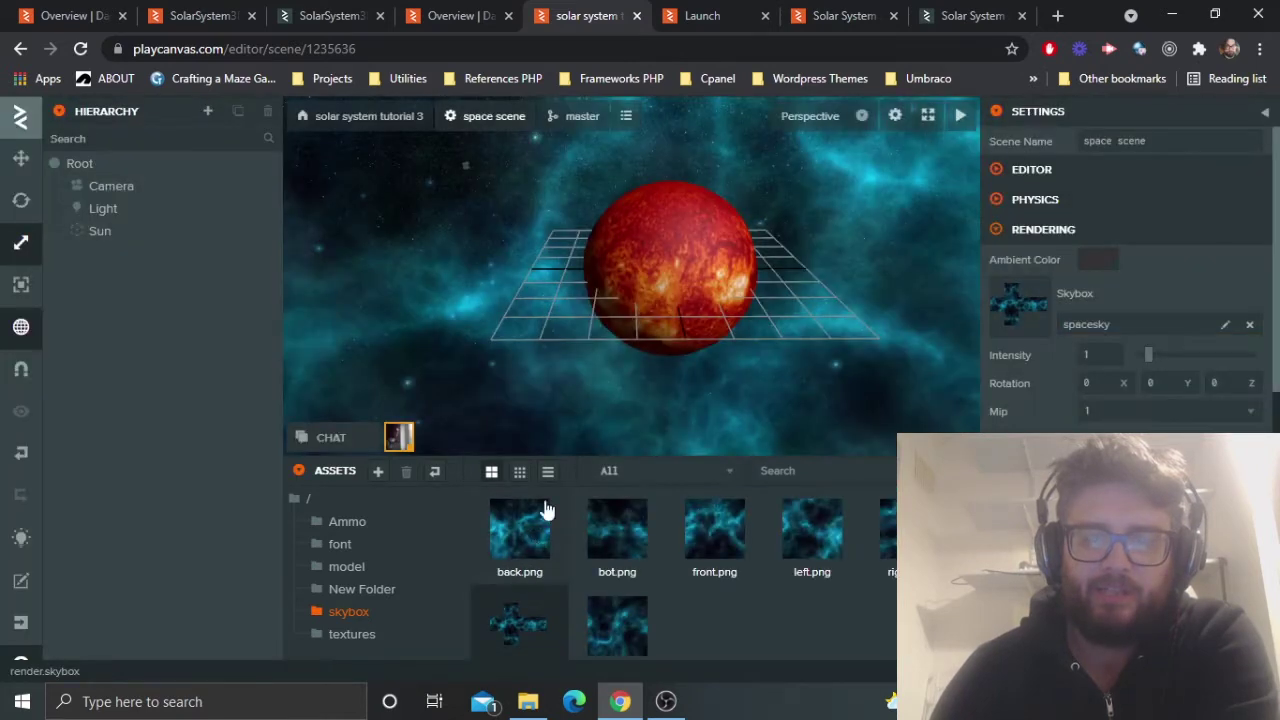
pyautogui.click(705, 12)
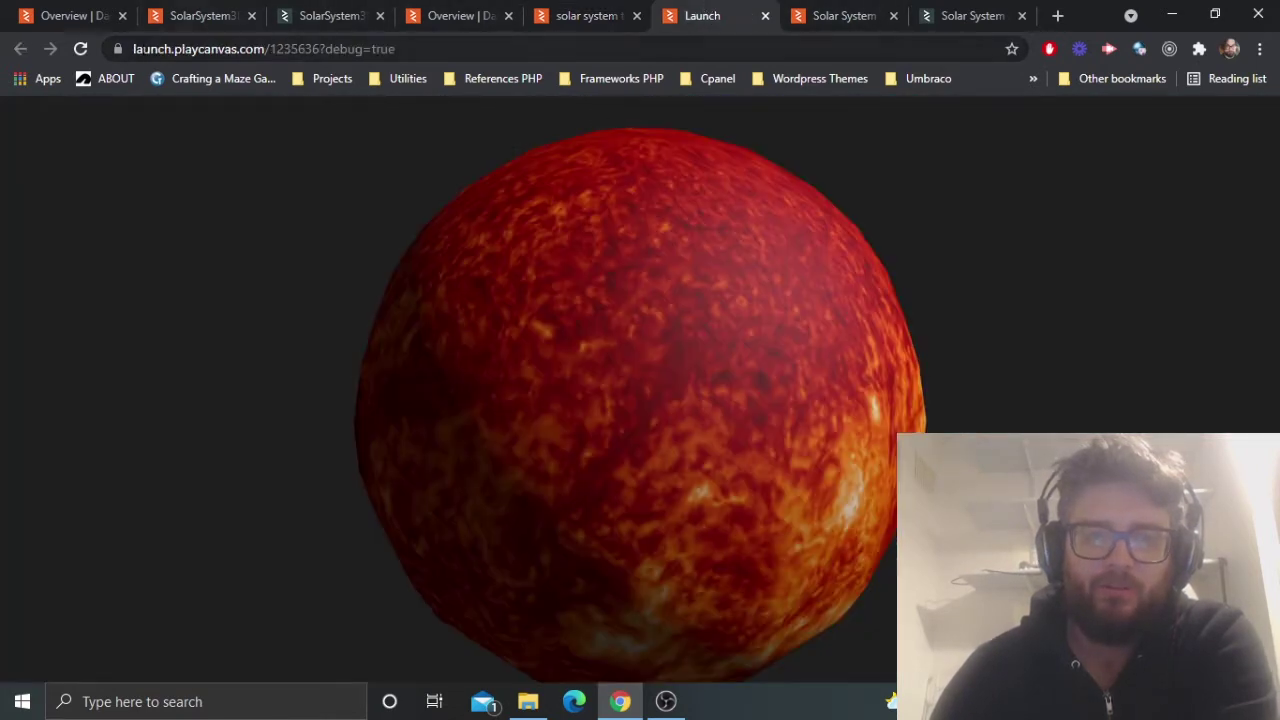
# Reload the launched game to see the Sun against the starry skybox, then reselect the Sun in the editor.
pyautogui.click(70, 44)
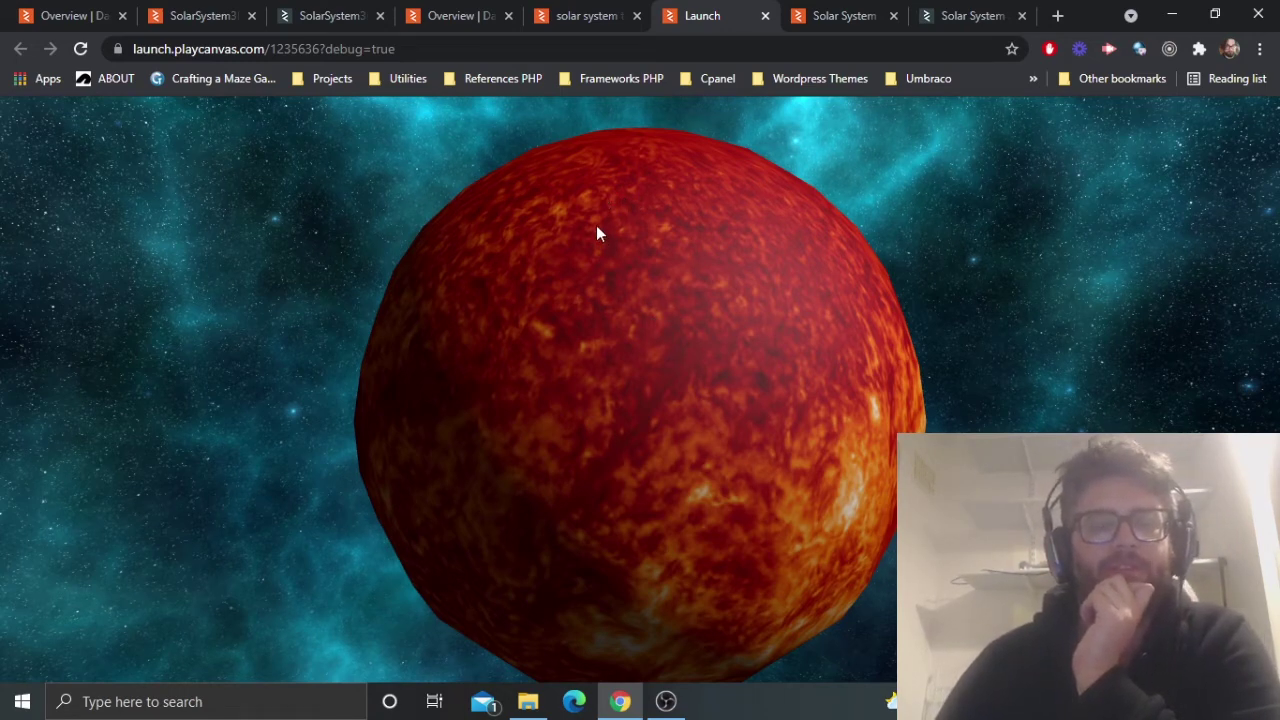
pyautogui.click(587, 16)
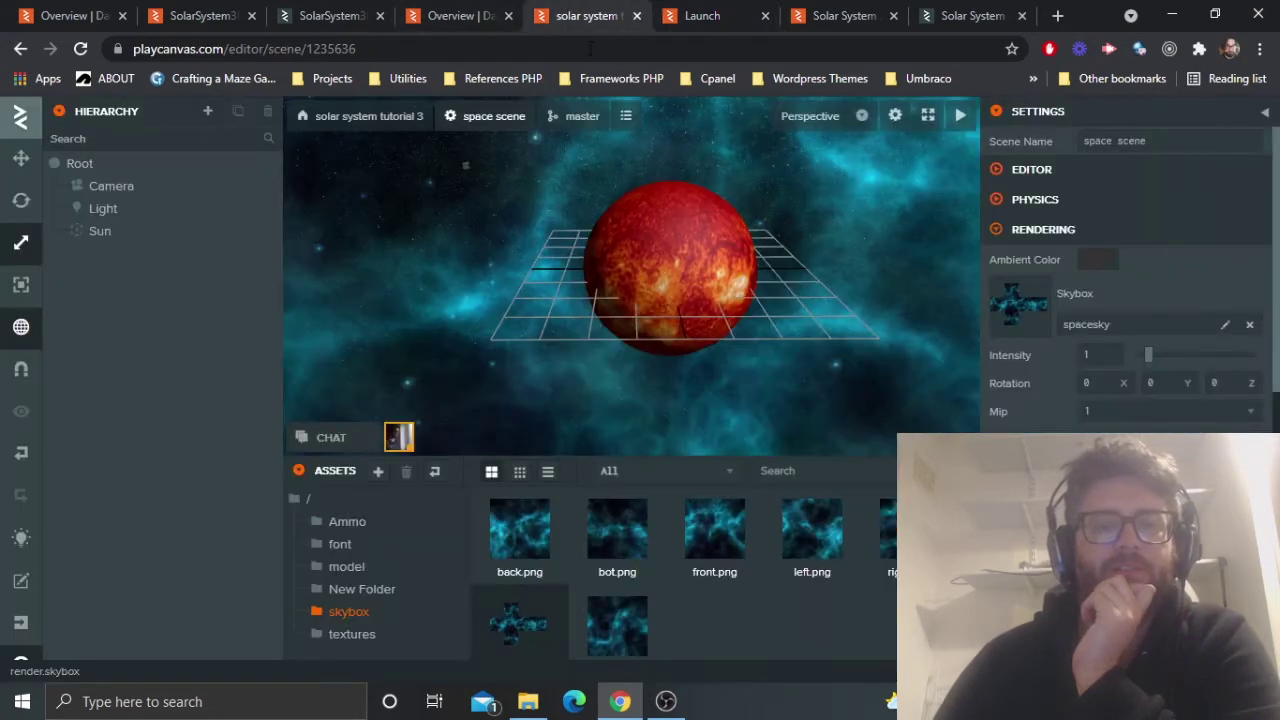
pyautogui.click(670, 231)
pyautogui.scroll(-3, 1128, 402)
pyautogui.scroll(3, 1128, 402)
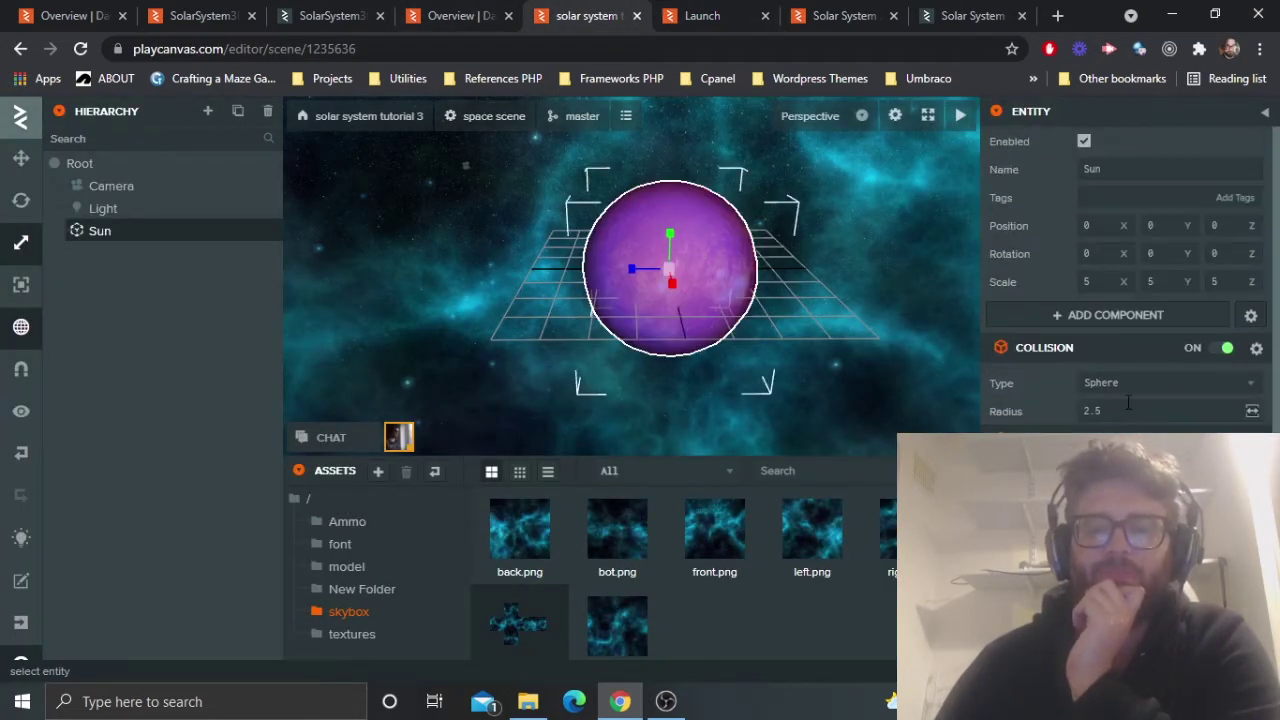
pyautogui.click(1109, 331)
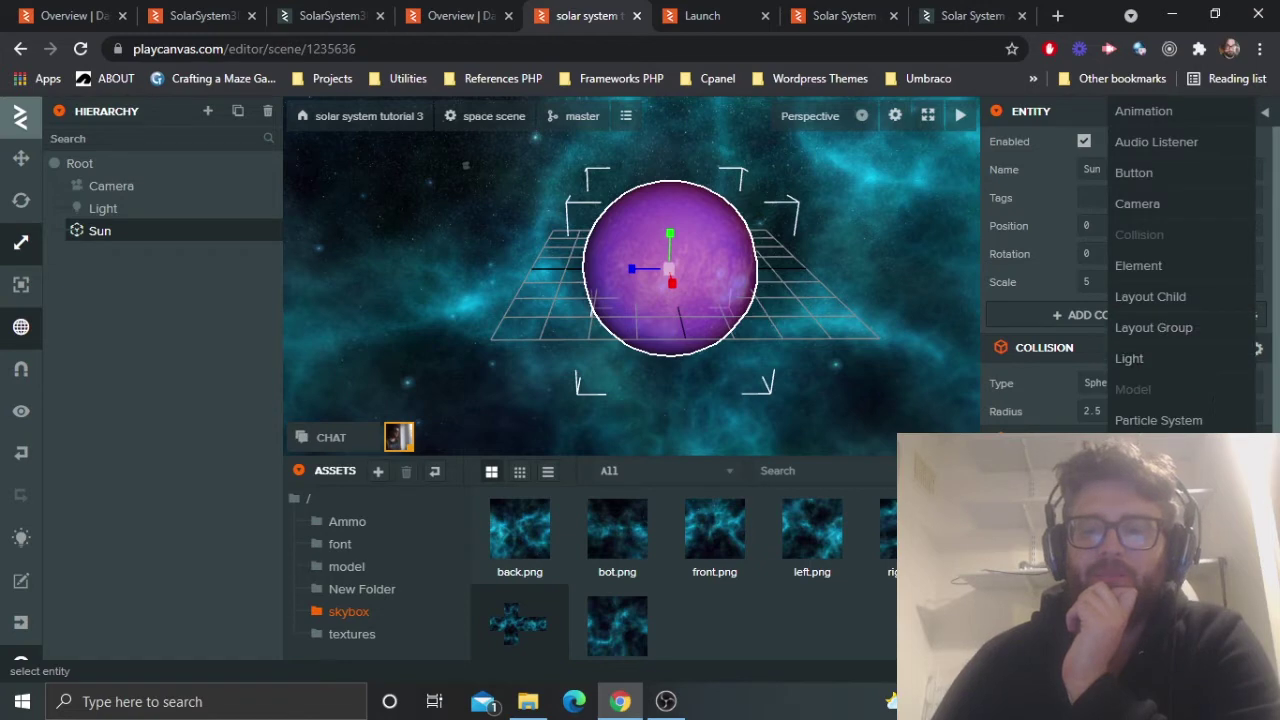
pyautogui.scroll(-5, 1128, 280)
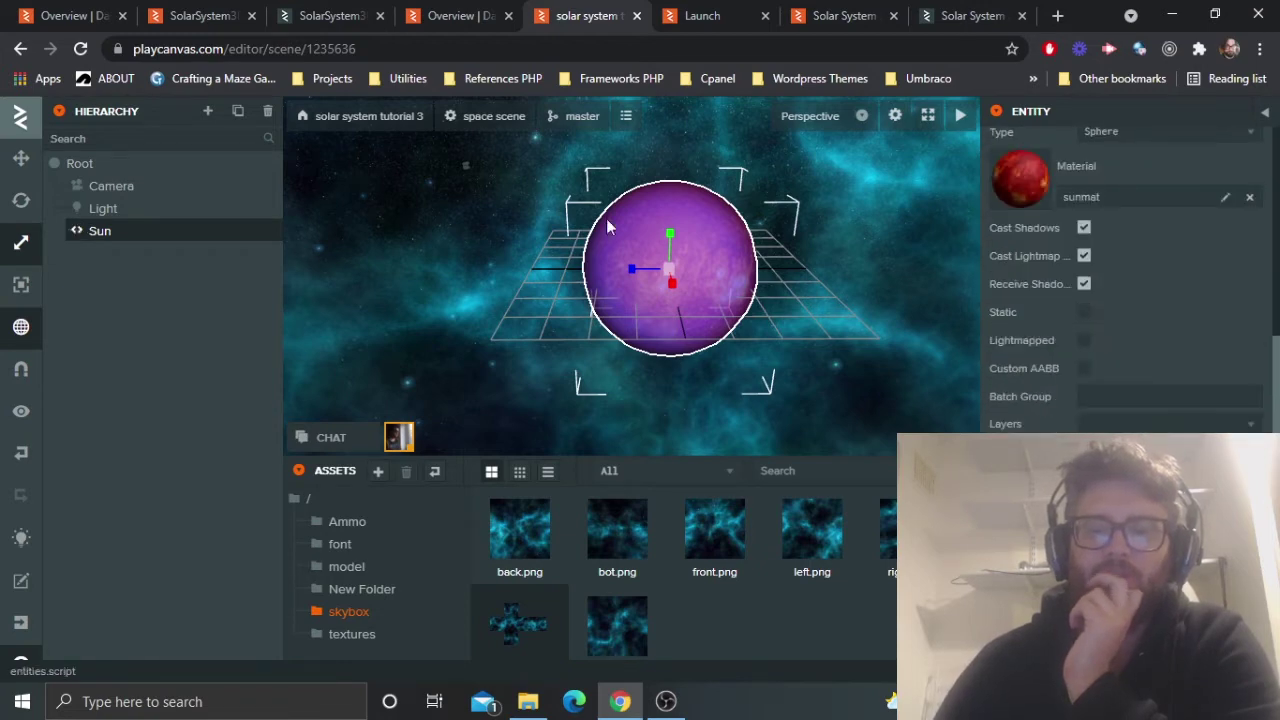
pyautogui.click(200, 15)
pyautogui.scroll(-3, 1128, 280)
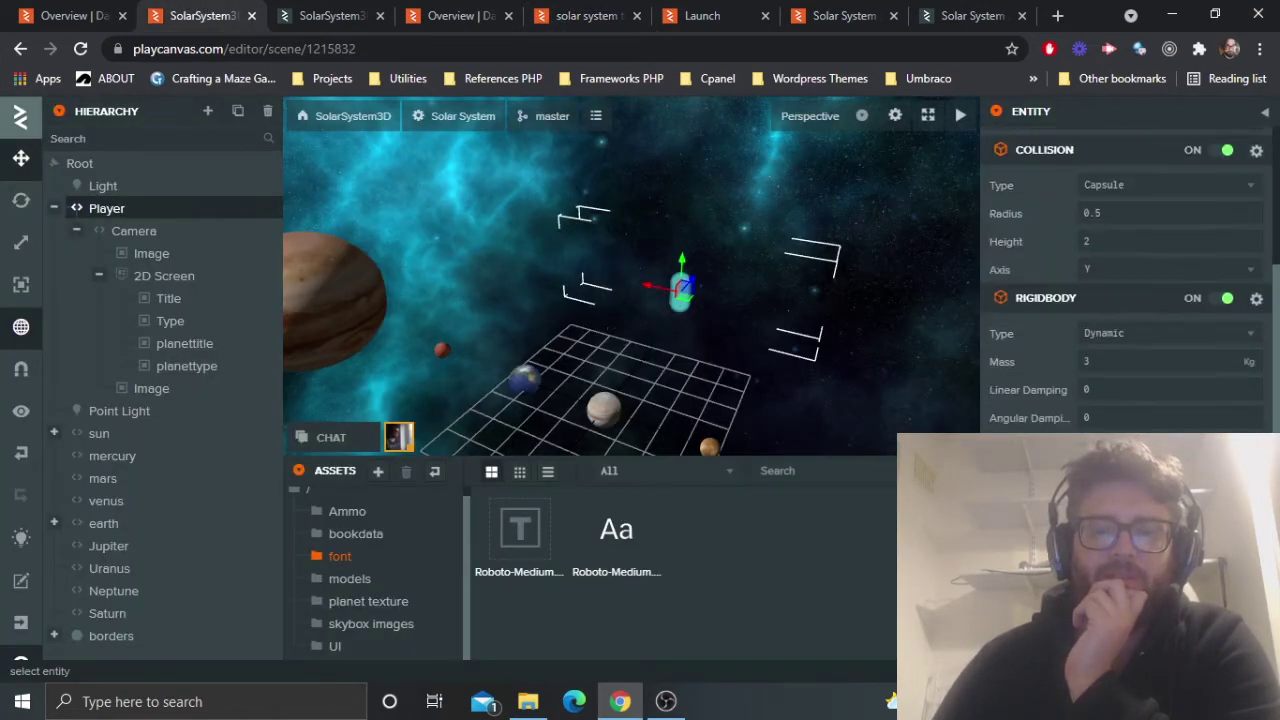
pyautogui.click(326, 283)
pyautogui.scroll(-5, 1128, 280)
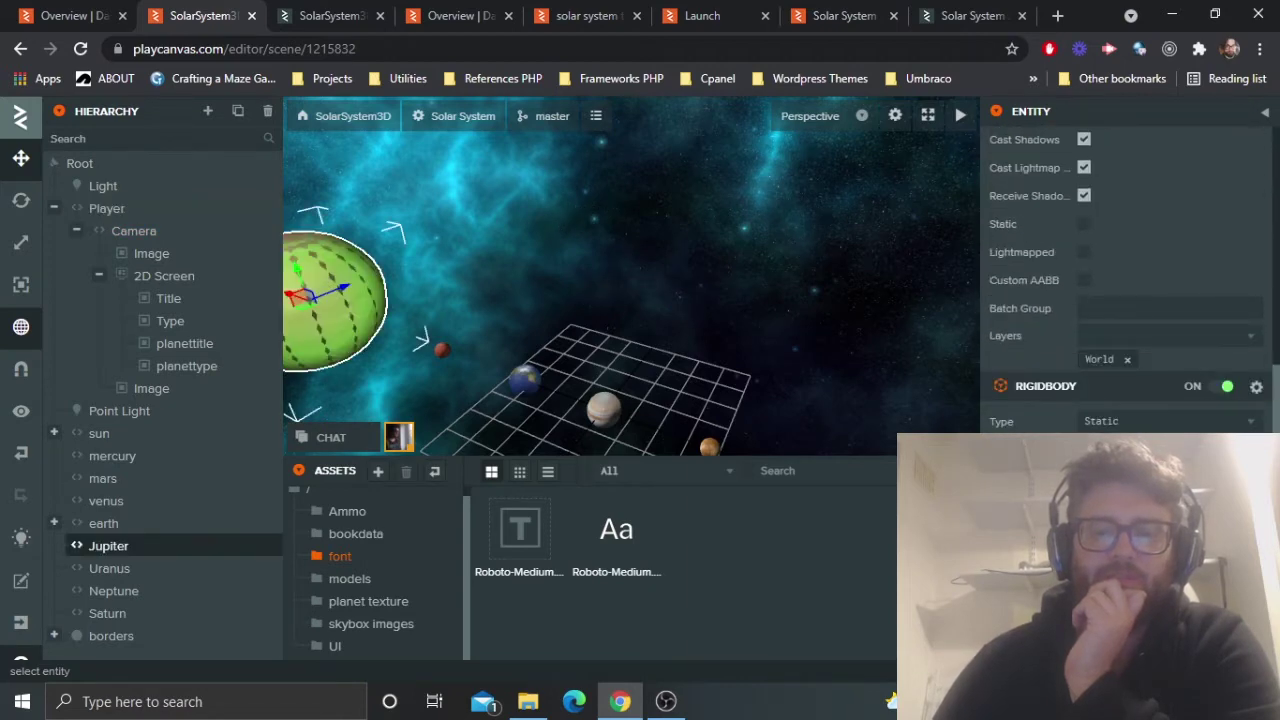
pyautogui.click(835, 15)
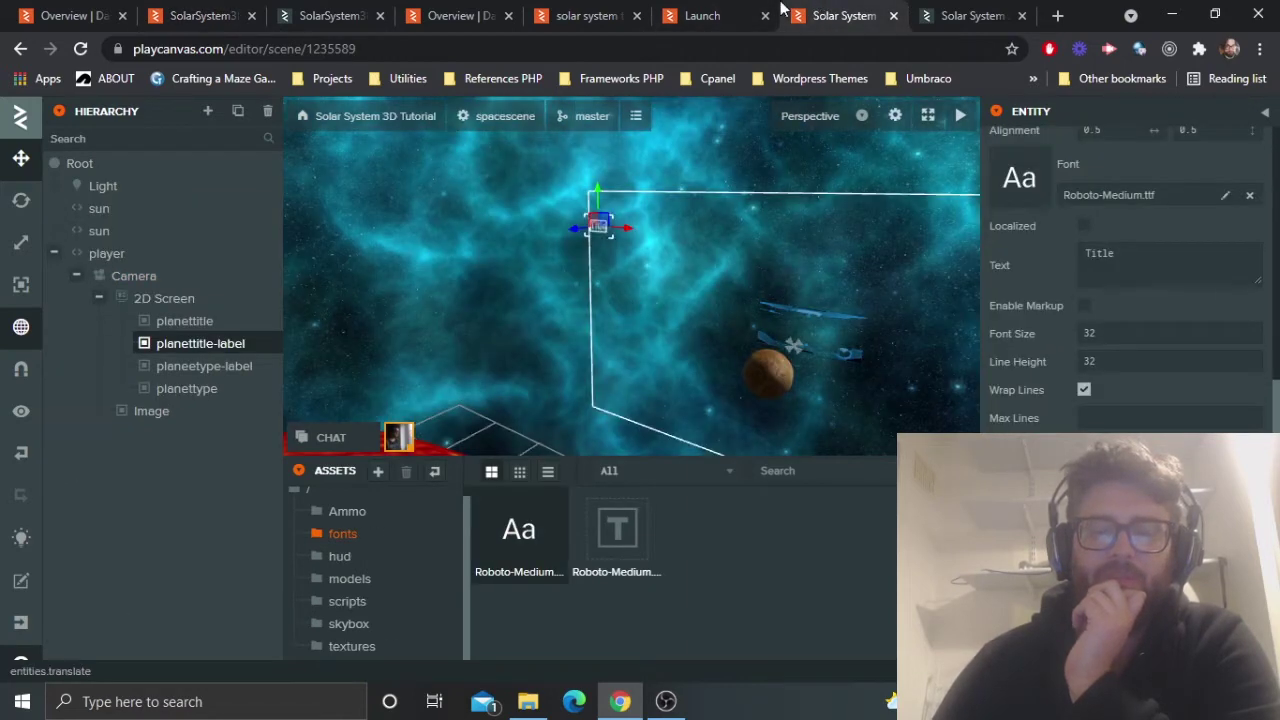
pyautogui.click(970, 8)
pyautogui.click(880, 12)
pyautogui.click(762, 10)
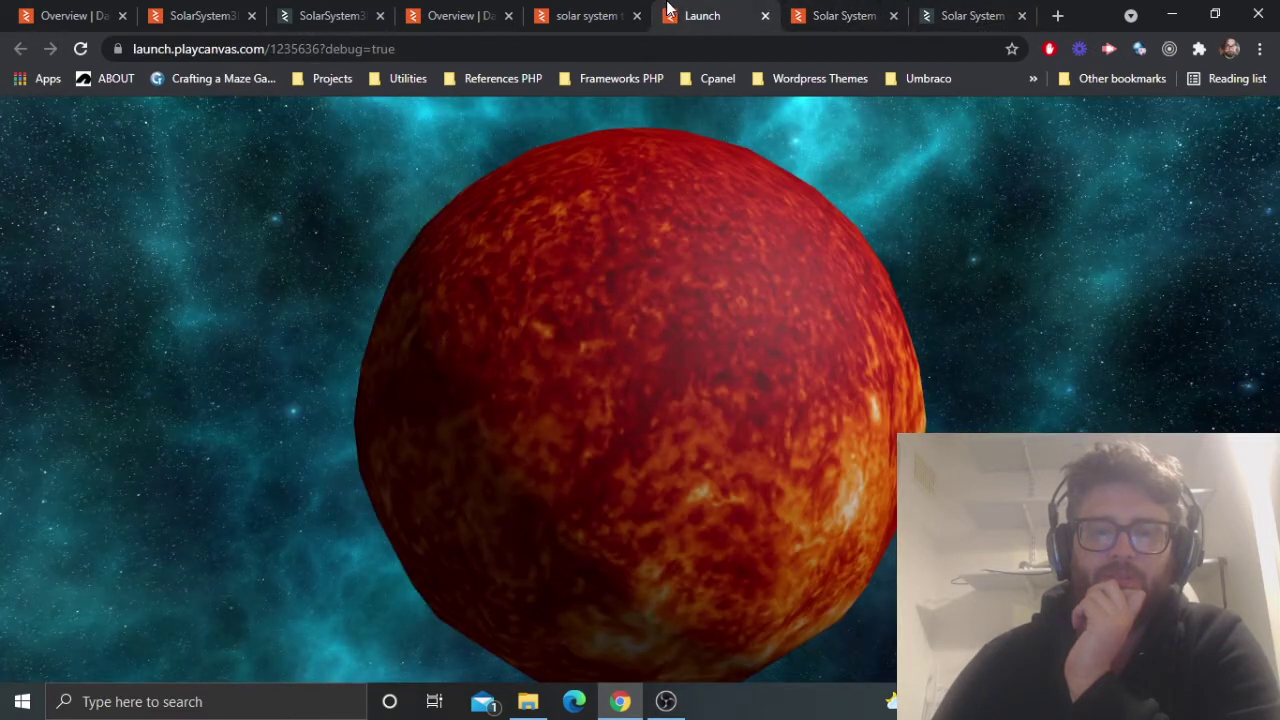
pyautogui.click(587, 15)
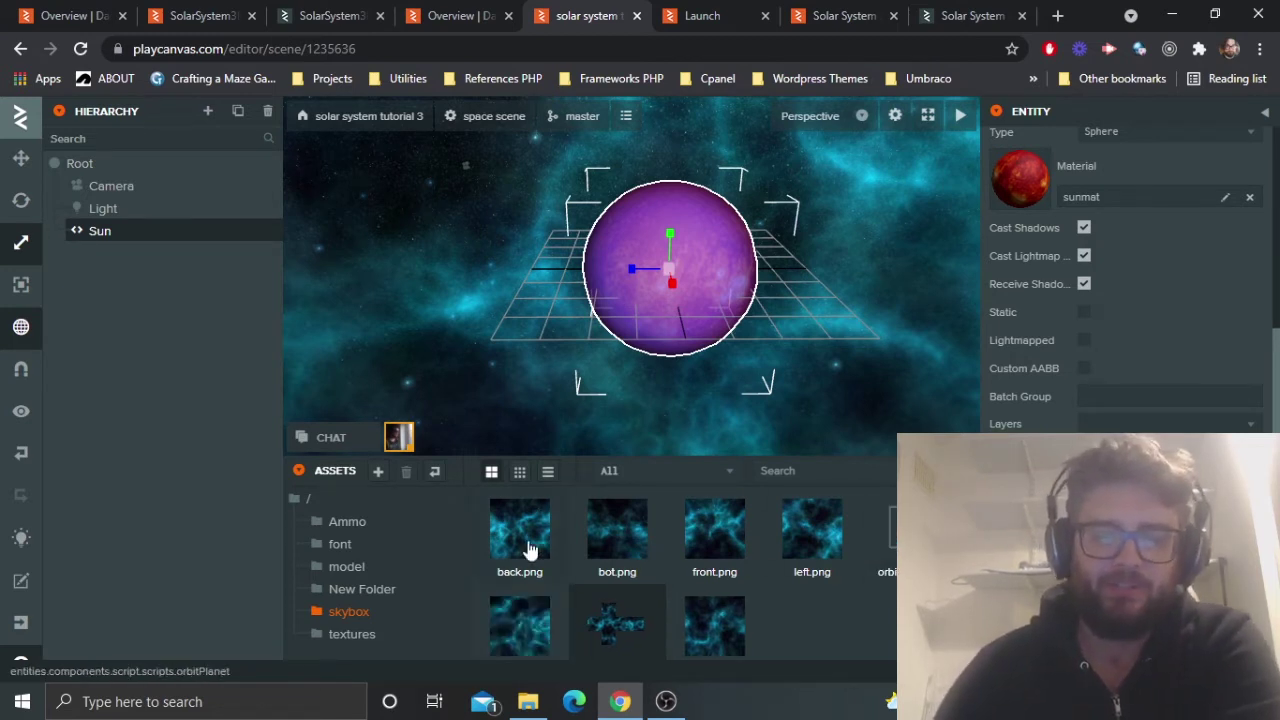
# Create a new asset folder and name it scripts.
pyautogui.rightClick(368, 510)
pyautogui.moveTo(386, 512)
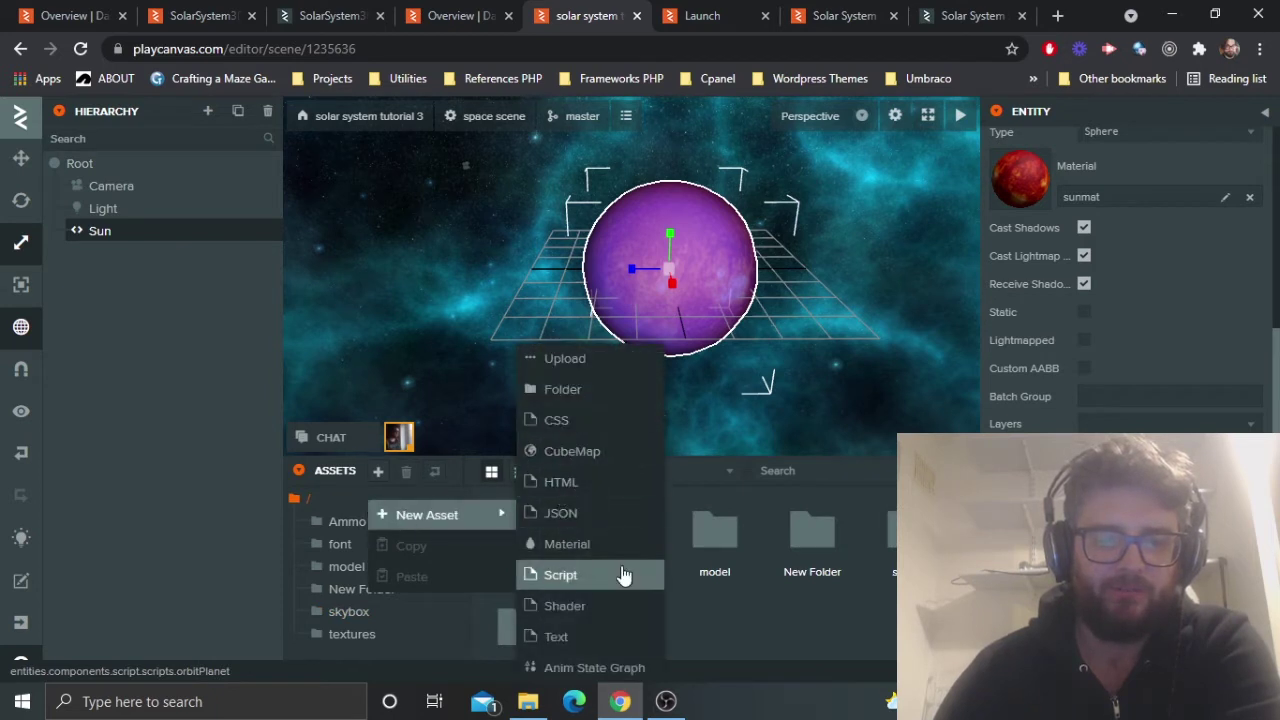
pyautogui.click(562, 389)
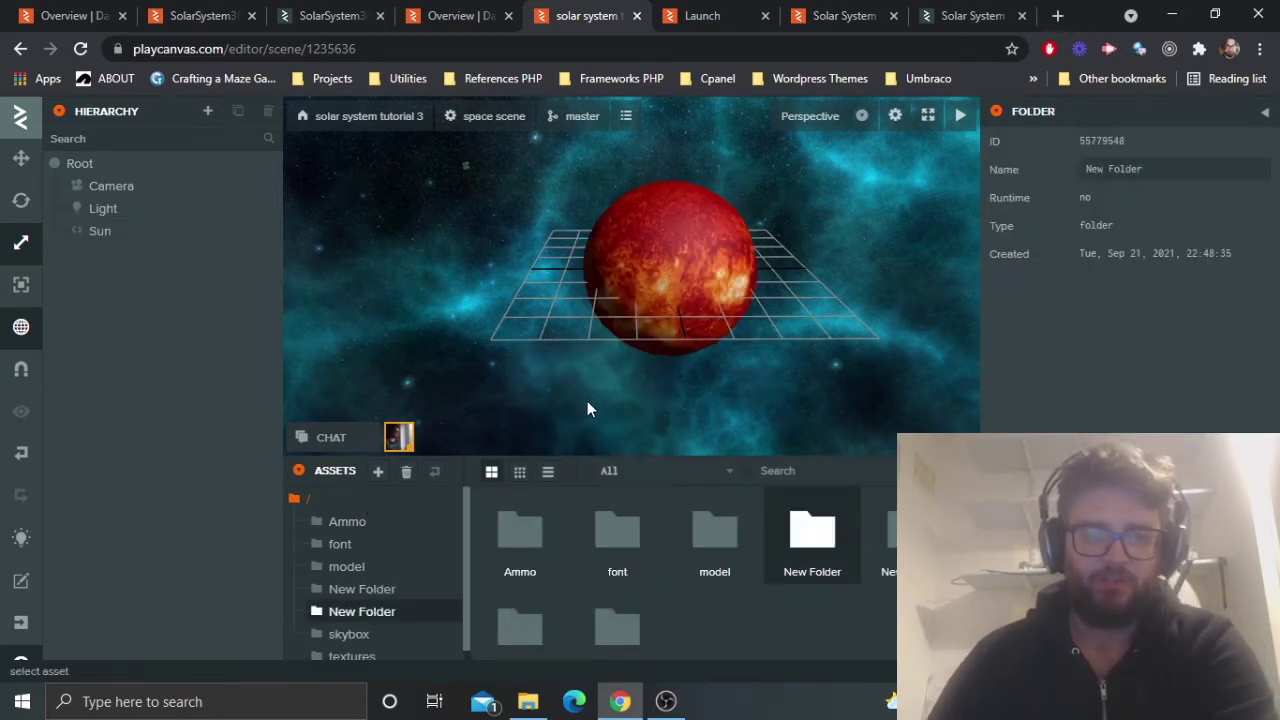
pyautogui.doubleClick(797, 550)
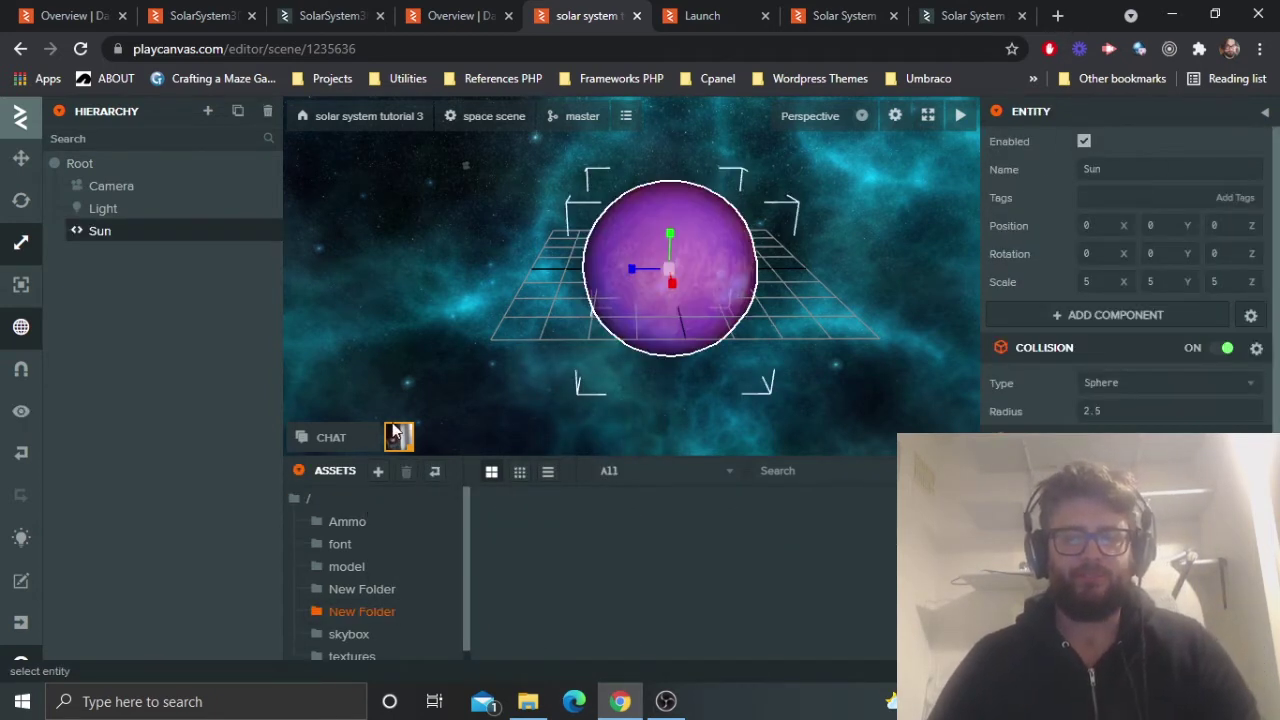
pyautogui.click(1236, 178)
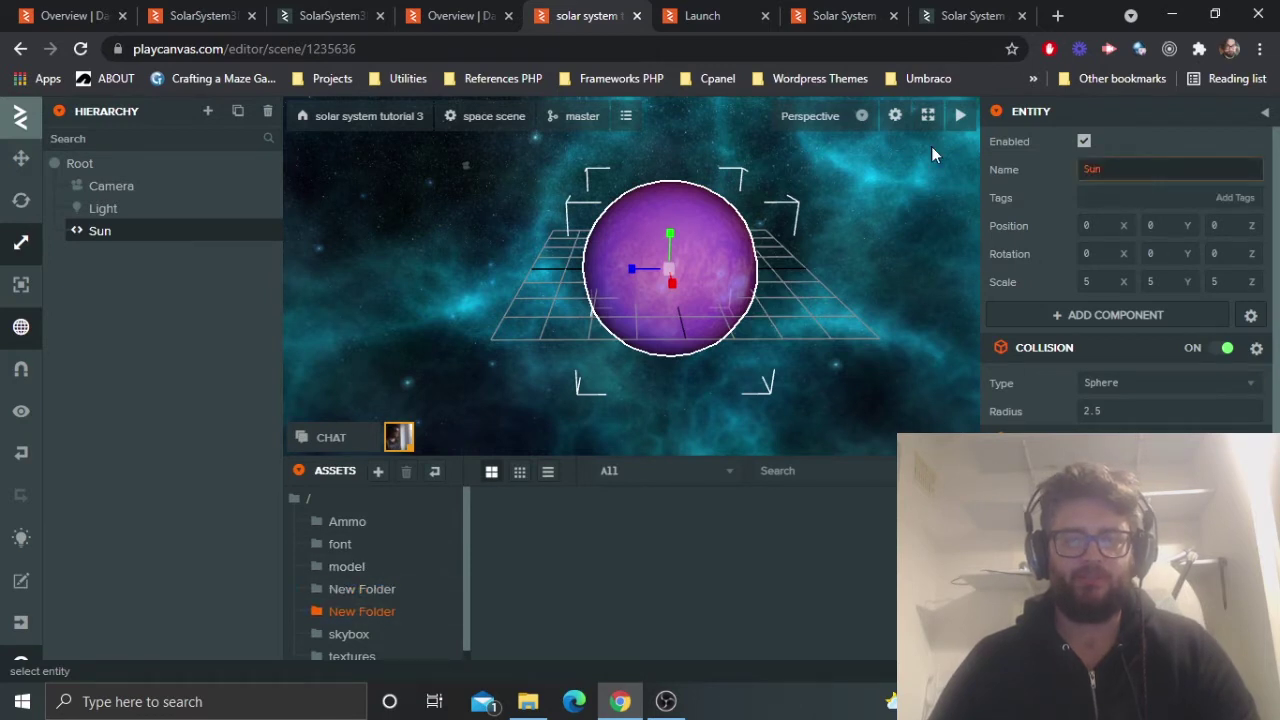
pyautogui.write('s')
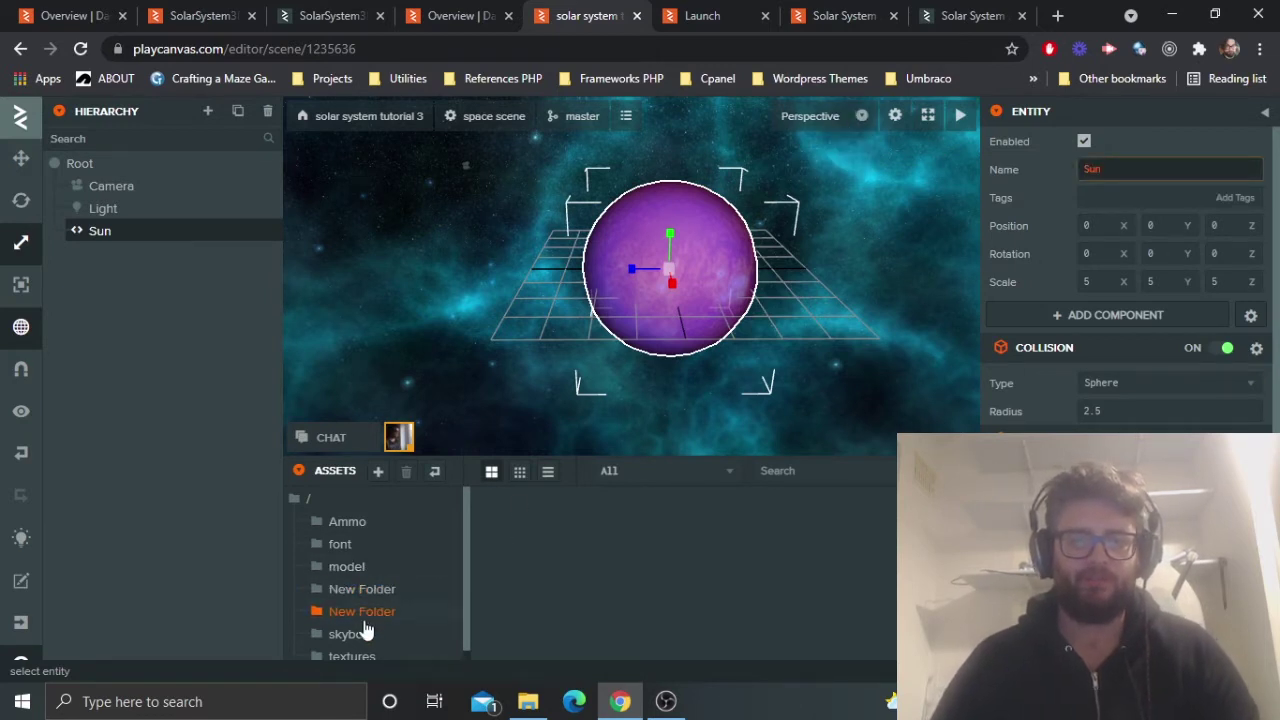
pyautogui.click(364, 617)
pyautogui.click(357, 617)
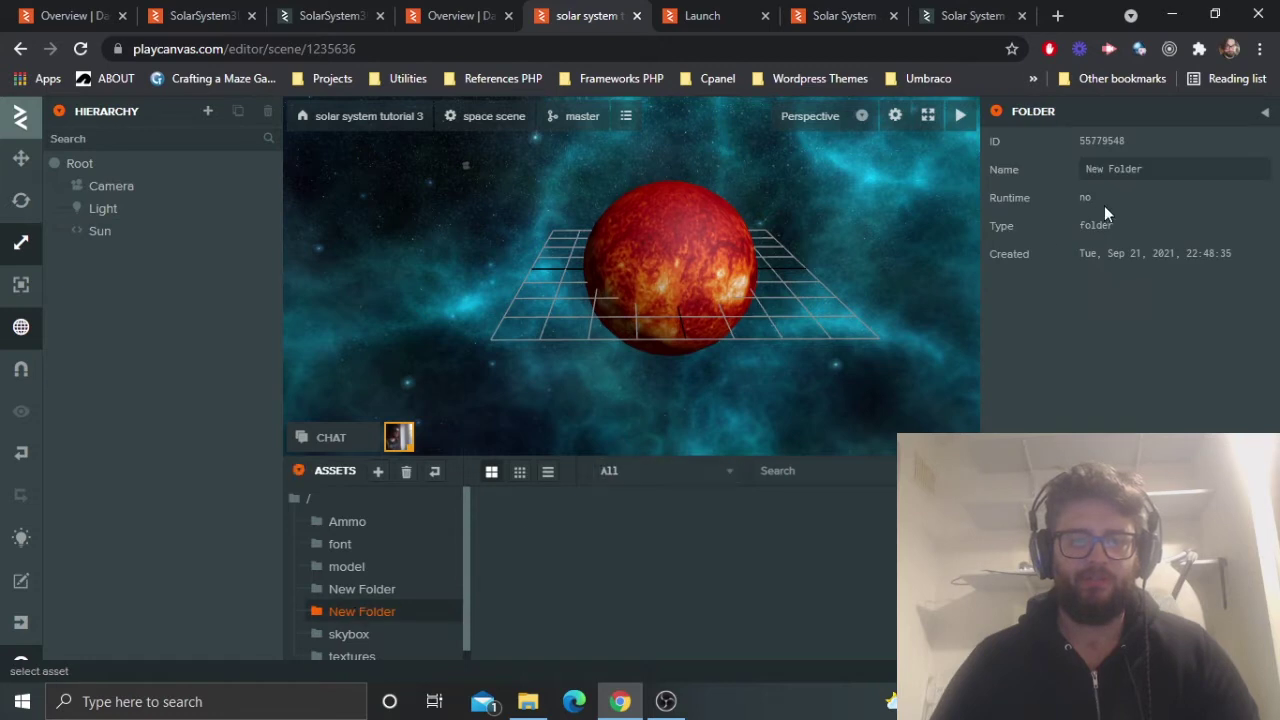
pyautogui.click(1169, 170)
pyautogui.write('scrip')
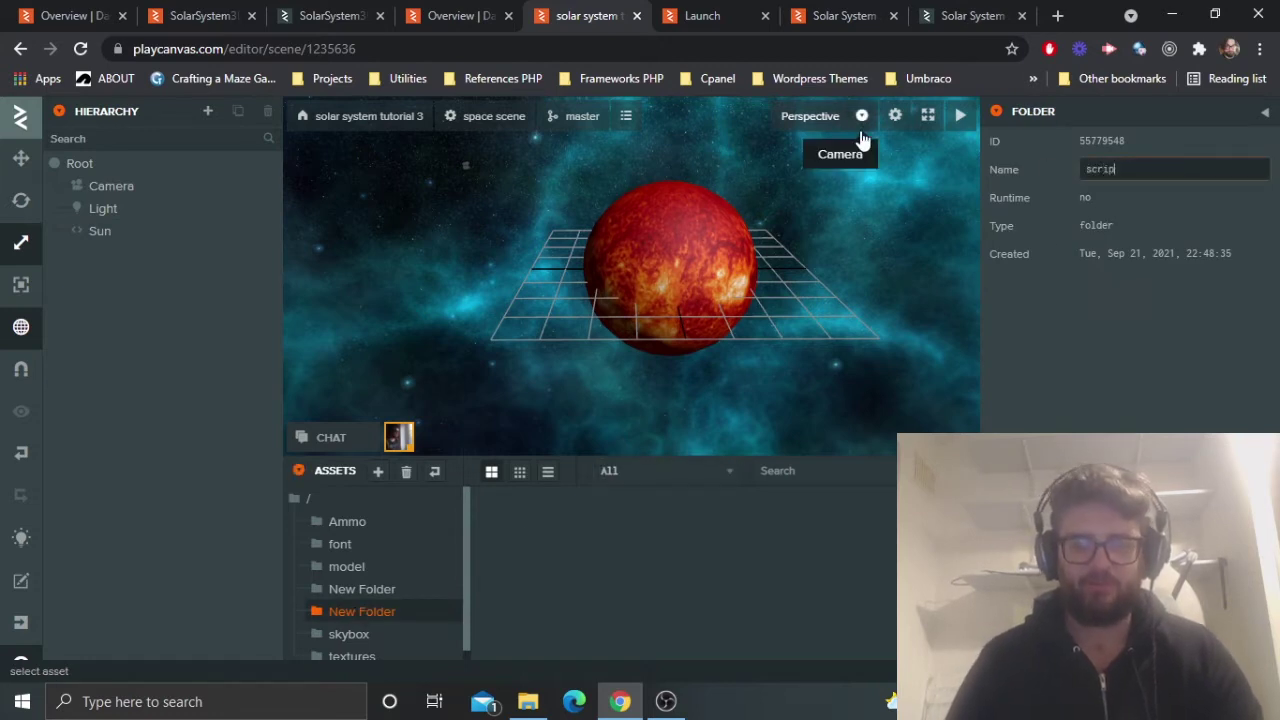
pyautogui.write('ts')
pyautogui.press('Return')
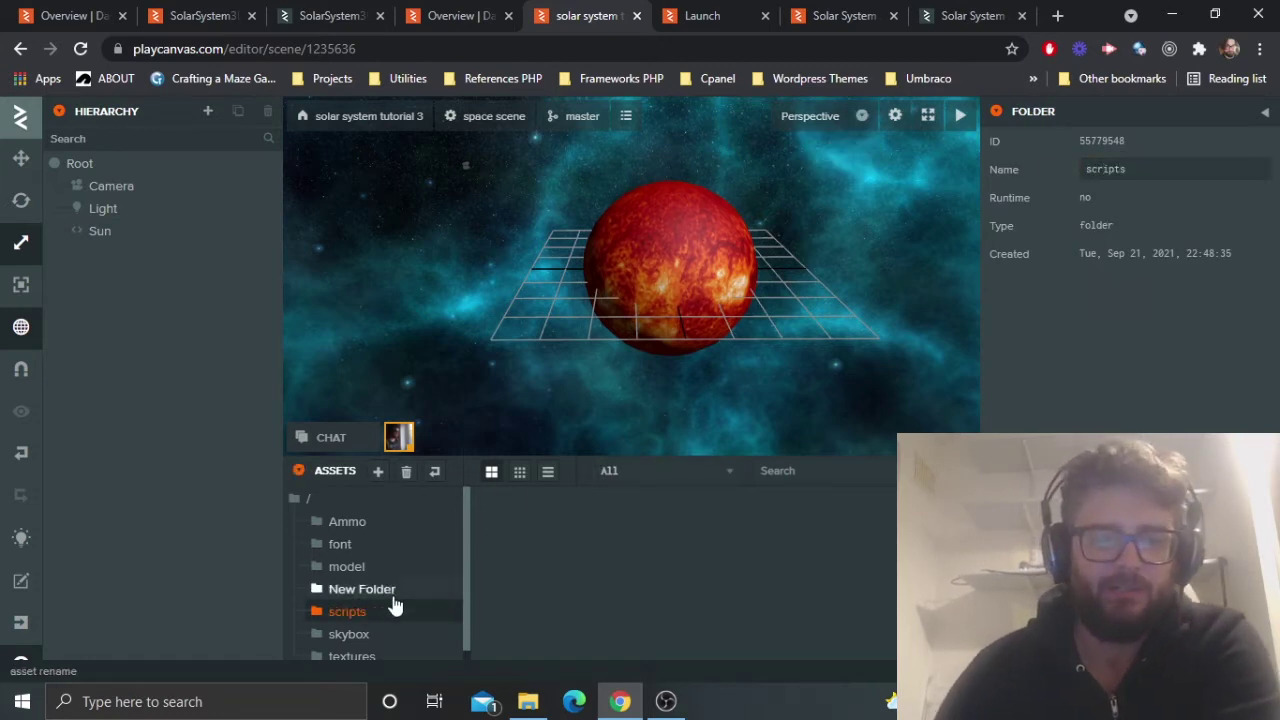
# Move the orbitPlanet script into the scripts folder and reselect the Sun.
pyautogui.click(366, 634)
pyautogui.moveTo(893, 530); pyautogui.dragTo(330, 617)
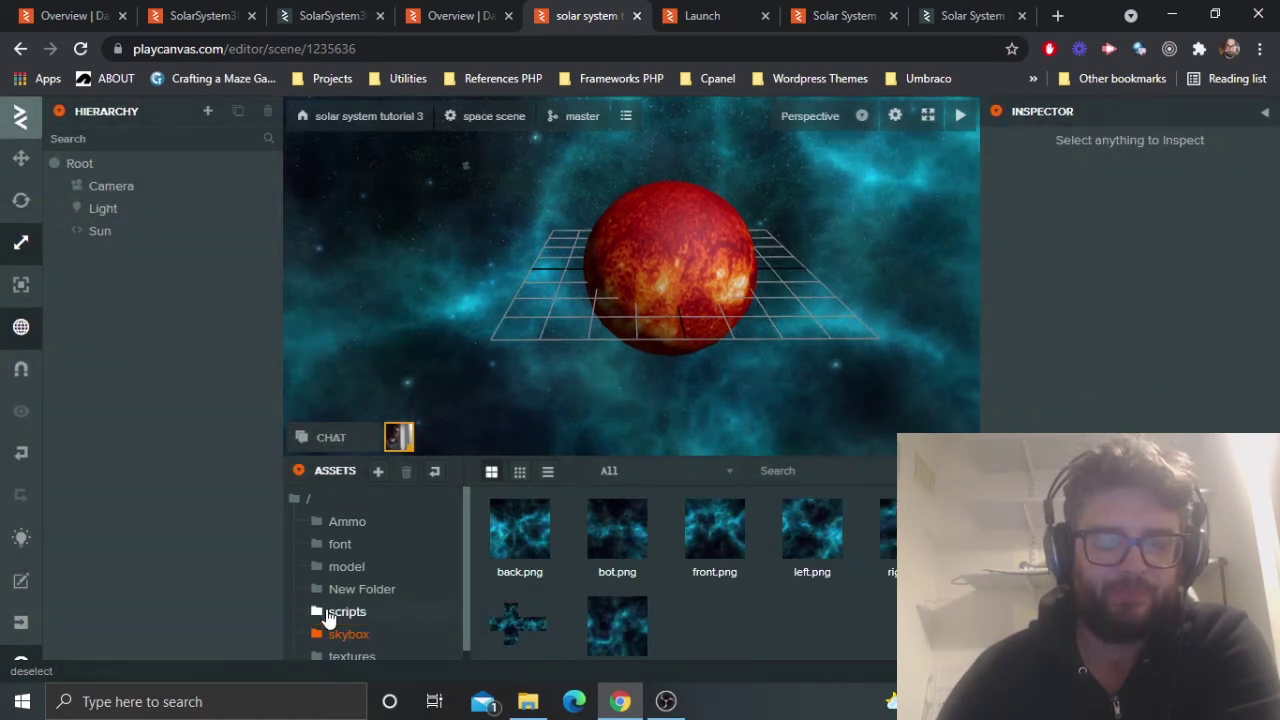
pyautogui.click(338, 612)
pyautogui.click(347, 521)
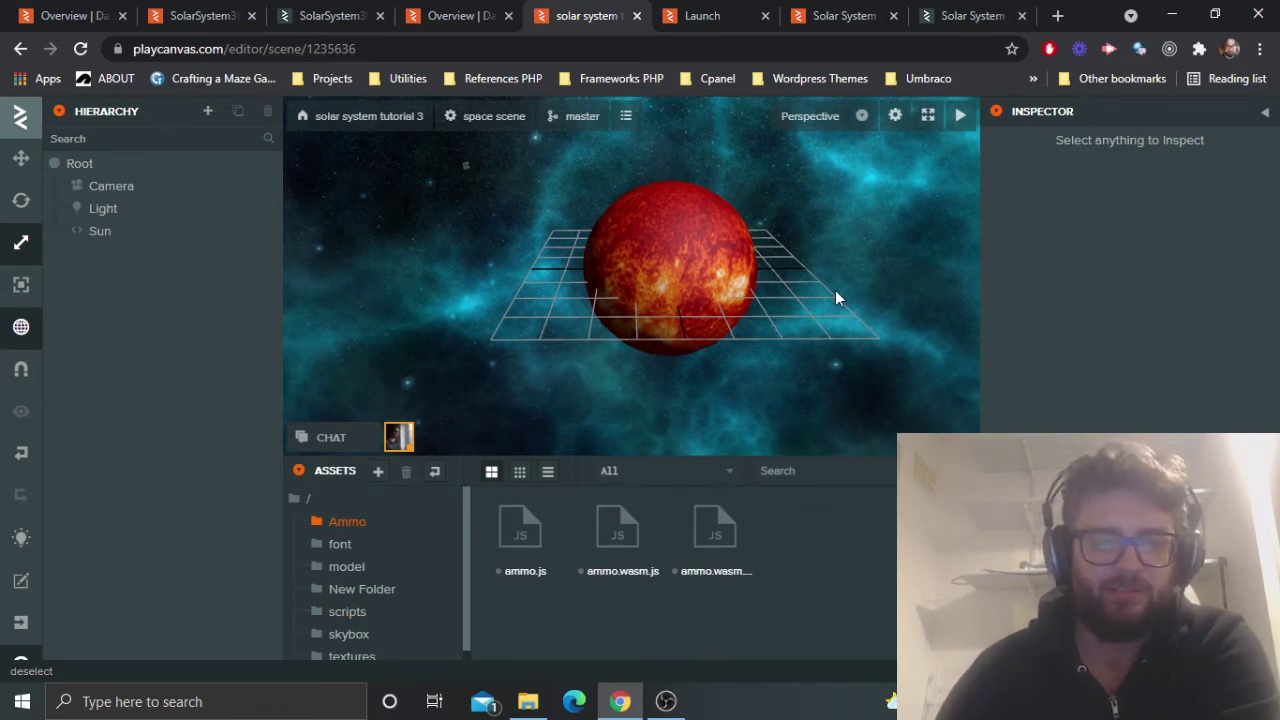
pyautogui.click(100, 231)
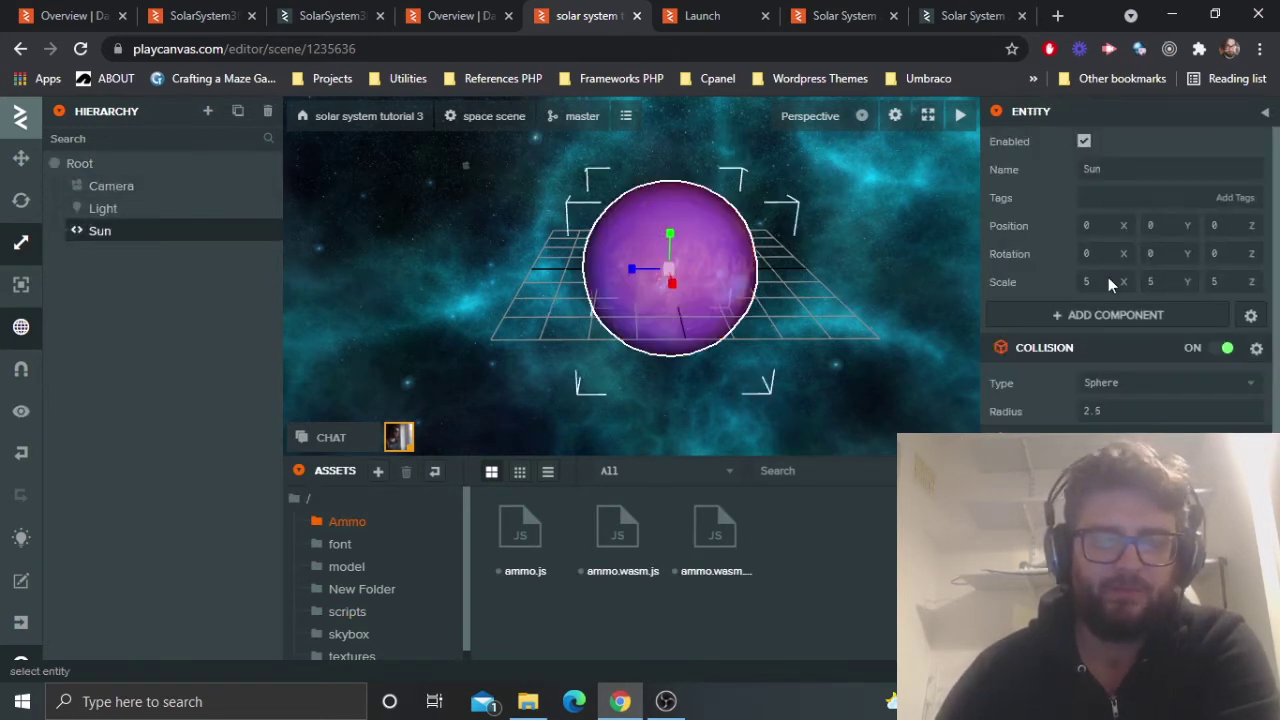
pyautogui.scroll(-10, 1158, 430)
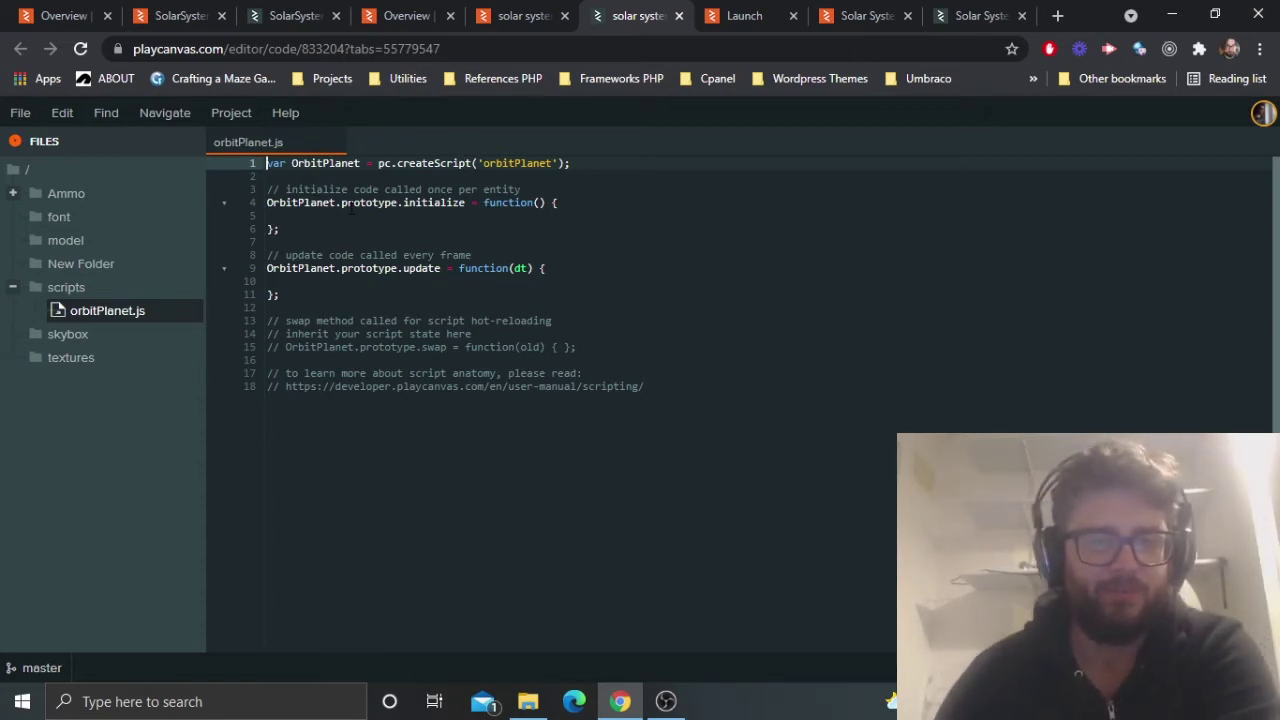
pyautogui.moveTo(328, 203); pyautogui.dragTo(583, 203)
pyautogui.click(643, 203)
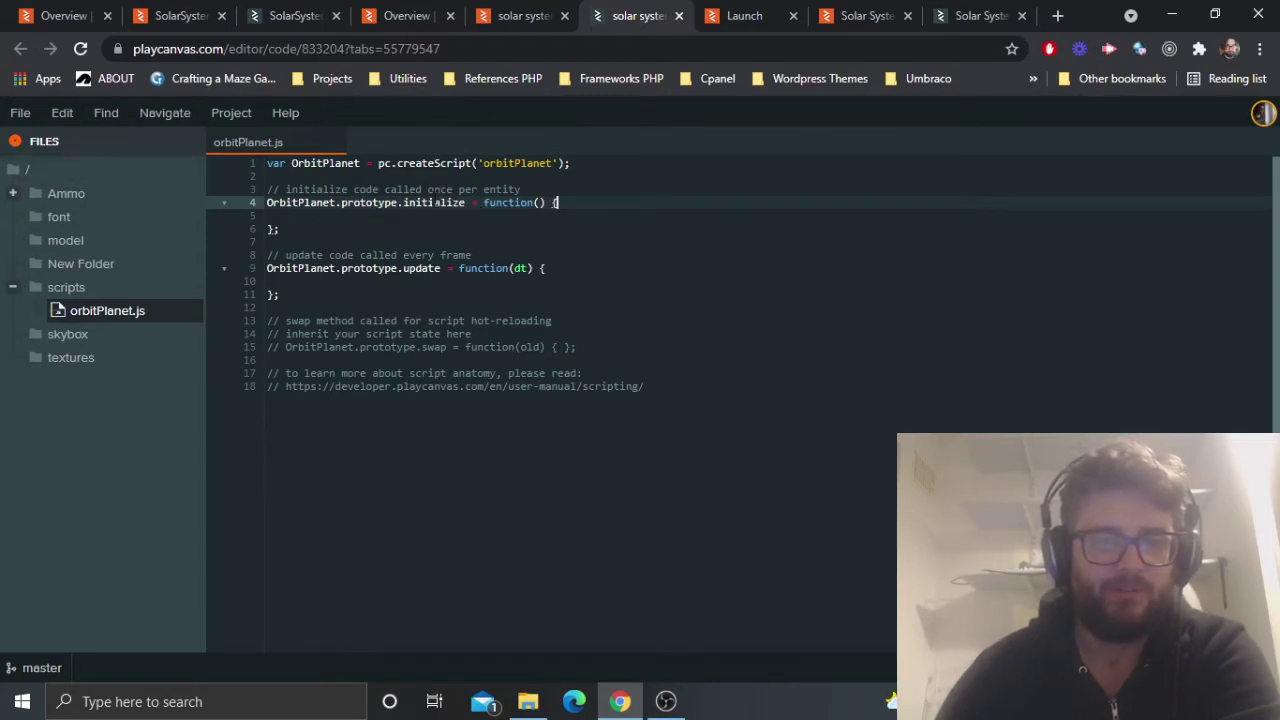
pyautogui.moveTo(402, 203); pyautogui.dragTo(342, 196)
pyautogui.click(560, 204)
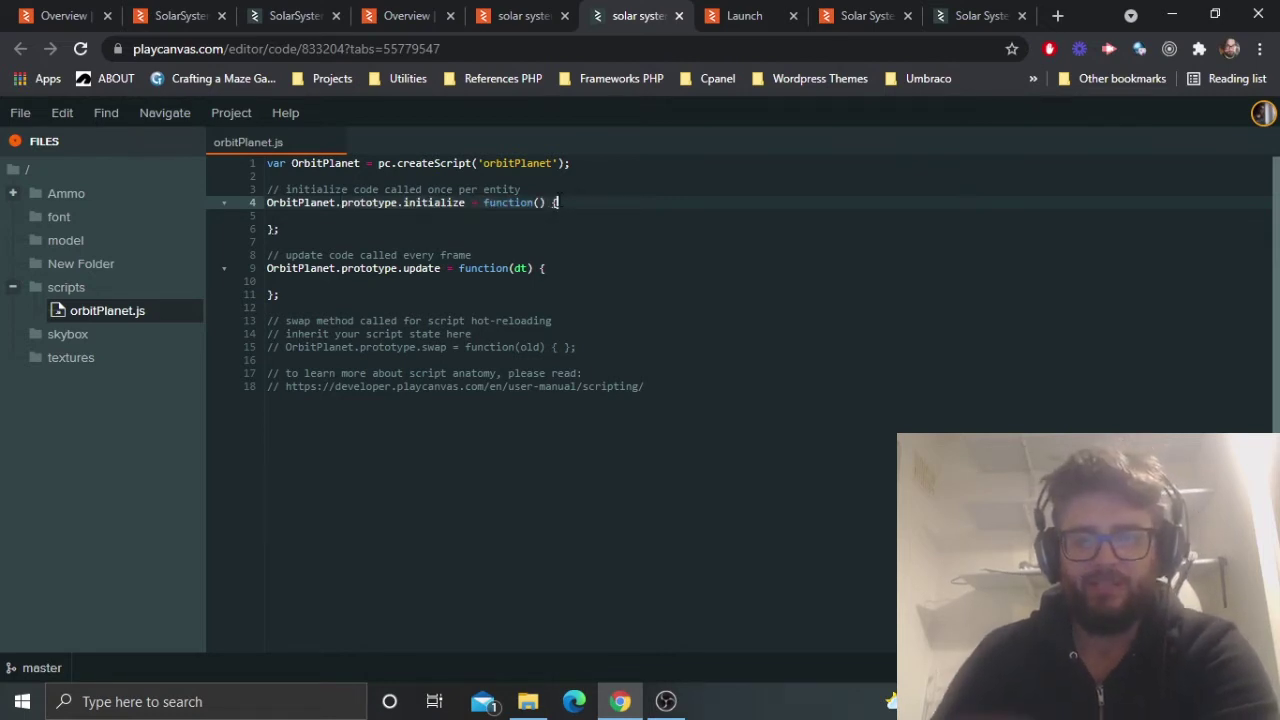
pyautogui.click(522, 281)
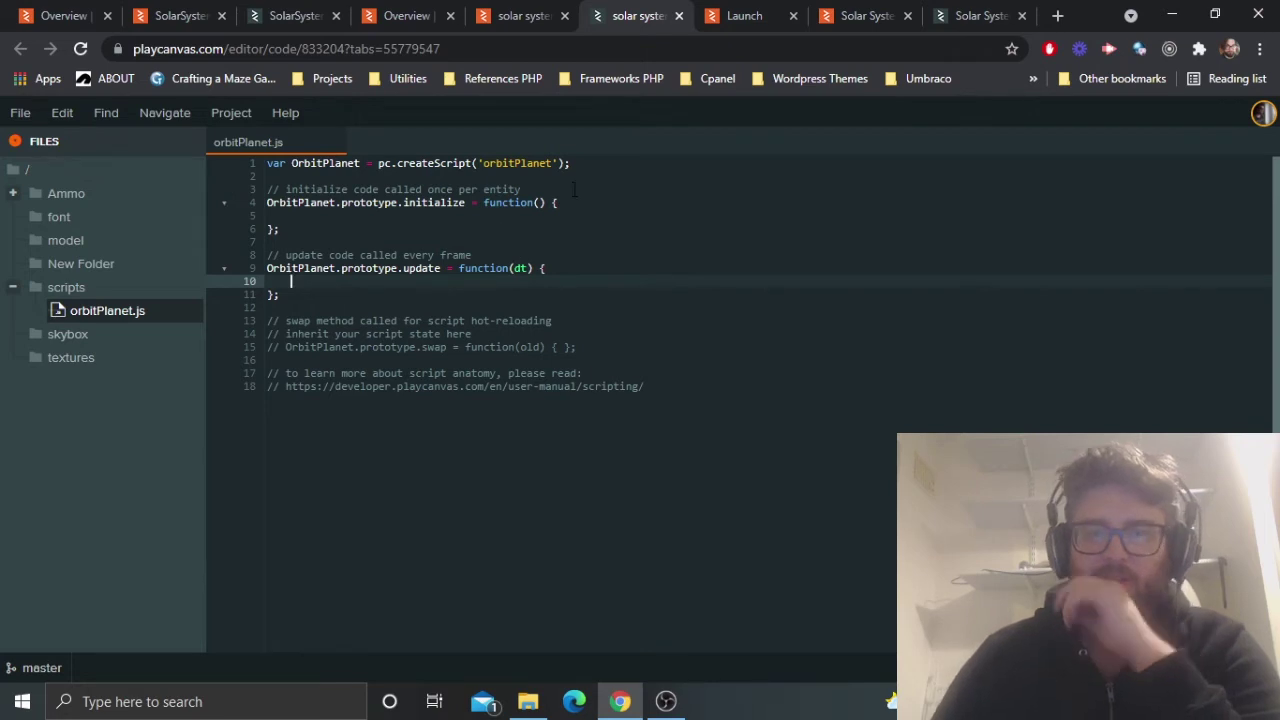
pyautogui.click(302, 14)
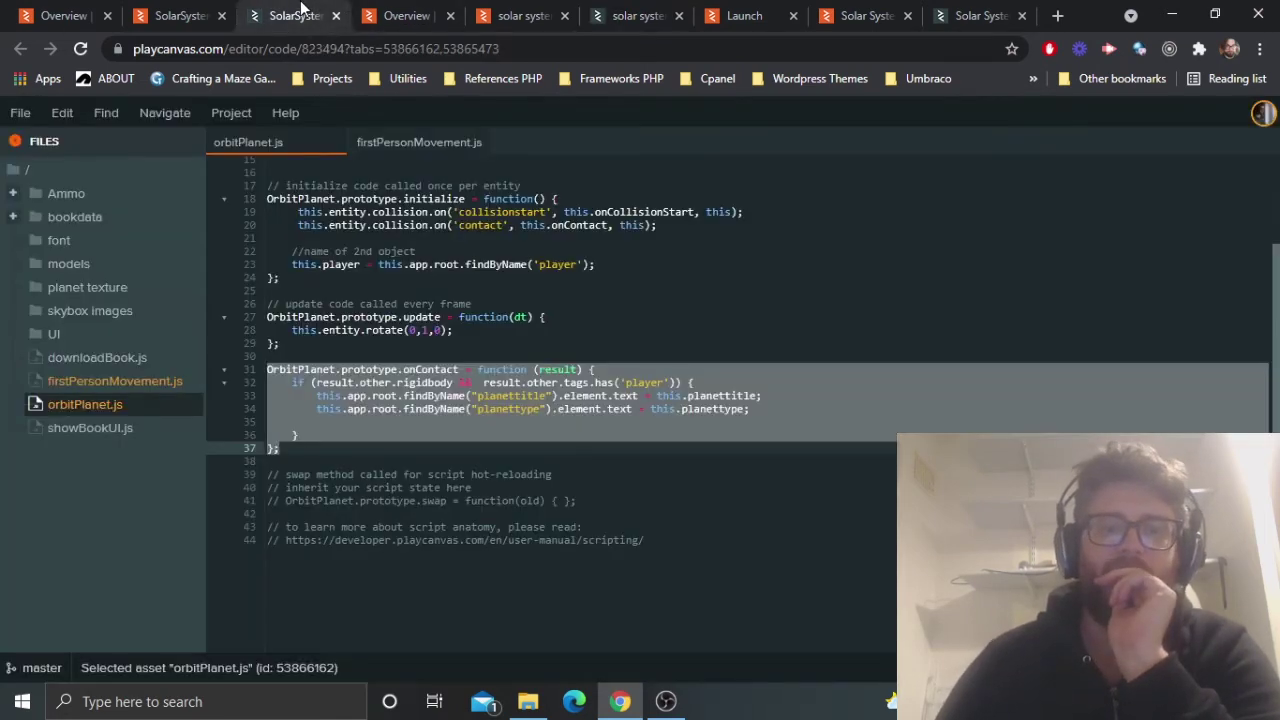
pyautogui.click(580, 396)
pyautogui.scroll(3, 455, 340)
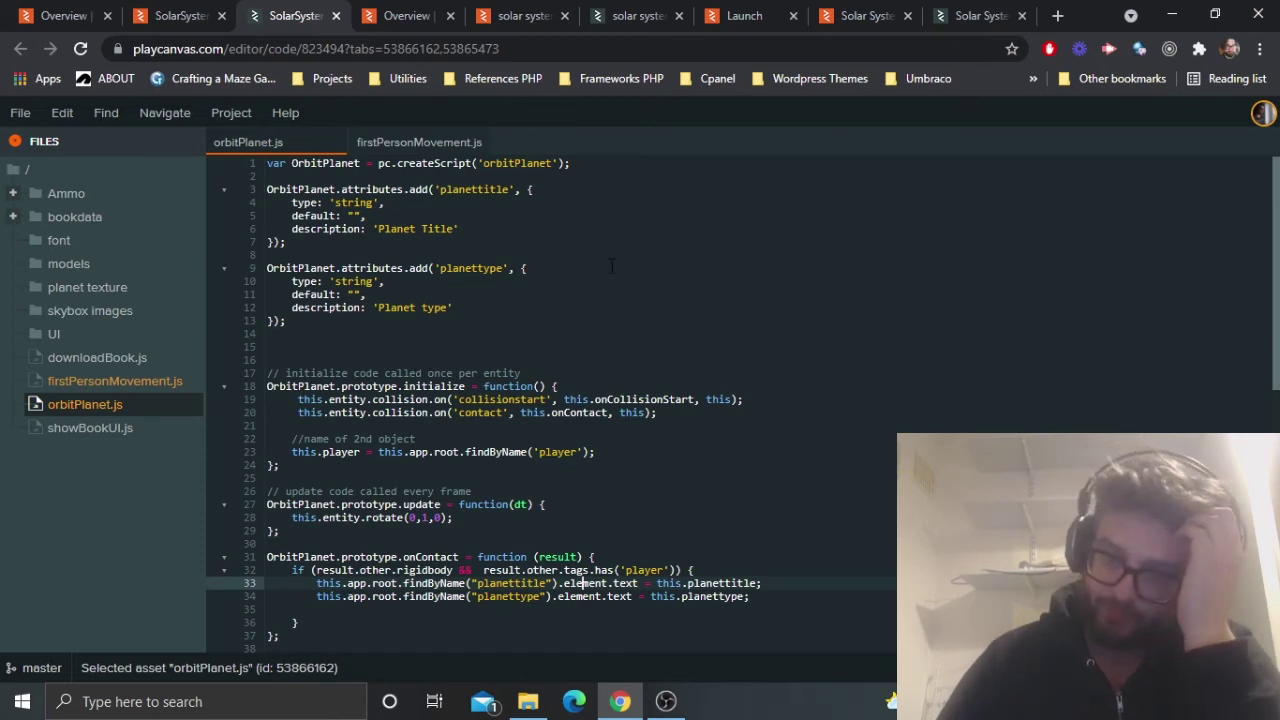
pyautogui.scroll(-2, 567, 344)
pyautogui.scroll(2, 564, 299)
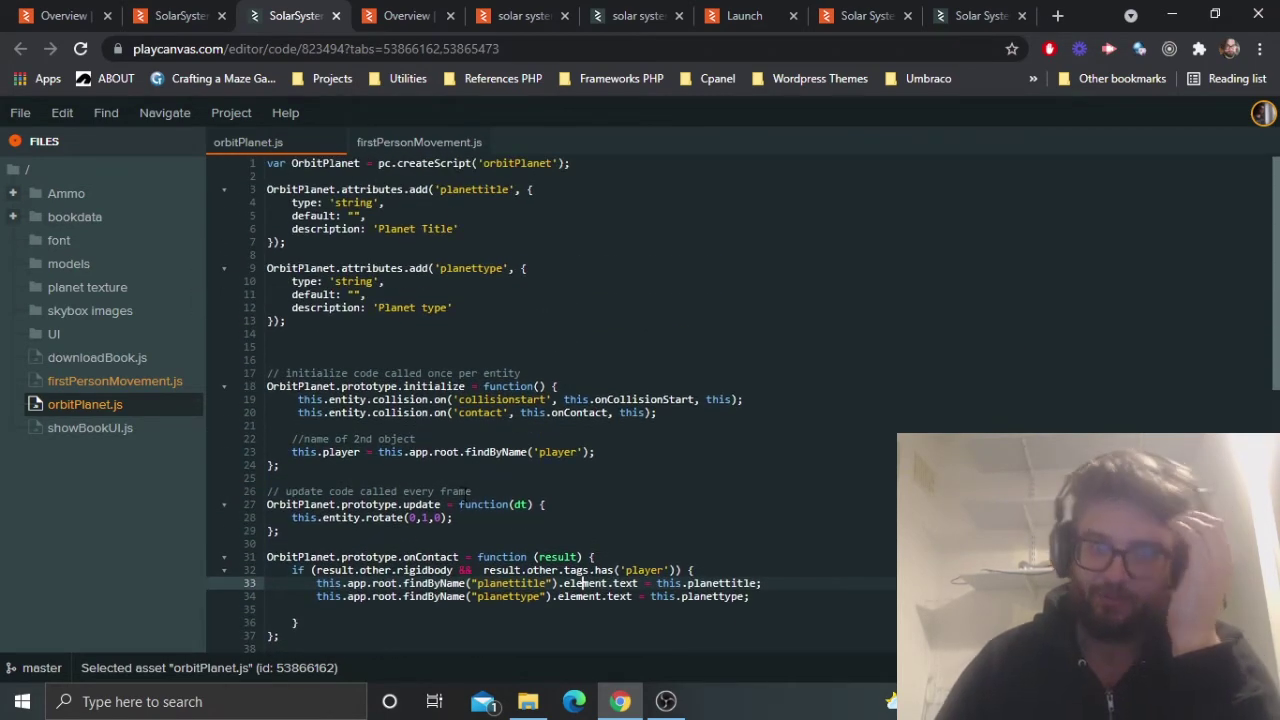
pyautogui.click(245, 517)
pyautogui.hotkey('ctrl', 'c')
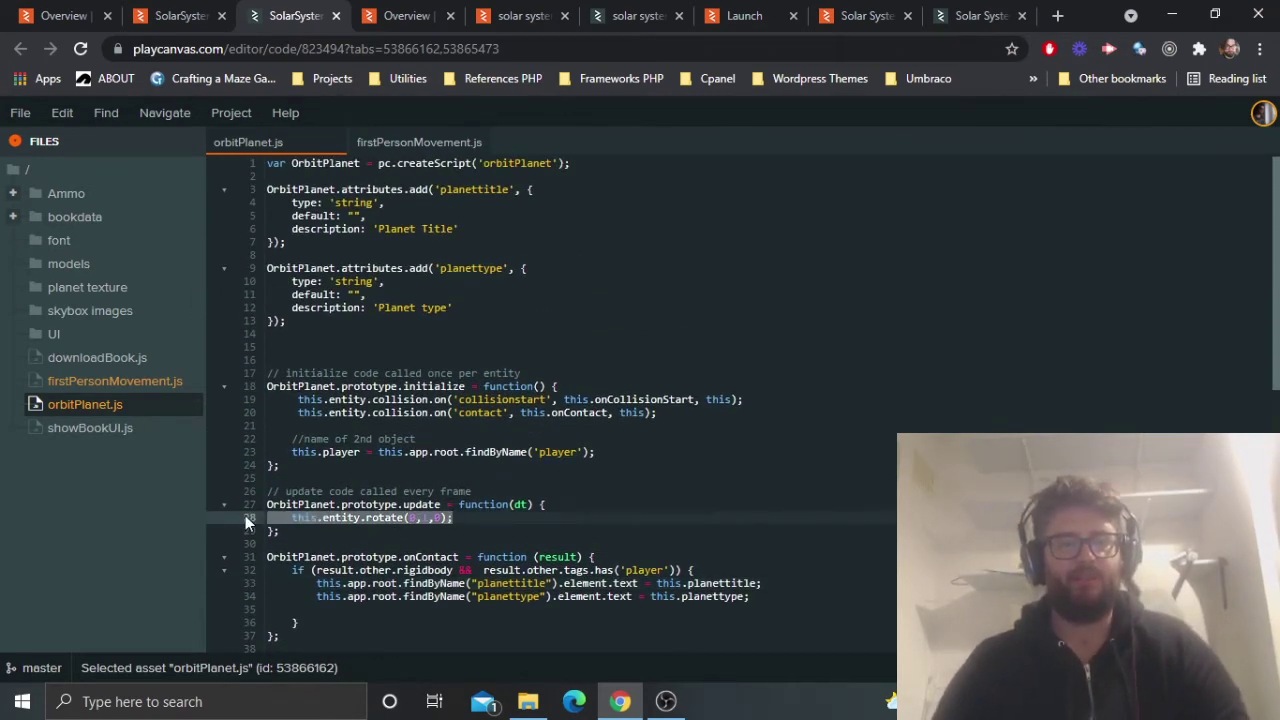
pyautogui.click(752, 12)
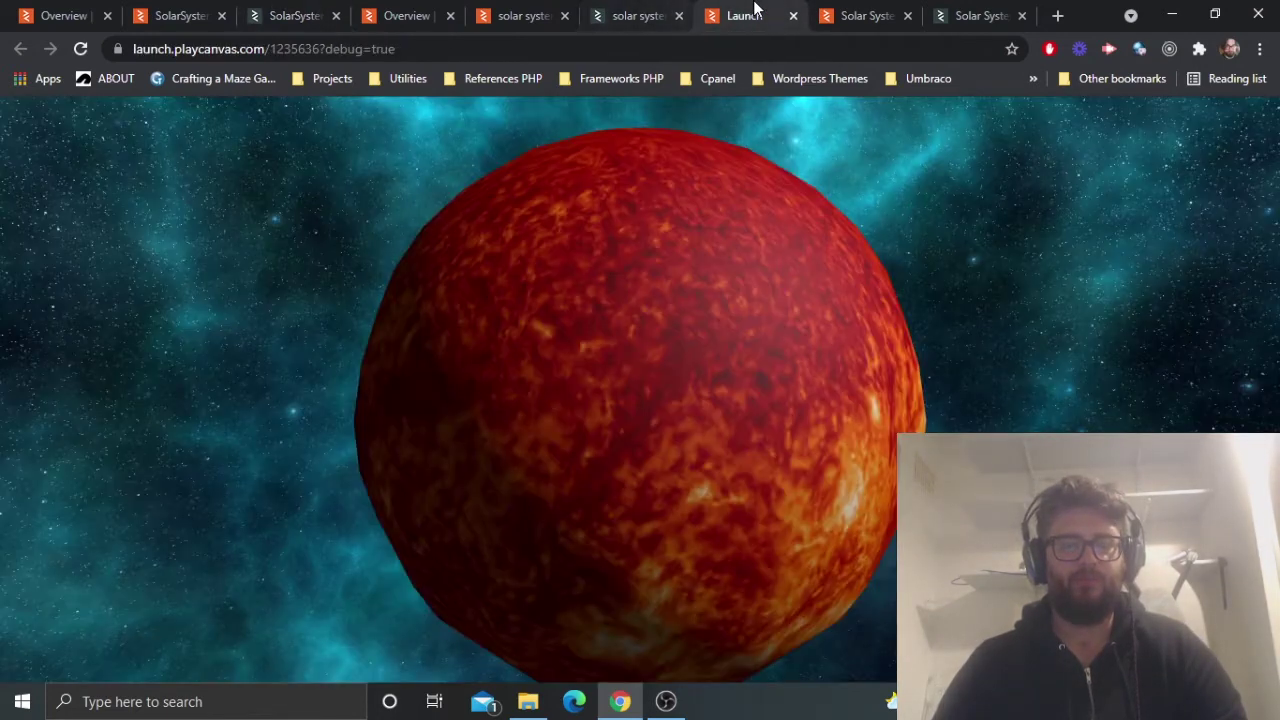
pyautogui.click(640, 16)
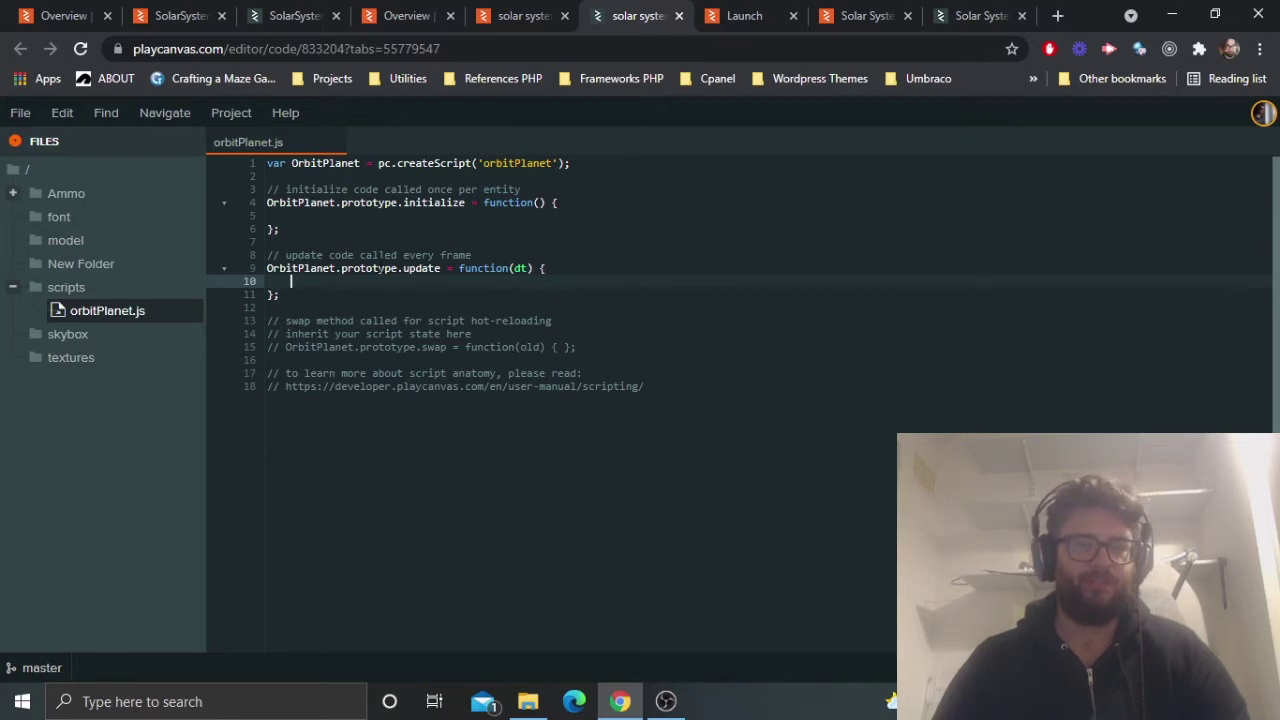
# Add this.entity.rotate(0,0.2,0) to the update function and save orbitPlanet.js.
pyautogui.hotkey('ctrl', 'v')
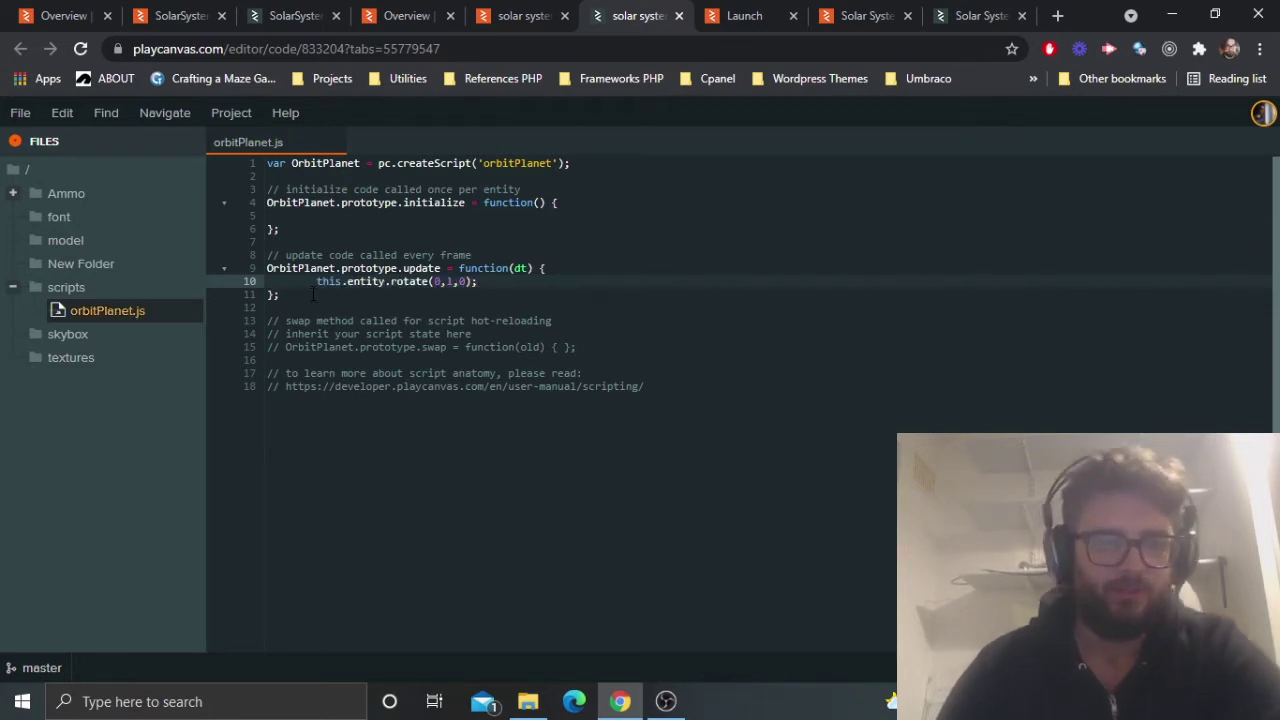
pyautogui.press('BackSpace')
pyautogui.press('BackSpace')
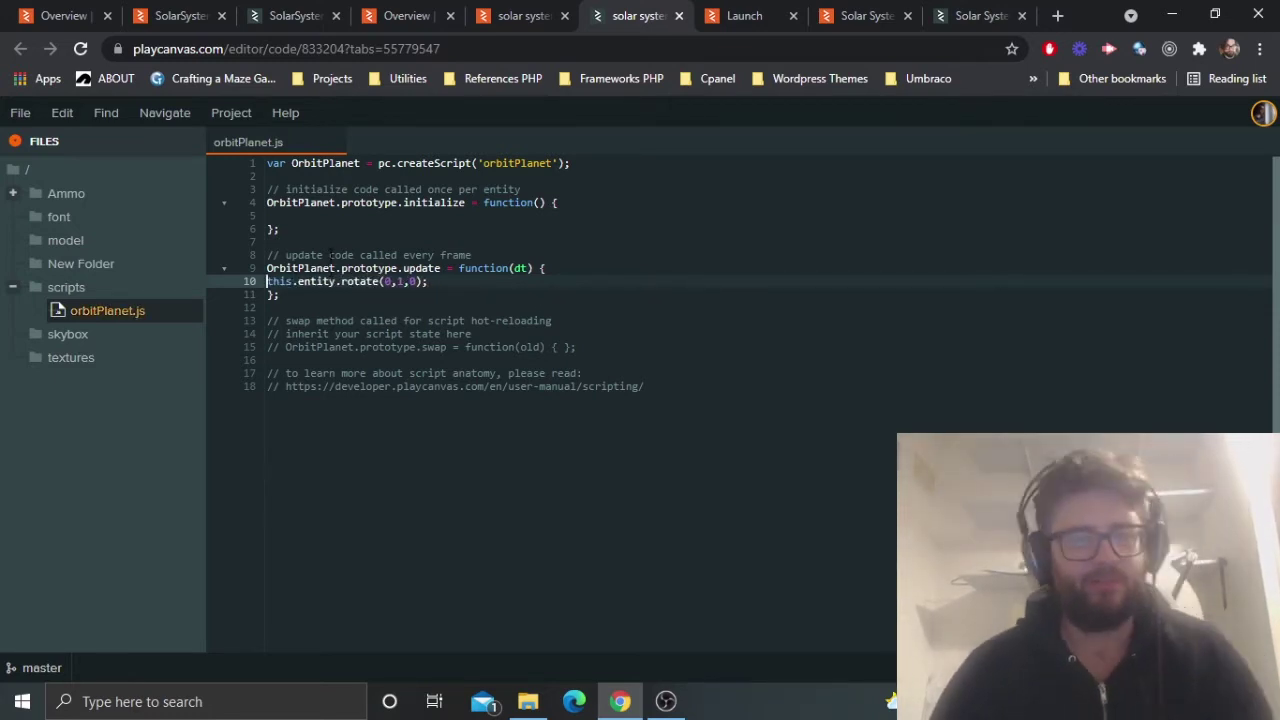
pyautogui.press('Tab')
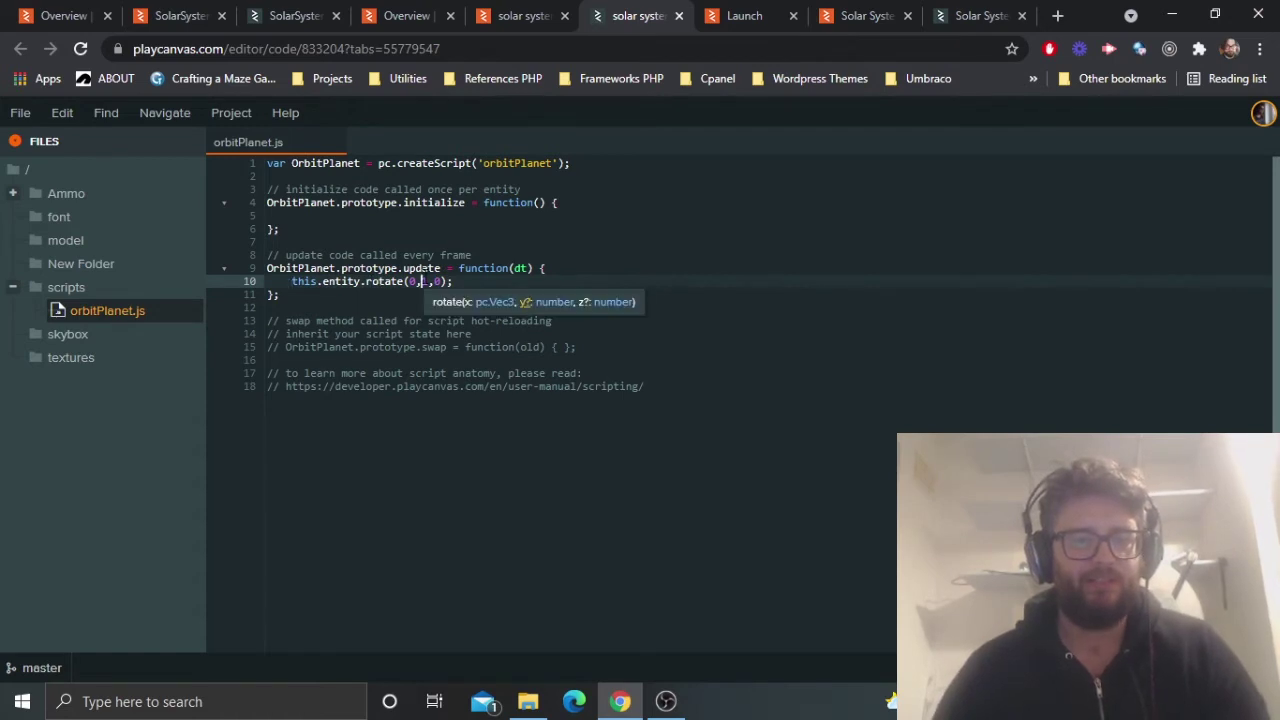
pyautogui.doubleClick(424, 281)
pyautogui.write('0.1')
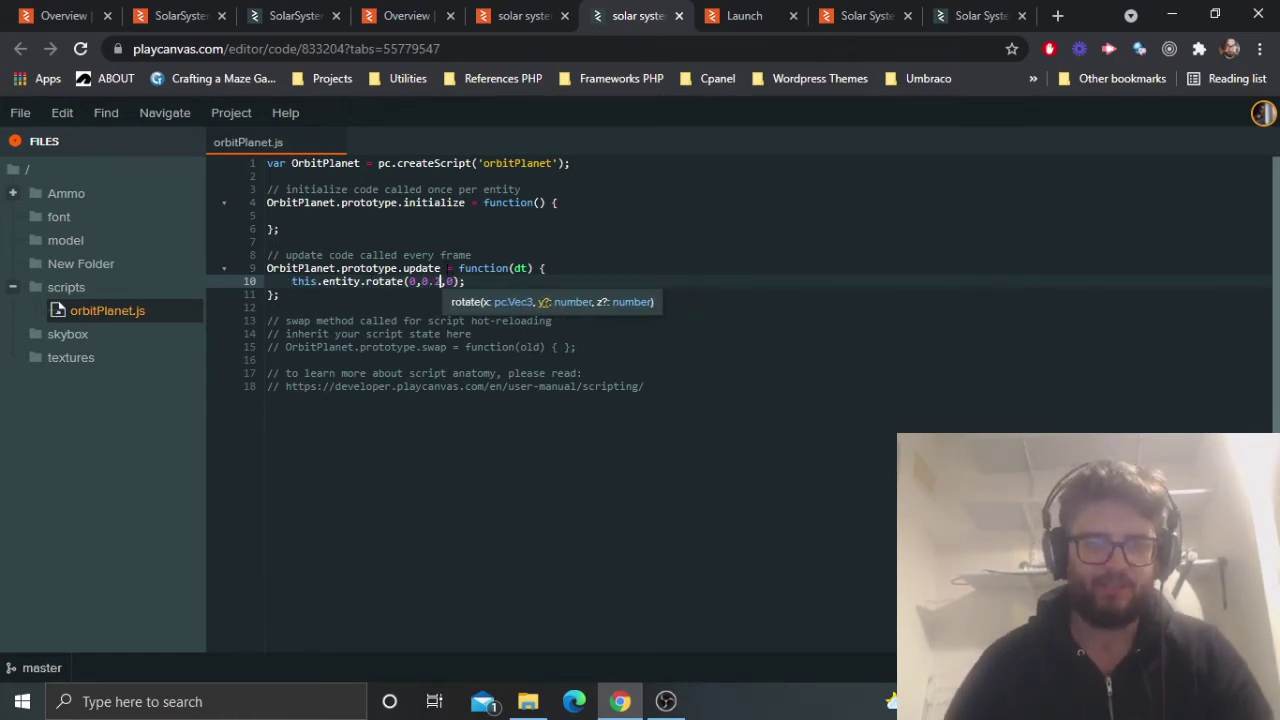
pyautogui.click(330, 334)
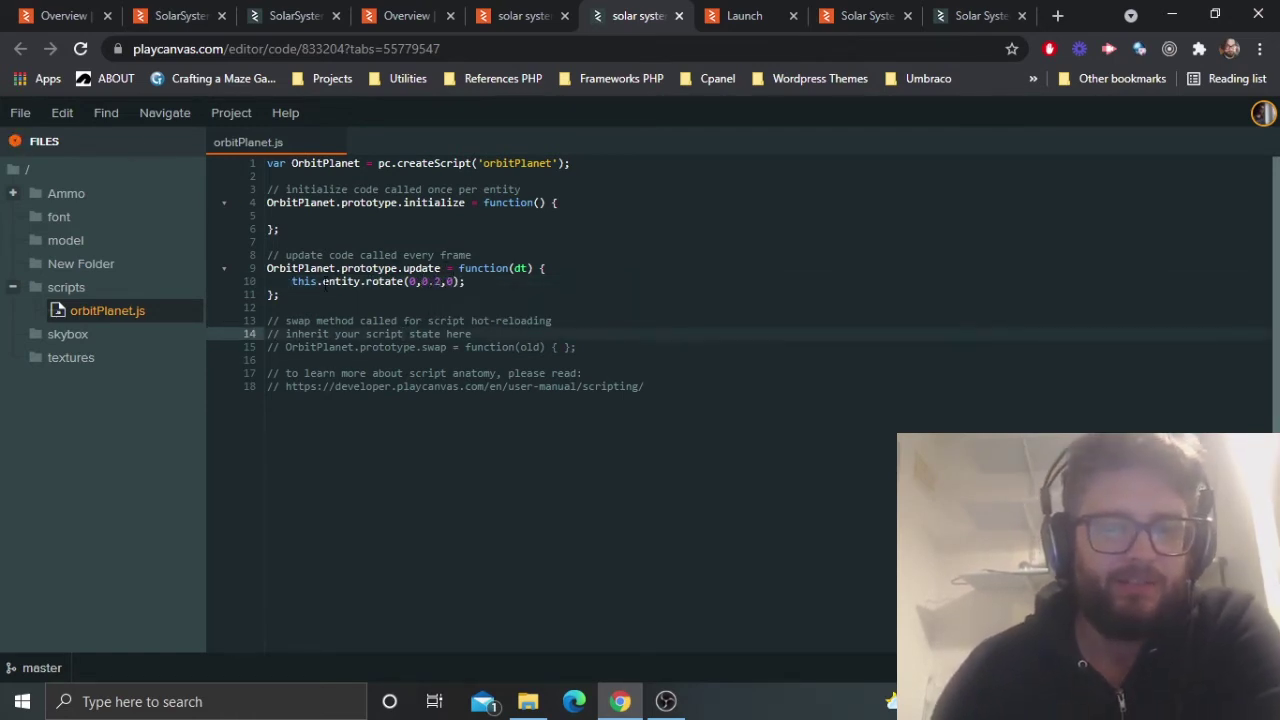
pyautogui.doubleClick(409, 281)
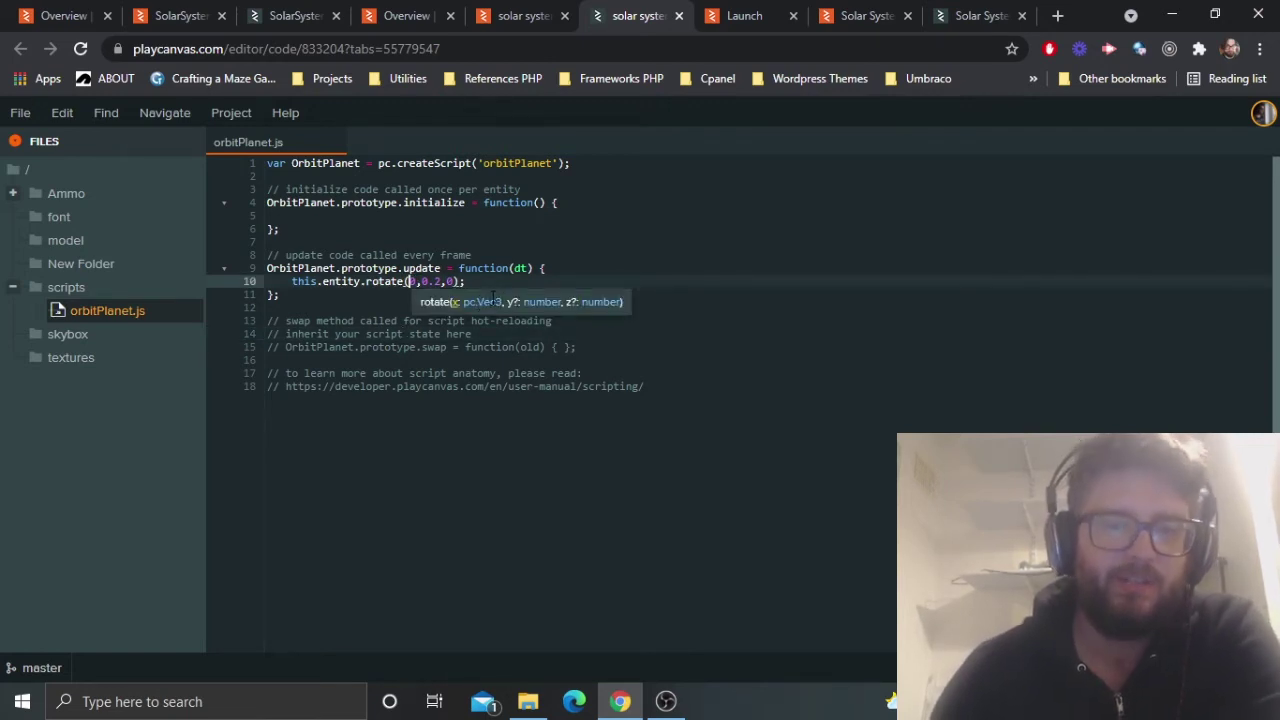
pyautogui.click(489, 268)
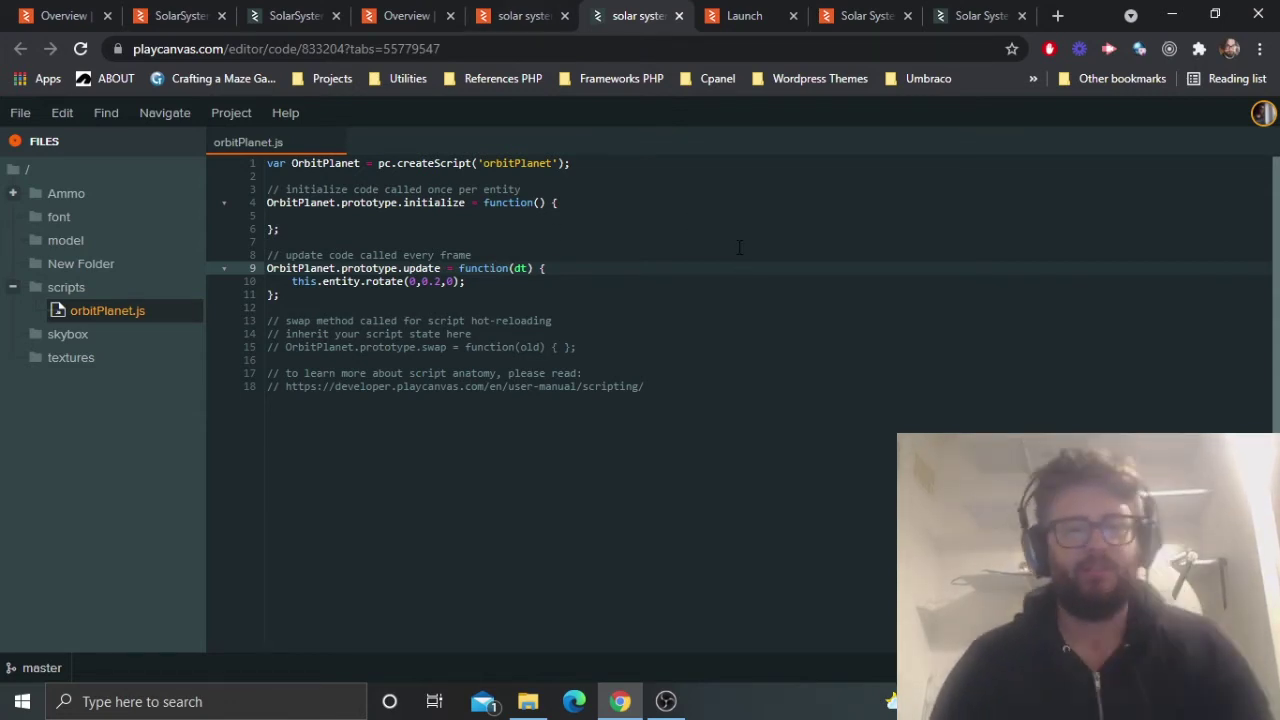
pyautogui.hotkey('ctrl', 's')
# Relaunch the scene to watch the Sun spin, close the old Launch tab, and open a new browser tab.
pyautogui.click(522, 15)
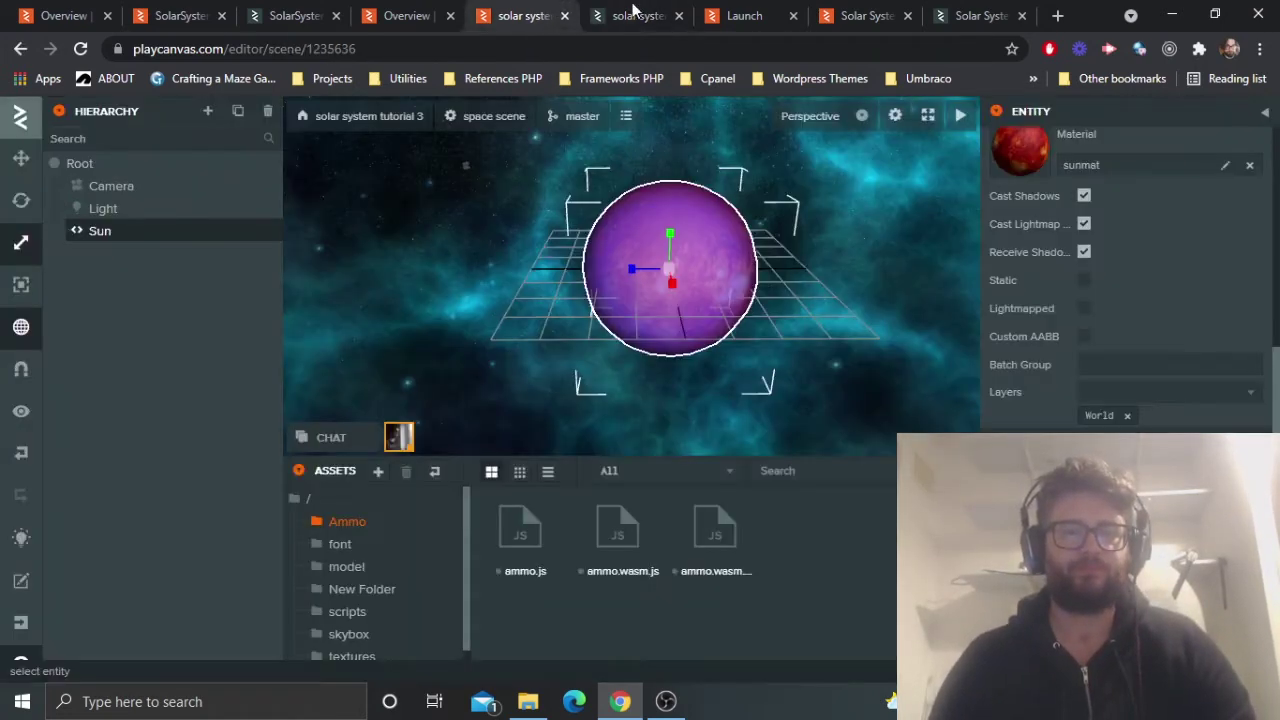
pyautogui.click(957, 115)
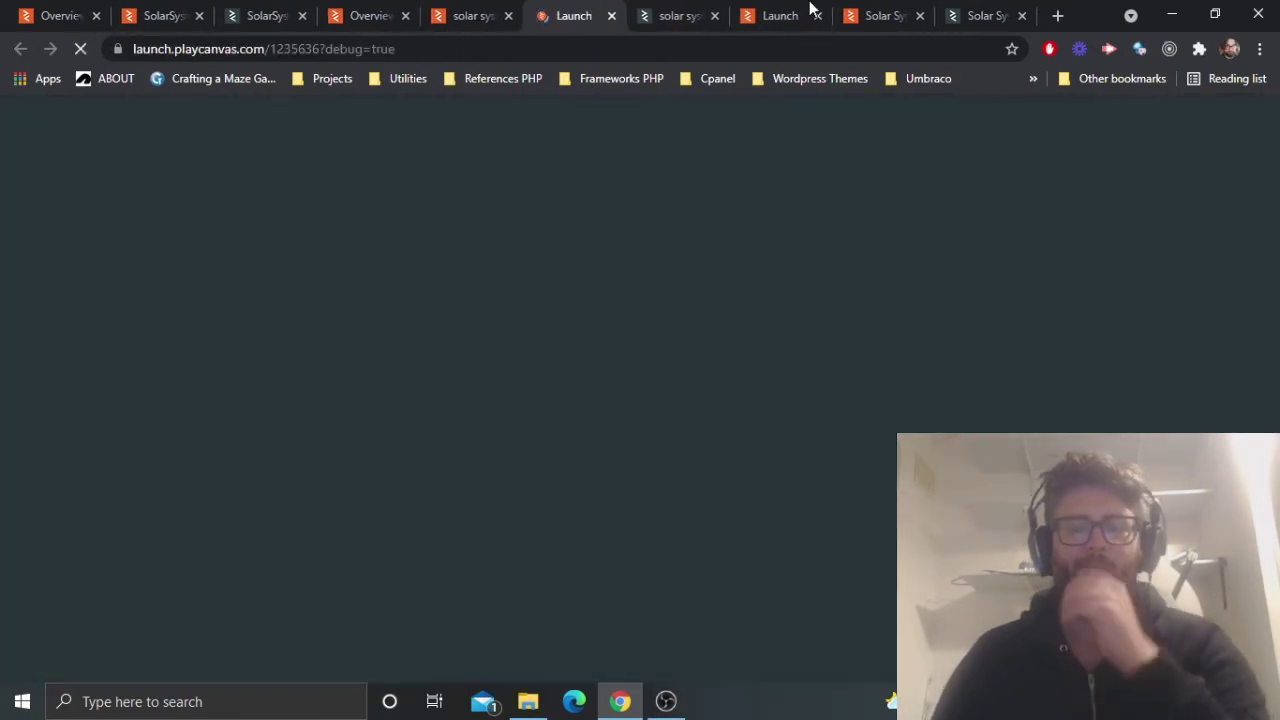
pyautogui.click(818, 16)
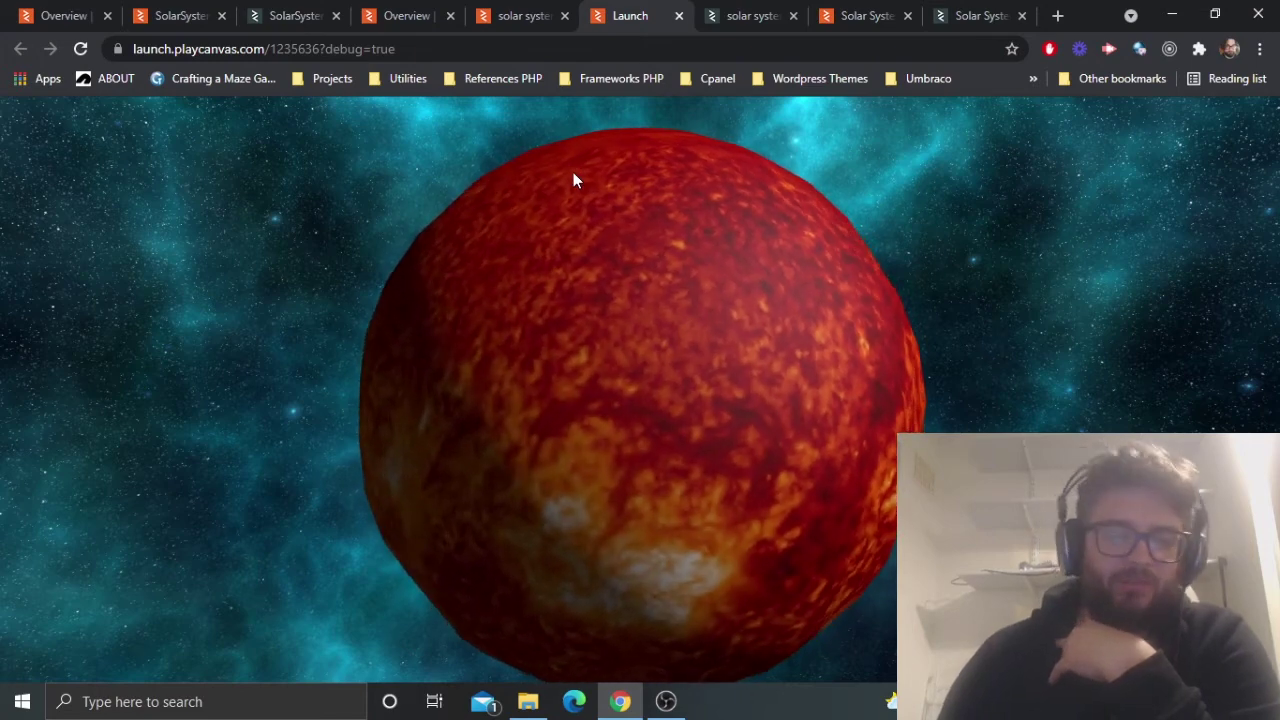
pyautogui.click(538, 12)
pyautogui.click(1058, 15)
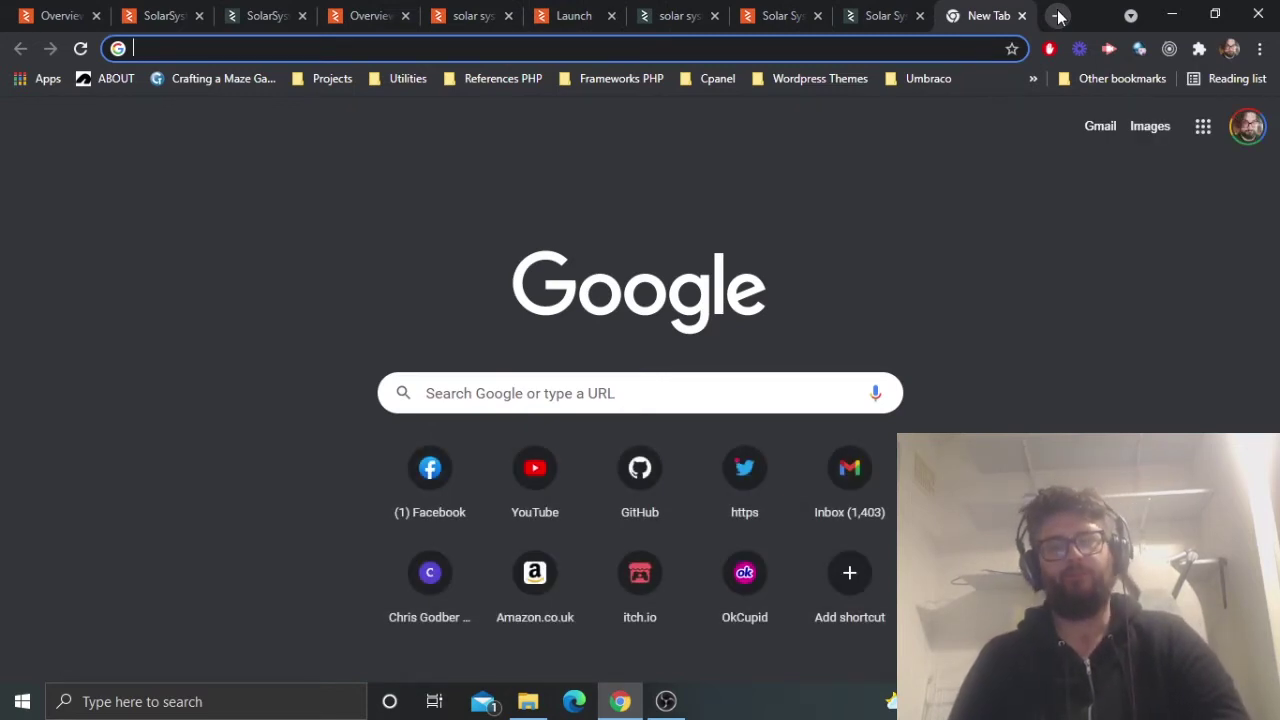
# Search 'playcanvas first person movement' and open the Learn PlayCanvas First Person Movement tutorial.
pyautogui.write('playcn')
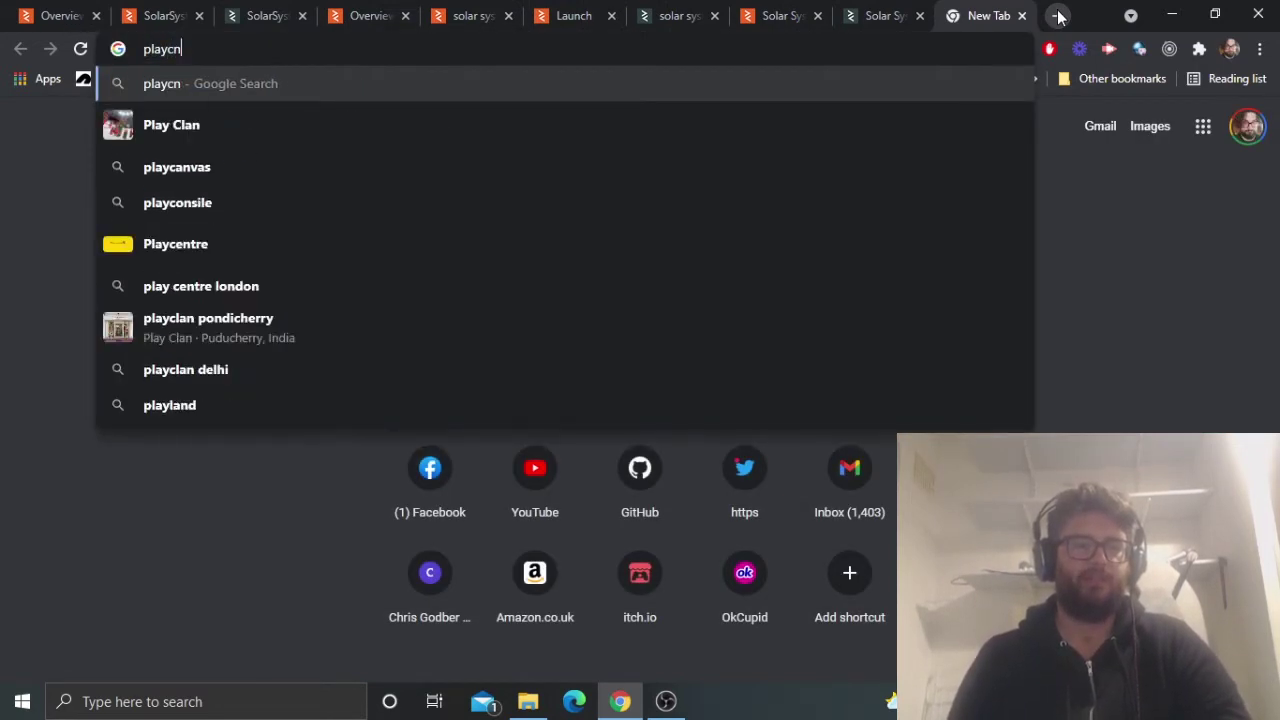
pyautogui.press('BackSpace')
pyautogui.write('anvas pl;a')
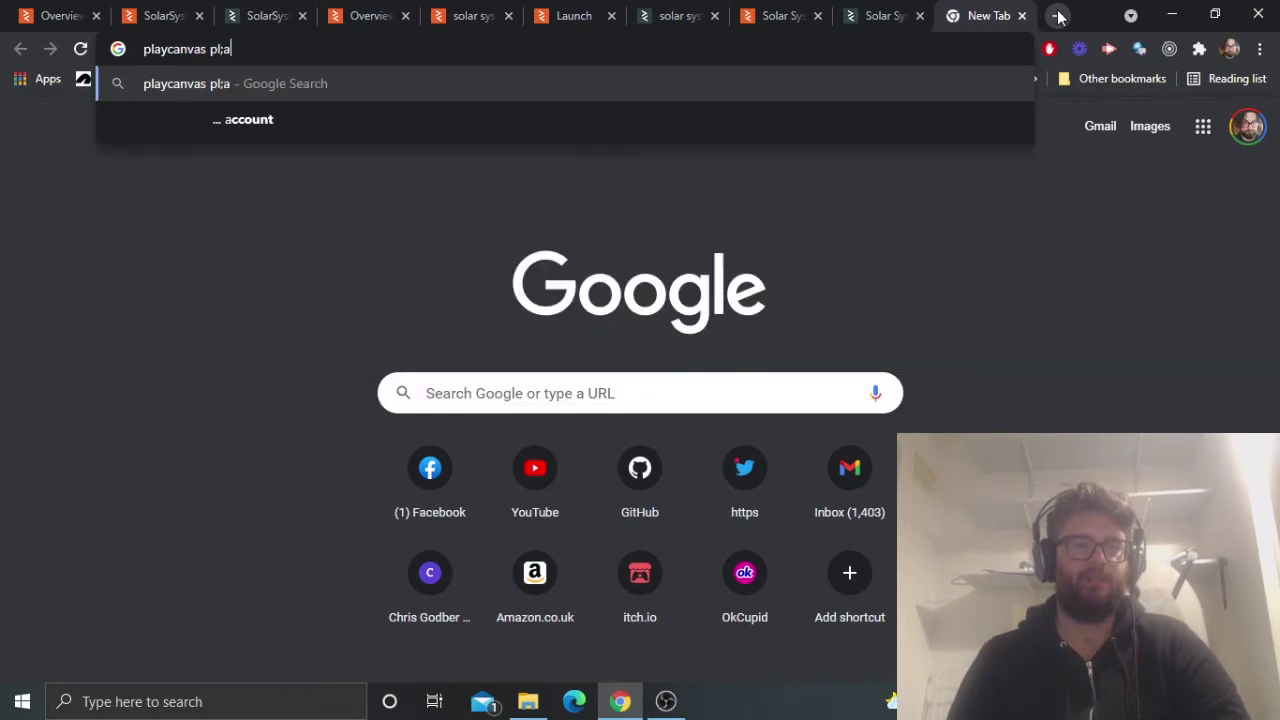
pyautogui.press('BackSpace')
pyautogui.press('BackSpace')
pyautogui.press('BackSpace')
pyautogui.press('BackSpace')
pyautogui.press('Down')
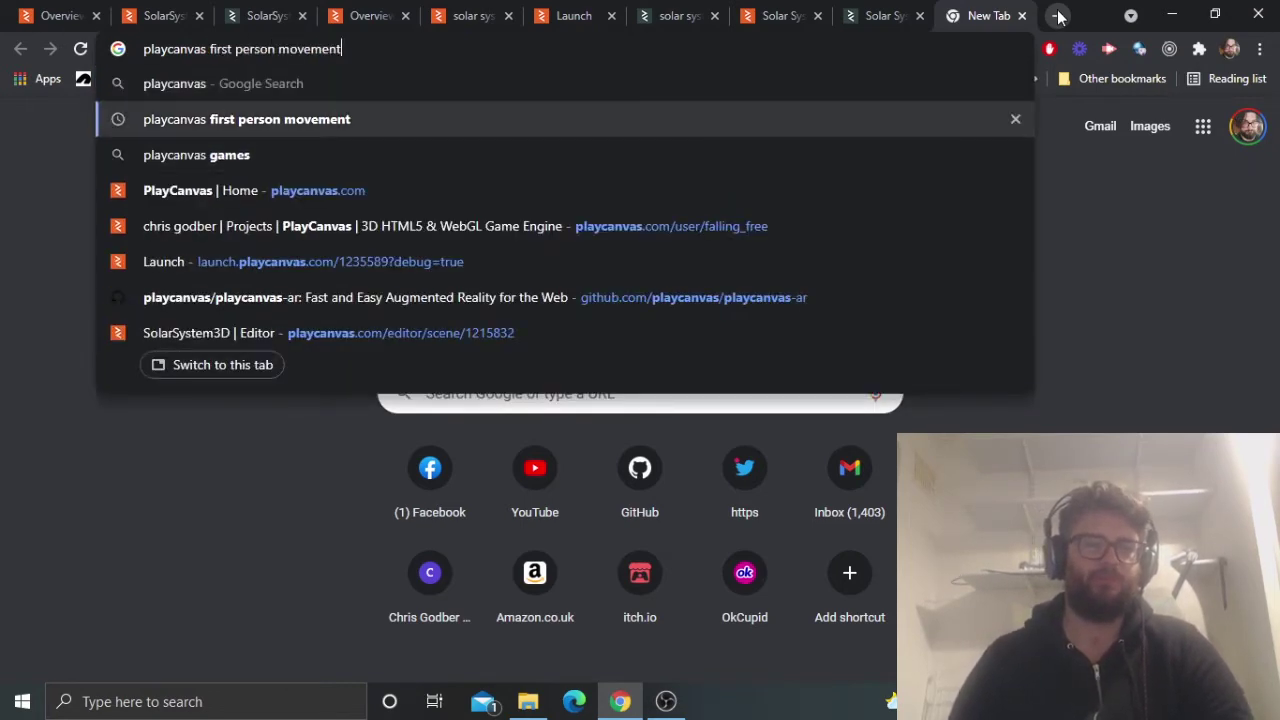
pyautogui.press('Return')
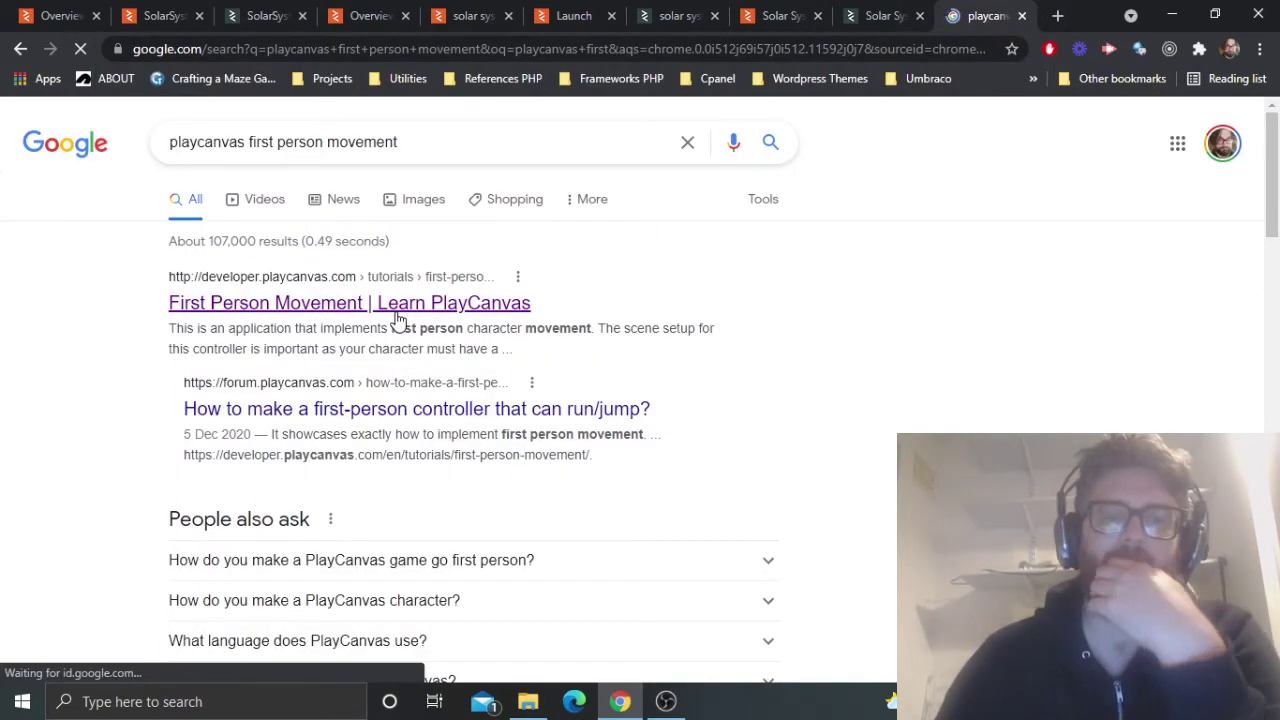
pyautogui.click(399, 318)
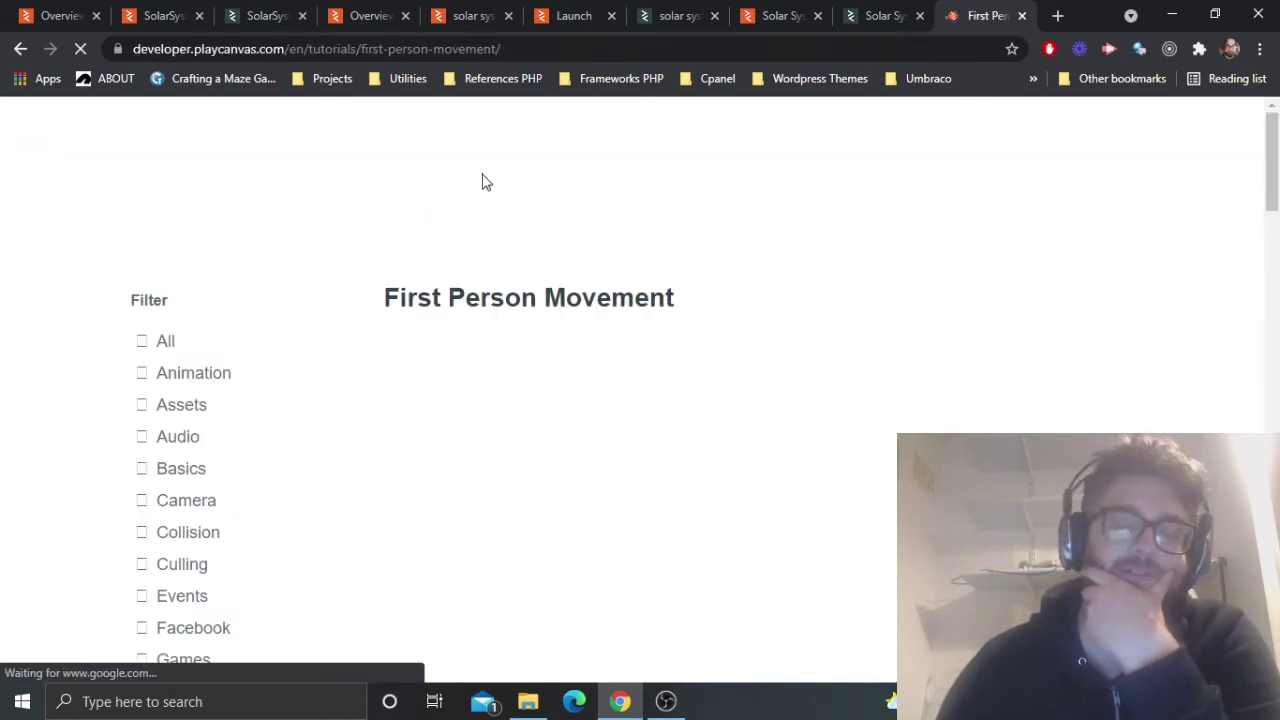
# Skim the tutorial, then go back to the SolarSystem3D orbitPlanet.js code tab.
pyautogui.scroll(-5, 680, 415)
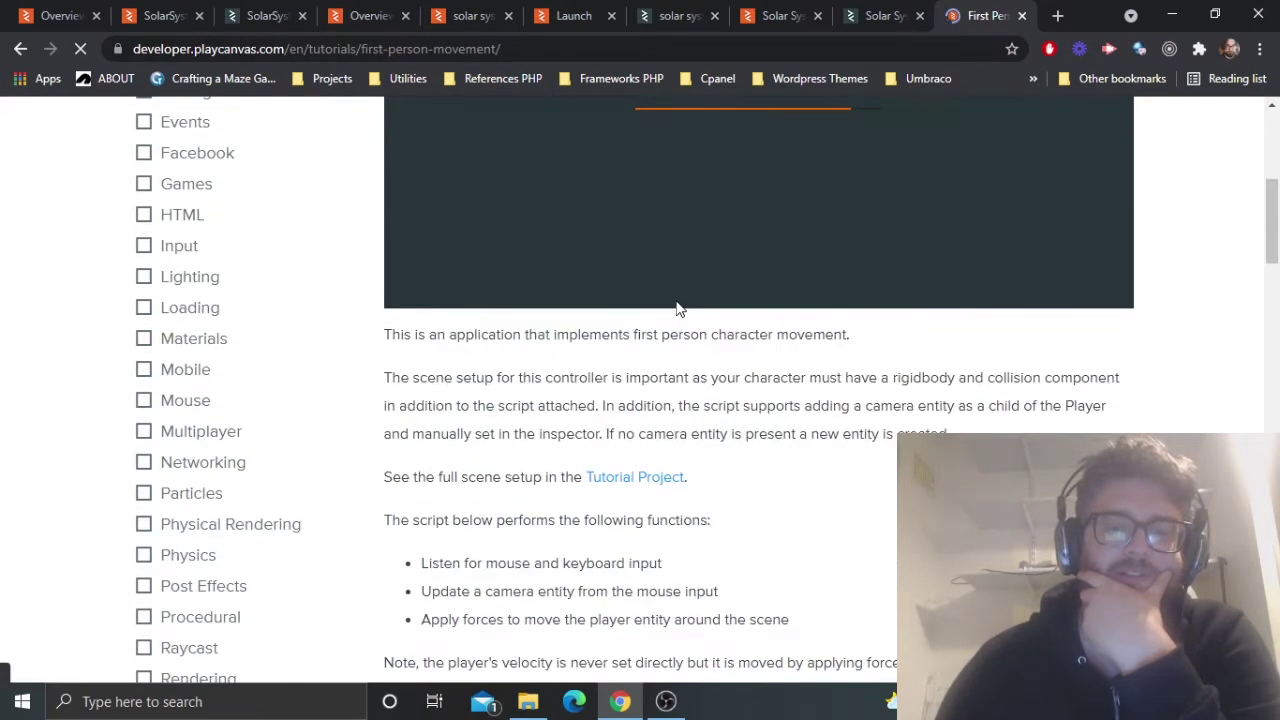
pyautogui.scroll(-20, 700, 290)
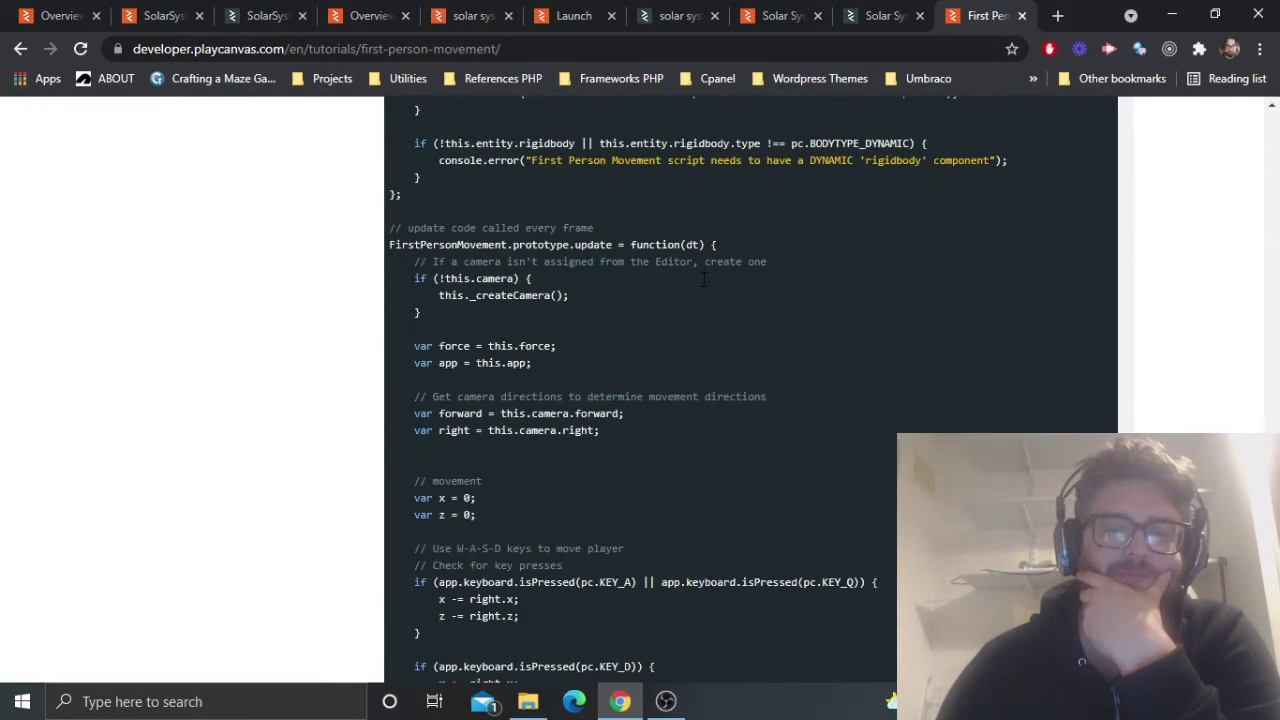
pyautogui.scroll(18, 700, 280)
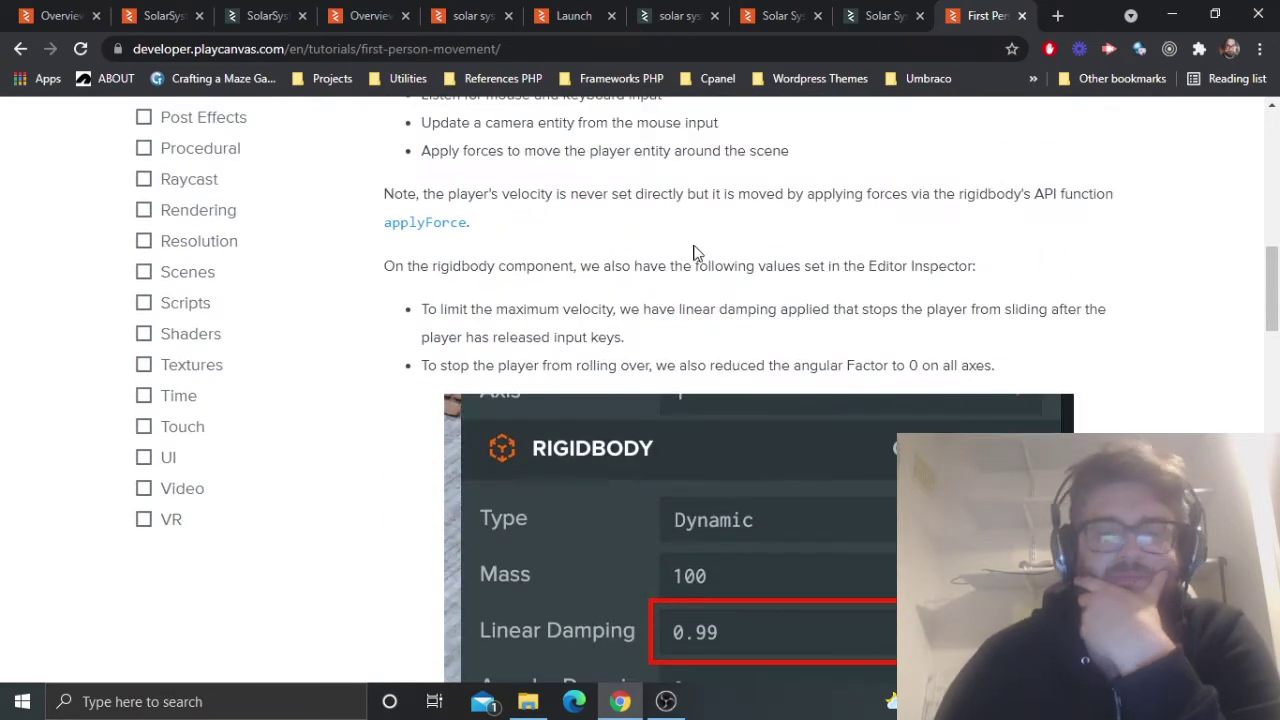
pyautogui.click(297, 10)
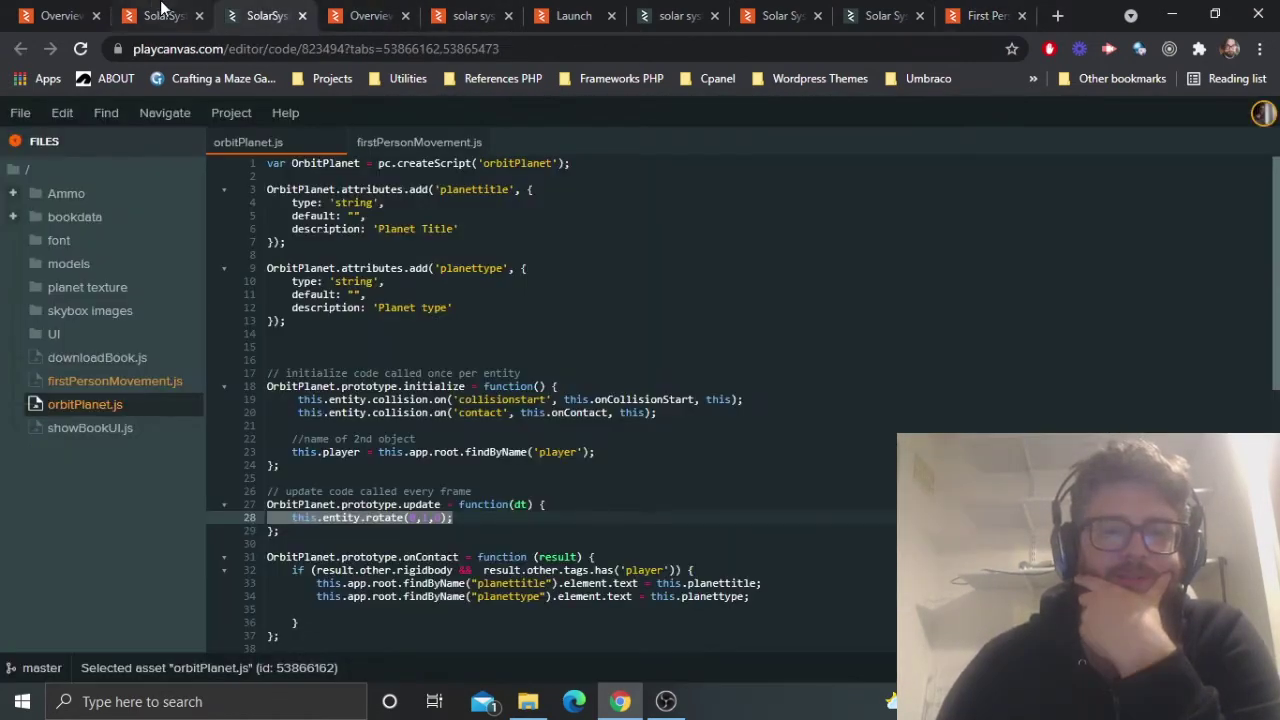